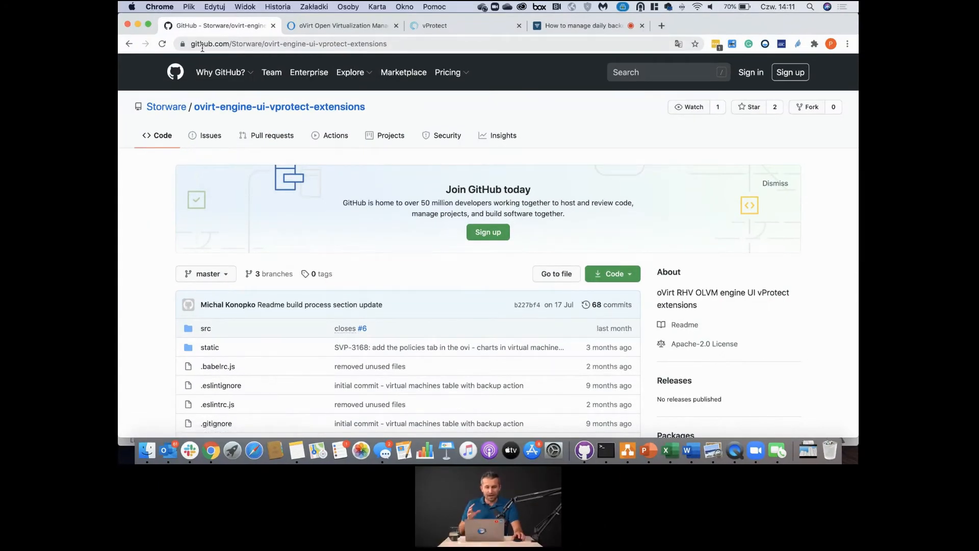
# - Scroll the repository page down to the README's Build steps: Node.js, yarn, clone, yarn install, yarn build
pyautogui.moveTo(215, 88)
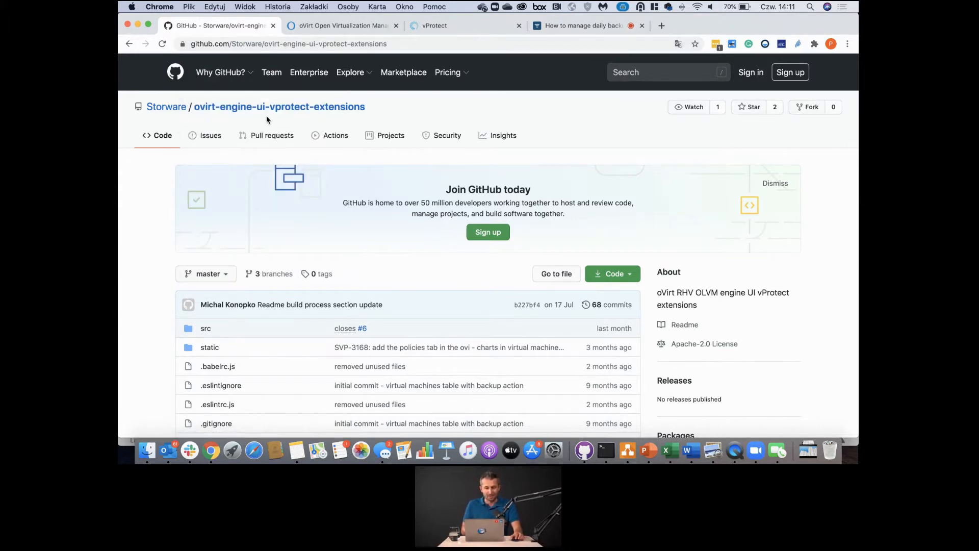
pyautogui.scroll(-3, 239, 176)
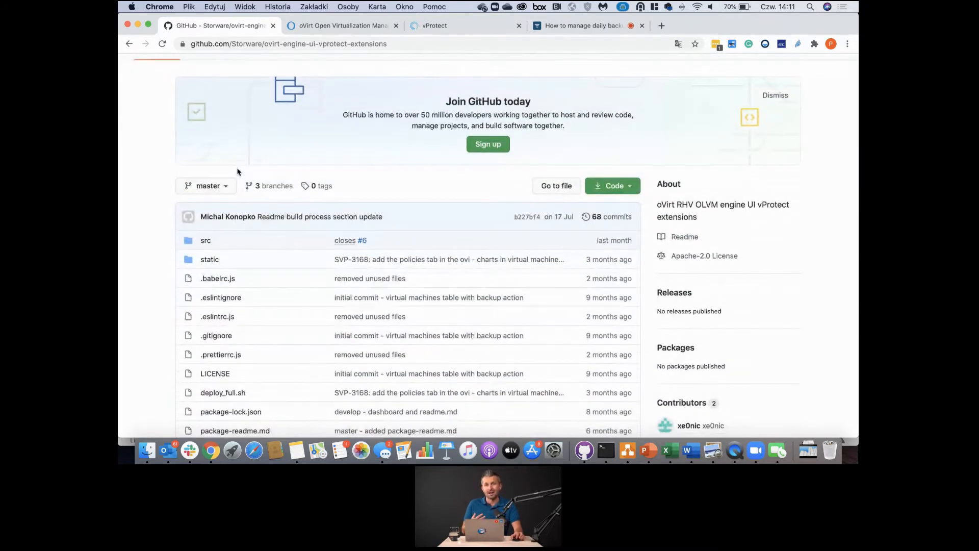
pyautogui.scroll(-20, 238, 171)
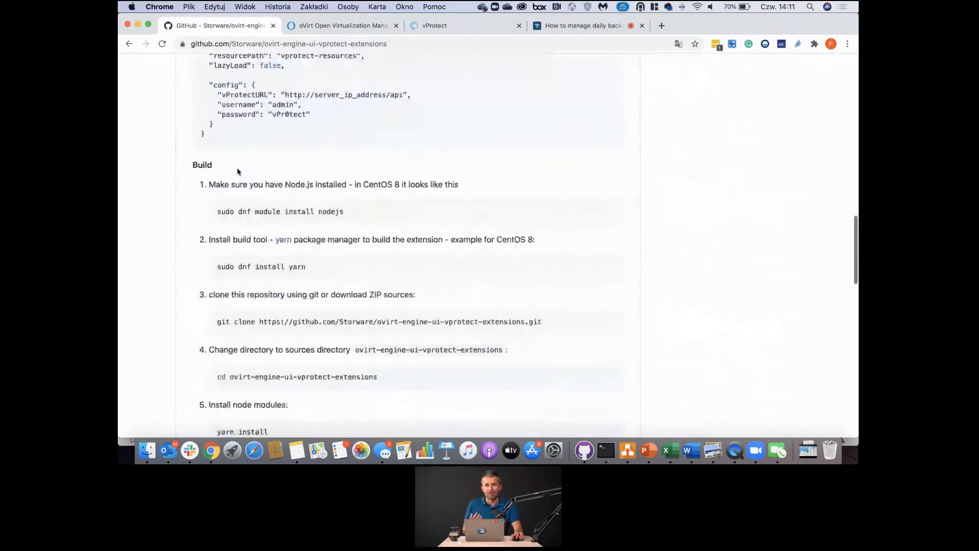
pyautogui.scroll(-1, 238, 172)
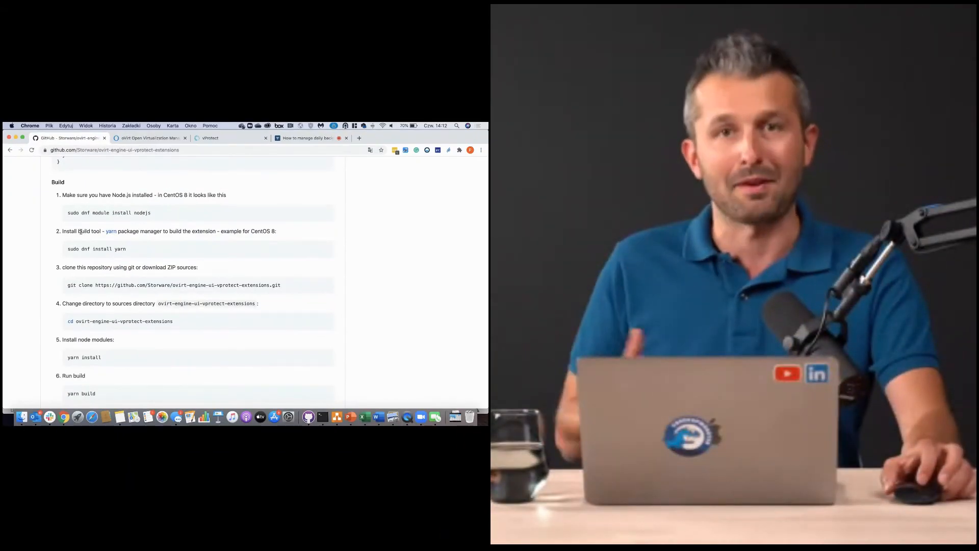
pyautogui.click(209, 138)
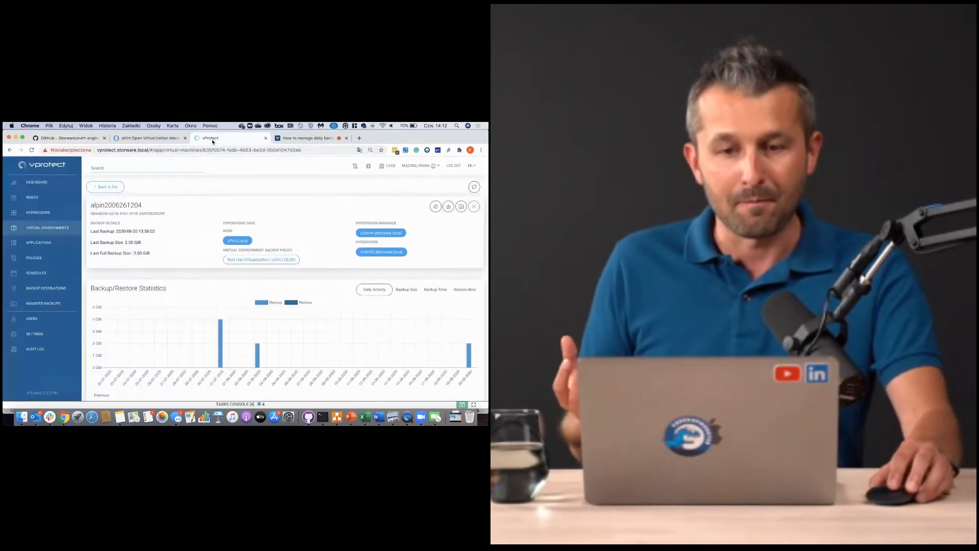
pyautogui.click(22, 182)
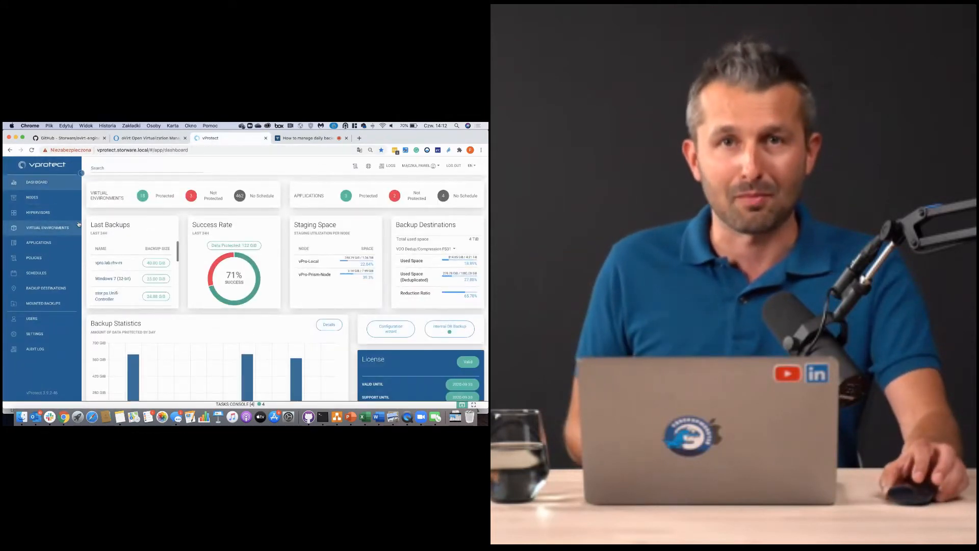
pyautogui.click(41, 213)
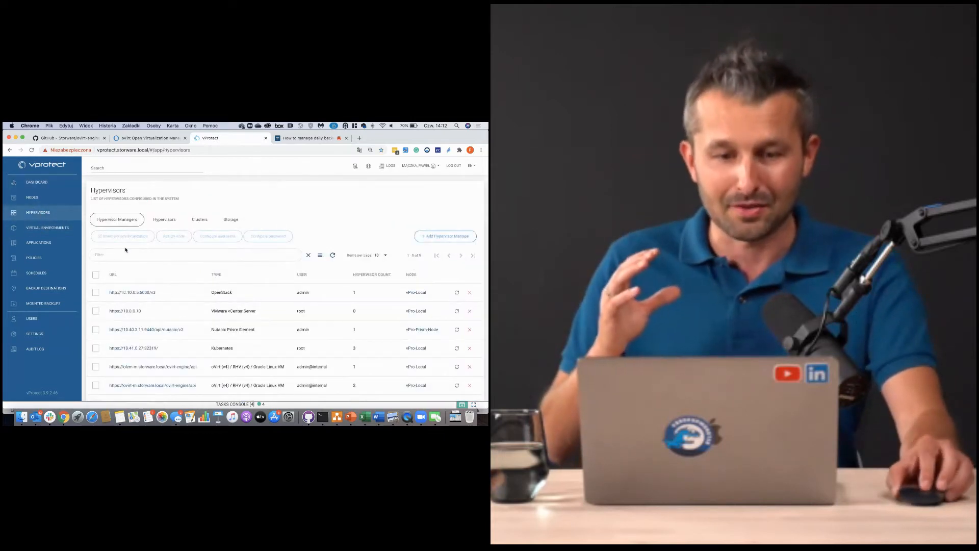
pyautogui.scroll(-3, 148, 288)
pyautogui.scroll(3, 144, 278)
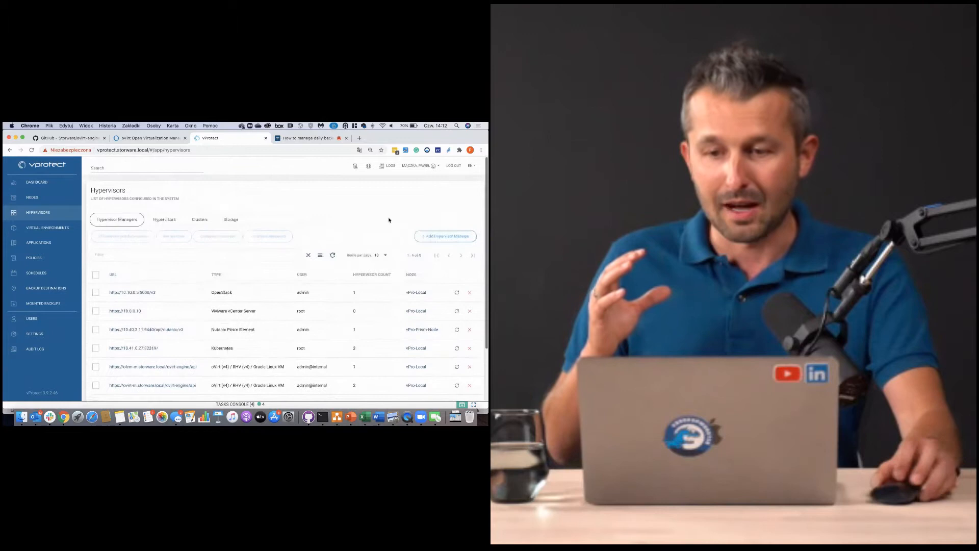
pyautogui.click(442, 237)
pyautogui.click(153, 235)
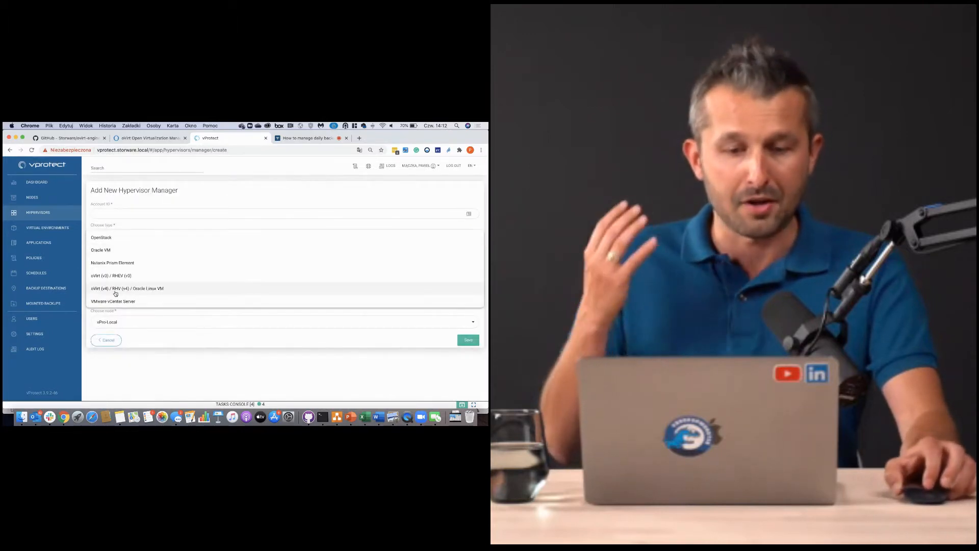
pyautogui.click(141, 289)
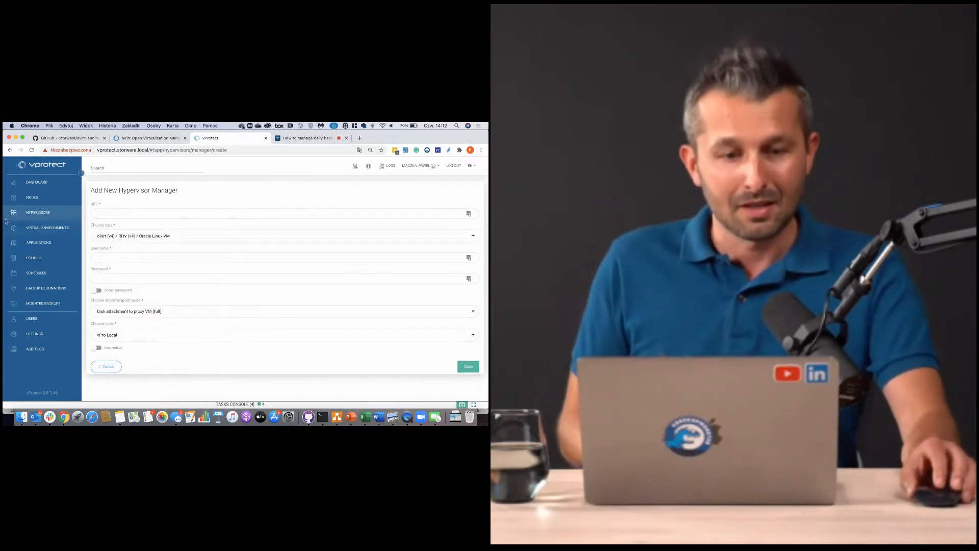
pyautogui.click(40, 228)
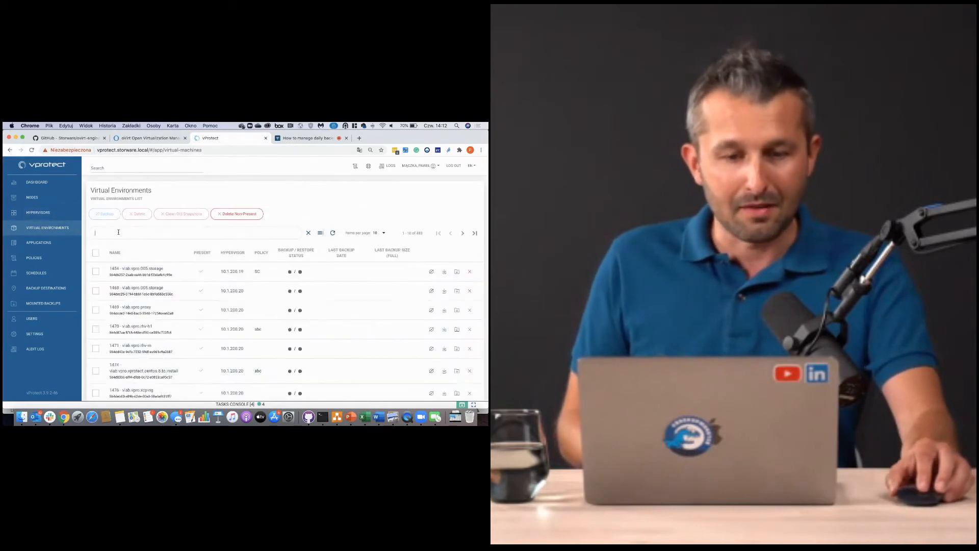
pyautogui.write('api')
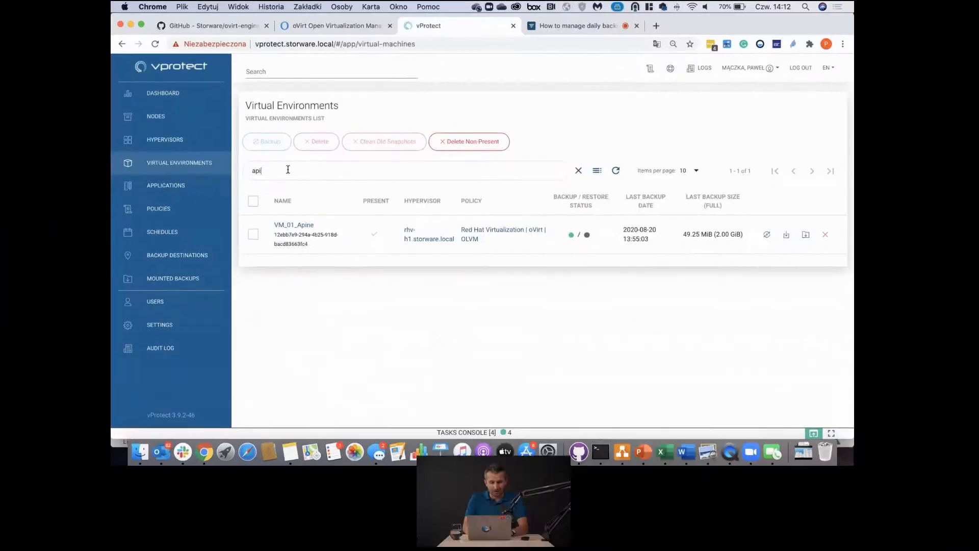
pyautogui.press('BackSpace')
pyautogui.press('BackSpace')
pyautogui.press('BackSpace')
pyautogui.write('2006')
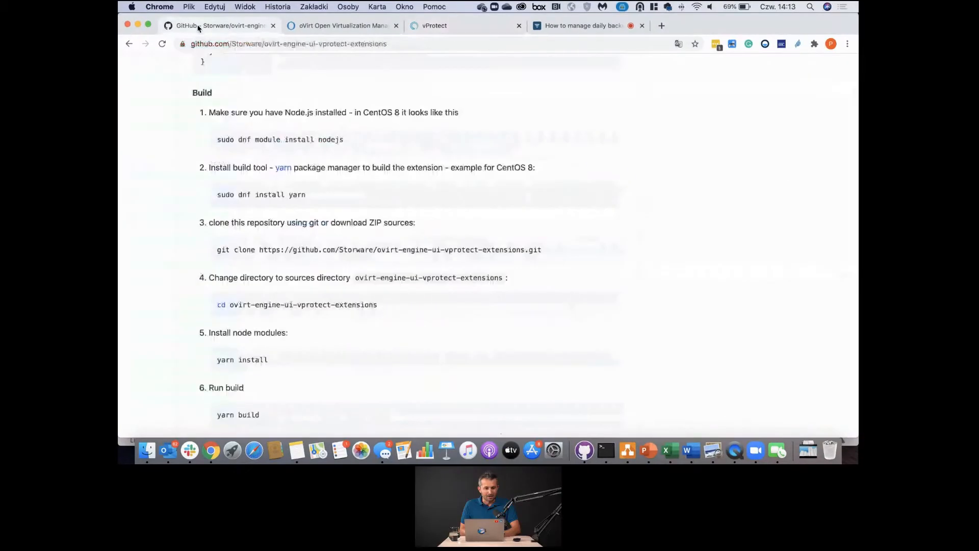
# - Scroll the README to the Deployment section about copying vprotect.json and vprotect-resources into ui-plugins
pyautogui.scroll(10, 309, 148)
pyautogui.scroll(15, 307, 136)
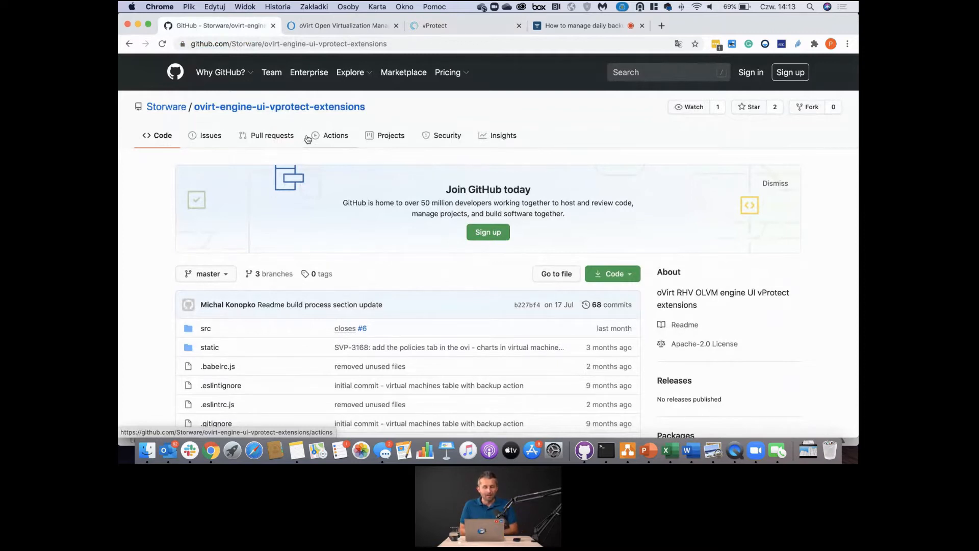
pyautogui.scroll(-6, 312, 219)
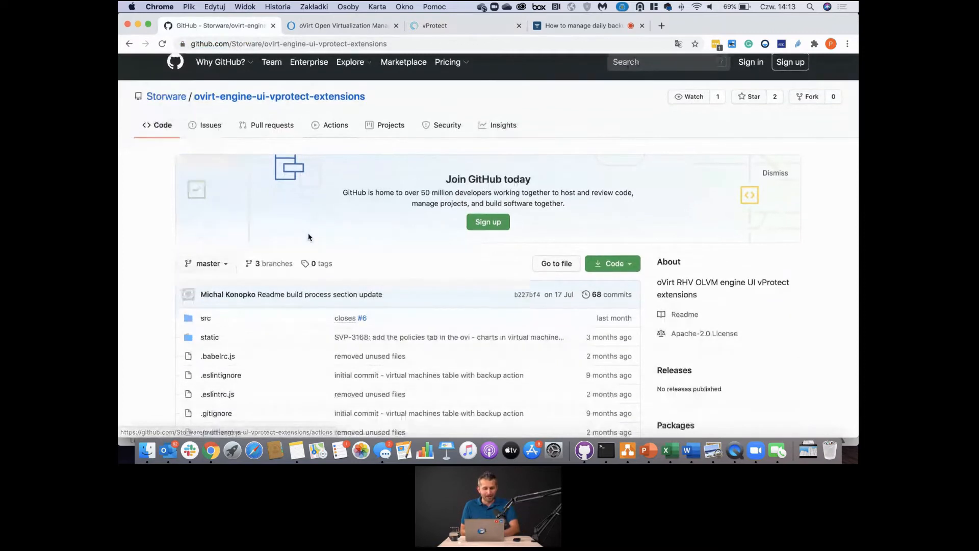
pyautogui.scroll(-10, 308, 236)
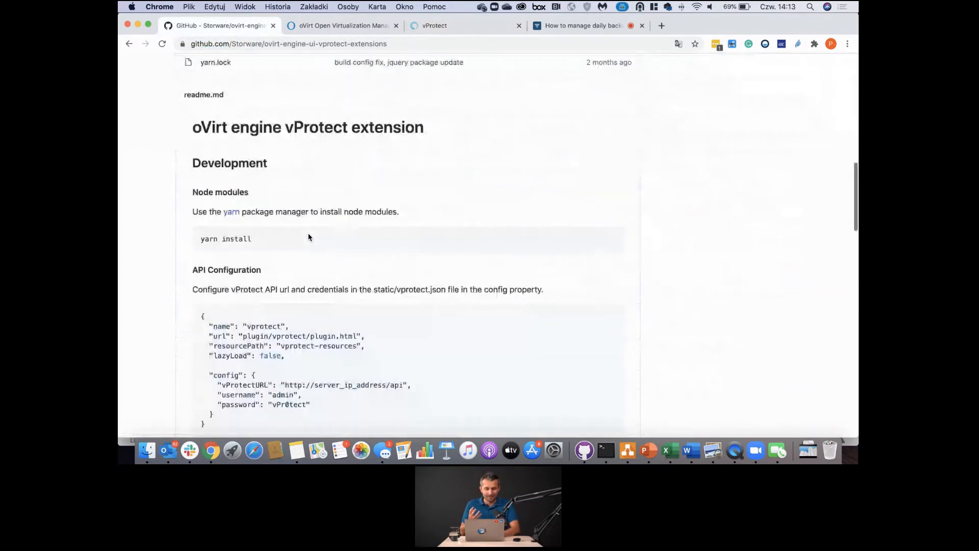
pyautogui.scroll(8, 309, 236)
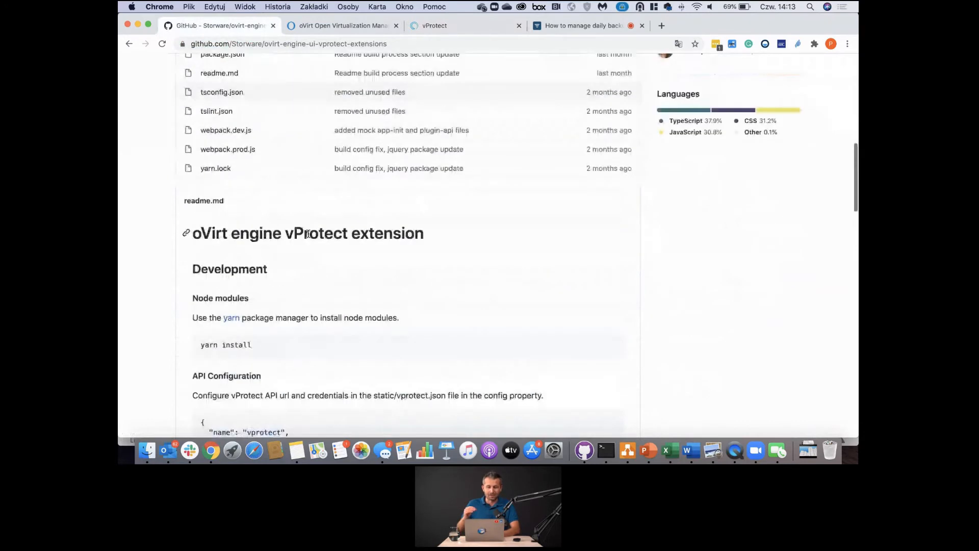
pyautogui.scroll(-3, 309, 236)
pyautogui.scroll(1, 308, 236)
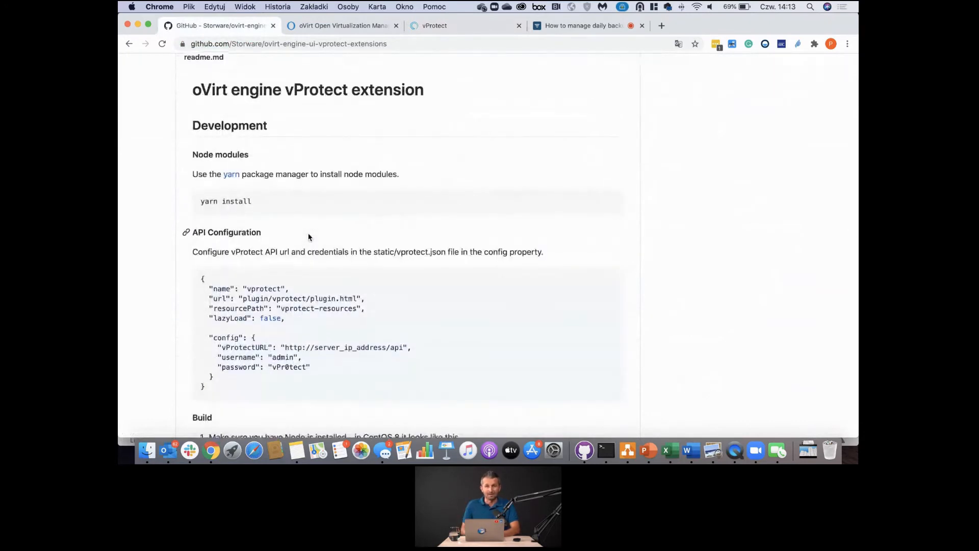
pyautogui.scroll(-3, 309, 236)
pyautogui.scroll(-2, 308, 236)
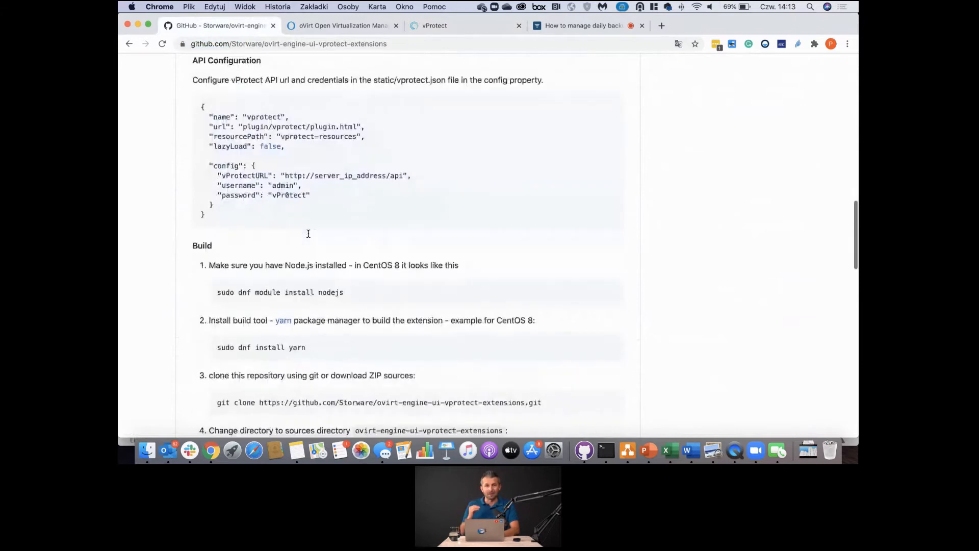
pyautogui.scroll(-3, 309, 236)
pyautogui.scroll(-2, 309, 236)
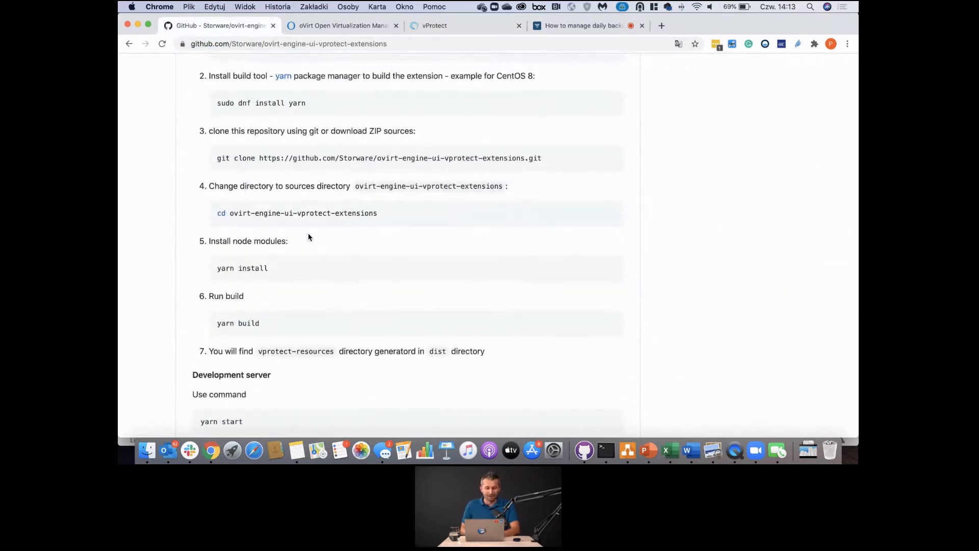
pyautogui.scroll(3, 287, 239)
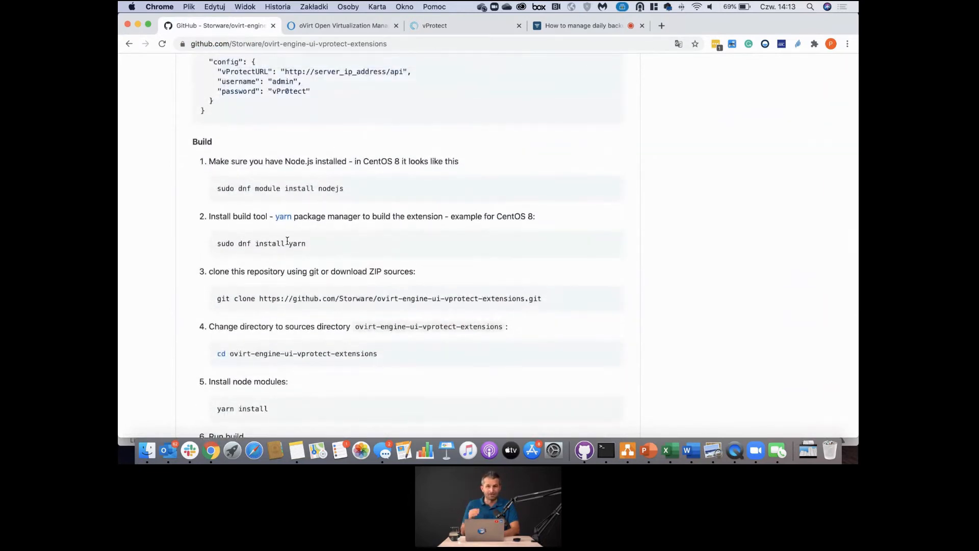
pyautogui.scroll(-3, 287, 241)
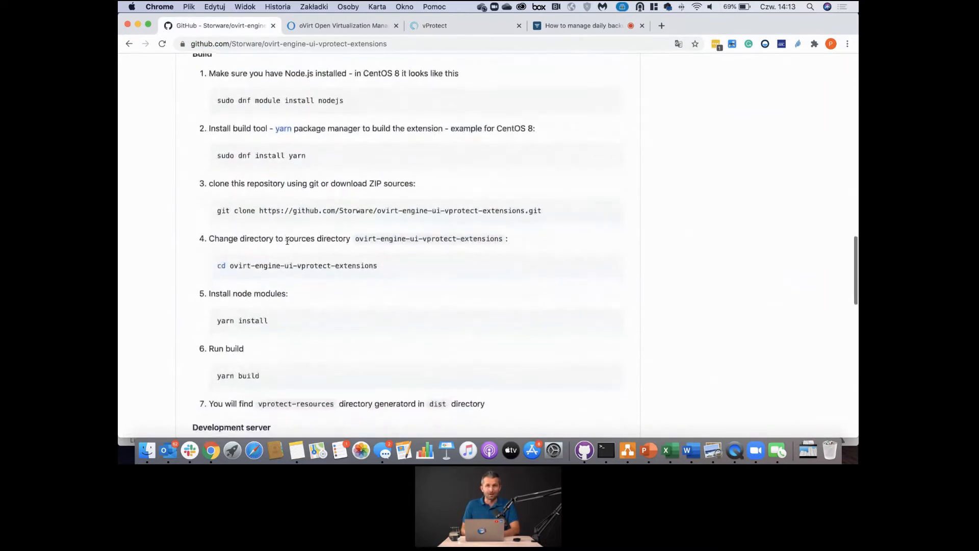
pyautogui.scroll(-6, 288, 241)
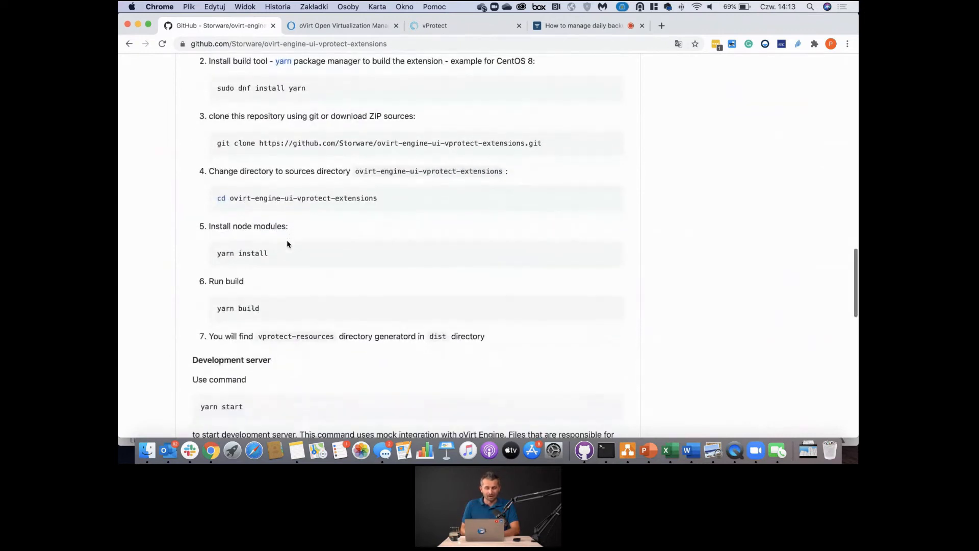
pyautogui.scroll(-1, 287, 239)
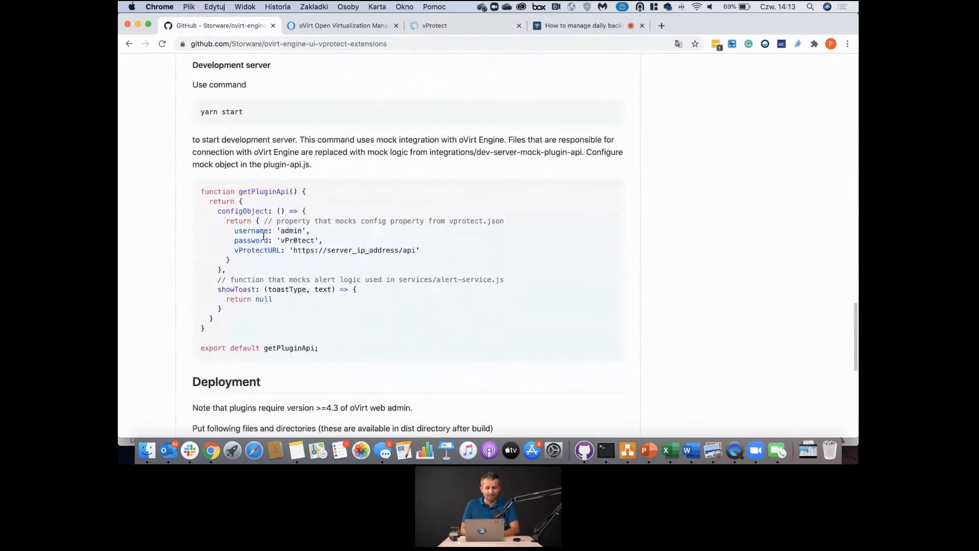
pyautogui.scroll(-3, 263, 244)
pyautogui.scroll(-5, 263, 244)
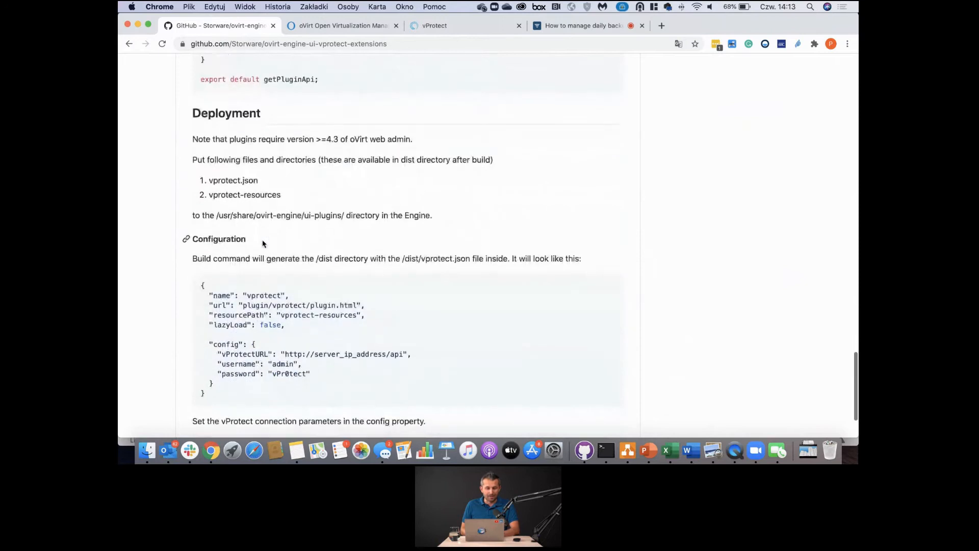
# - Highlight the /usr/share/ovirt-engine/ui-plugins/ and /dist/vprotect.json paths in the Deployment instructions
pyautogui.moveTo(202, 215); pyautogui.dragTo(399, 333)
pyautogui.click(398, 332)
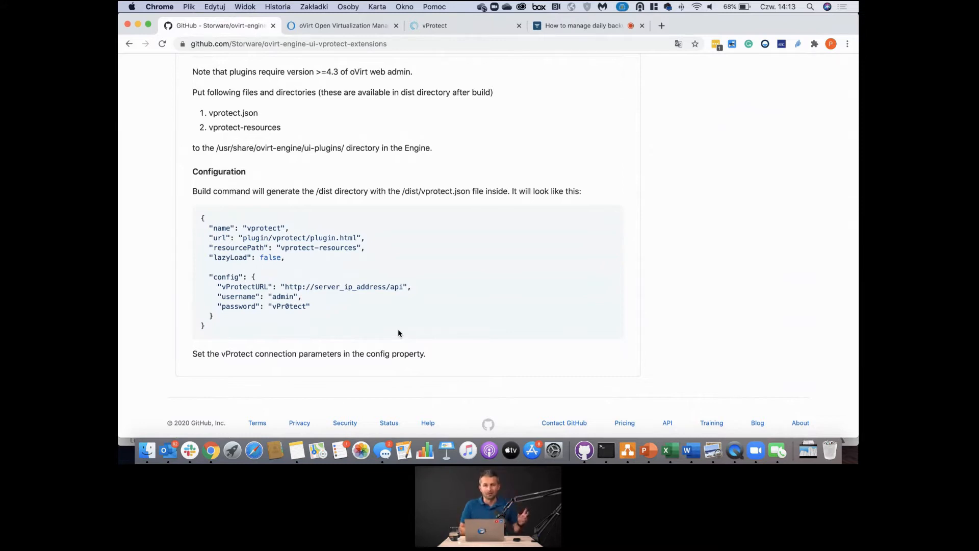
pyautogui.moveTo(406, 191); pyautogui.dragTo(453, 191)
pyautogui.click(407, 184)
pyautogui.moveTo(216, 148); pyautogui.dragTo(351, 147)
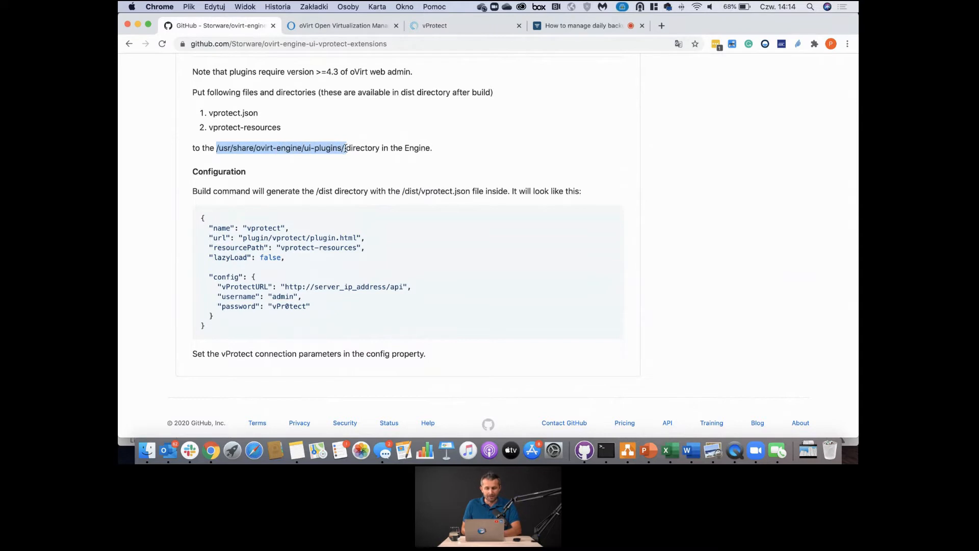
pyautogui.moveTo(402, 191); pyautogui.dragTo(472, 190)
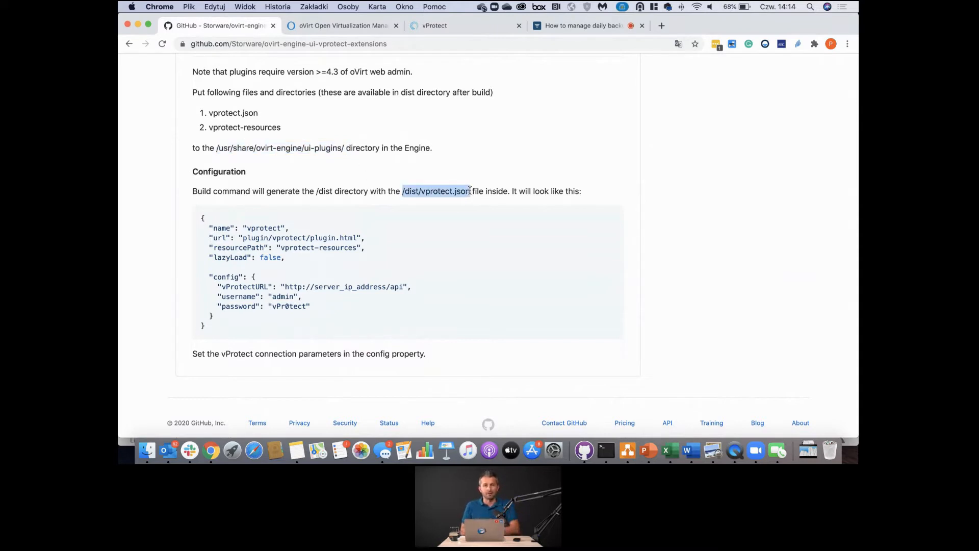
# - Highlight the vProtectURL value and the username and password settings in the sample vprotect.json
pyautogui.scroll(-1, 401, 229)
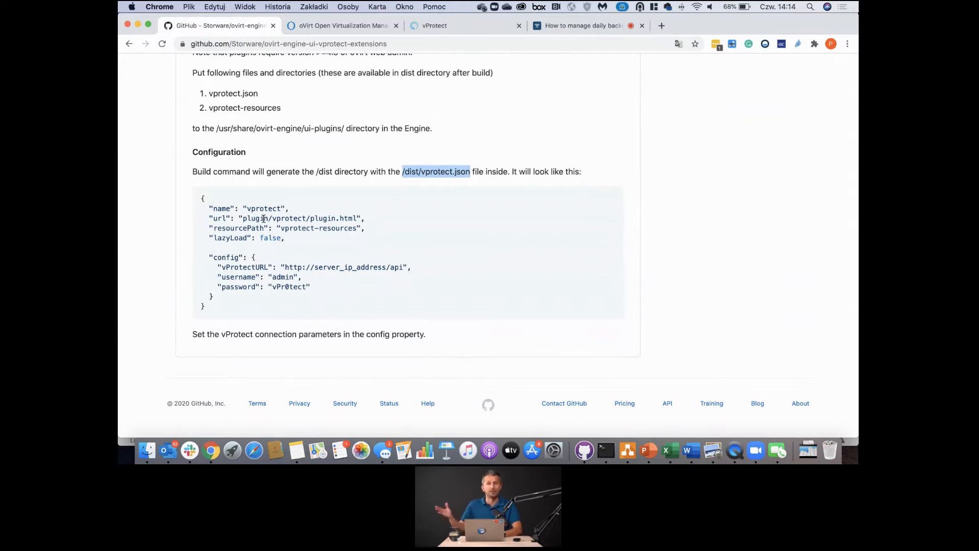
pyautogui.moveTo(284, 267); pyautogui.dragTo(411, 267)
pyautogui.moveTo(267, 277); pyautogui.dragTo(320, 287)
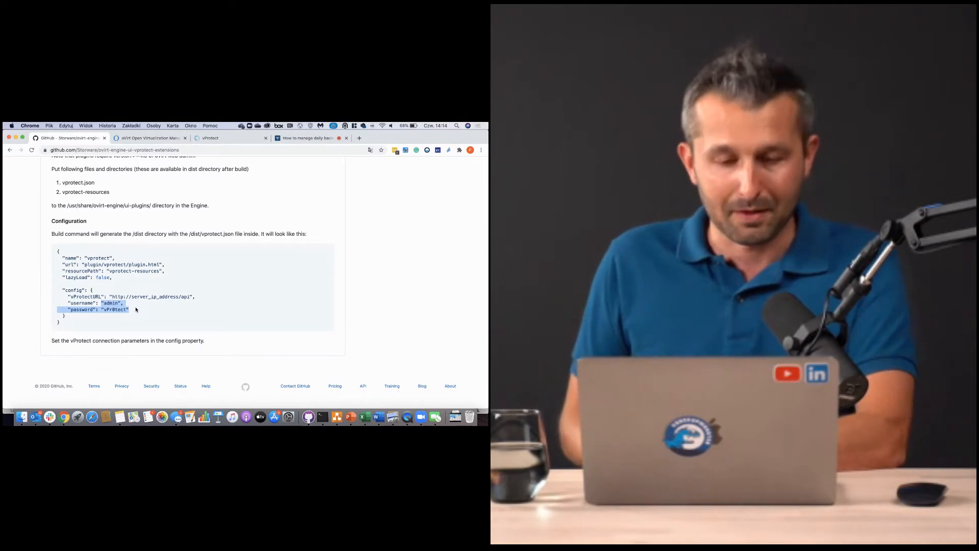
pyautogui.moveTo(100, 303); pyautogui.dragTo(140, 311)
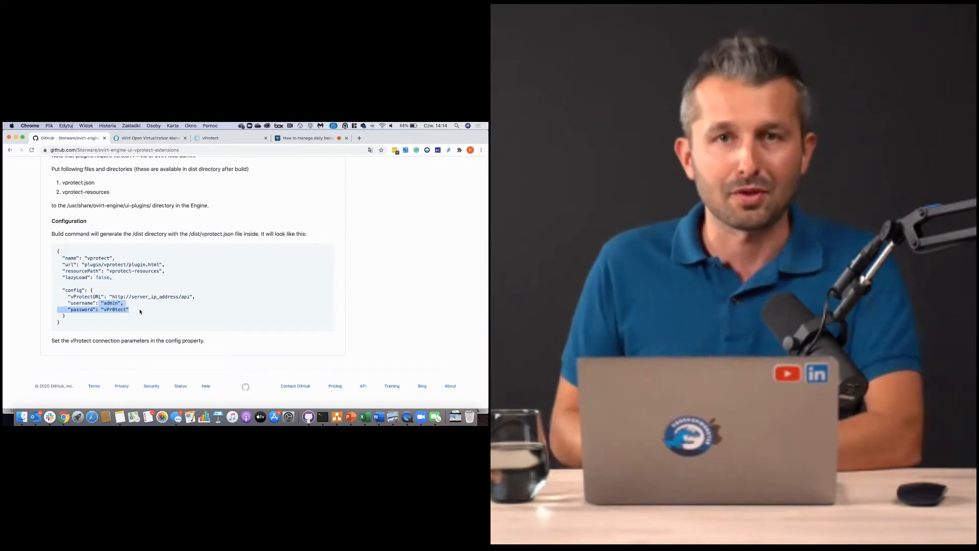
# - In the vProtect console, open the Users list and start creating a new user
pyautogui.click(212, 138)
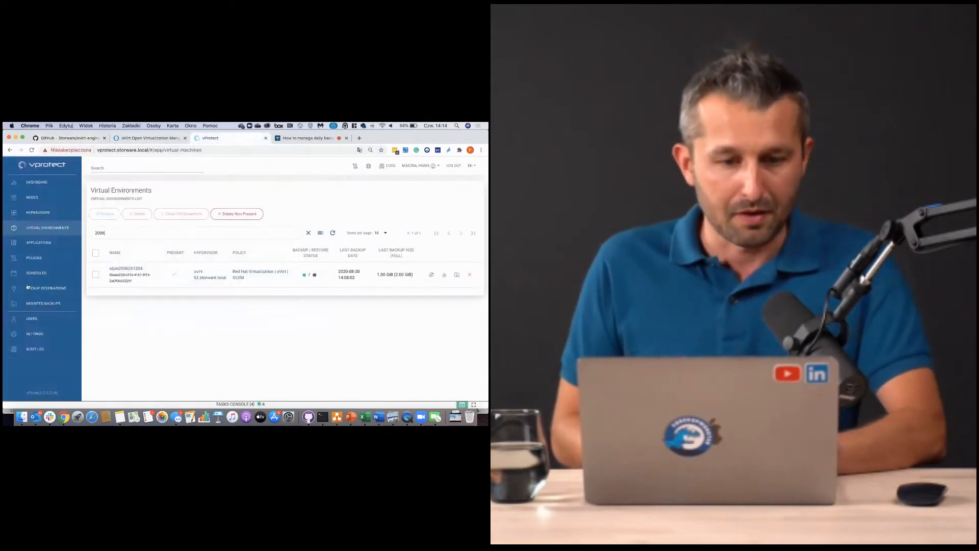
pyautogui.click(32, 319)
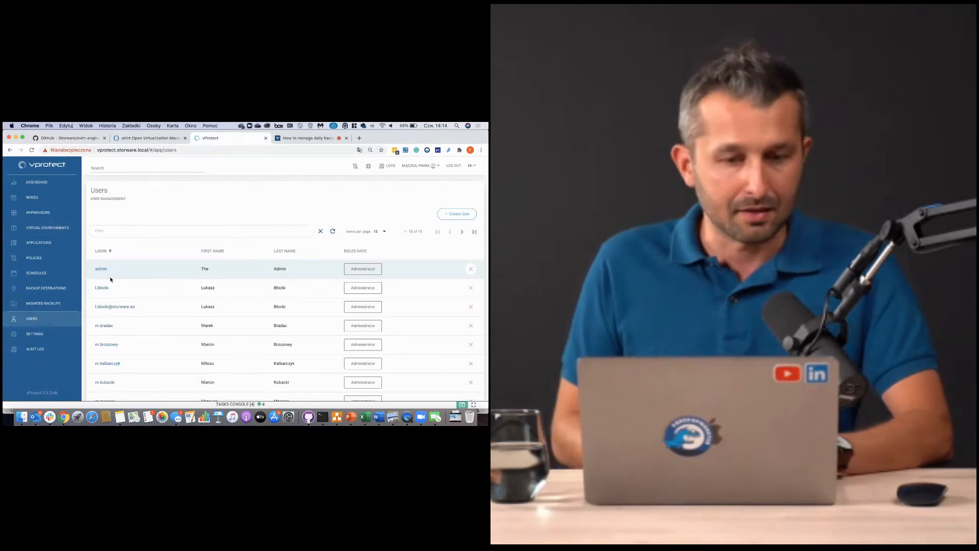
pyautogui.click(456, 214)
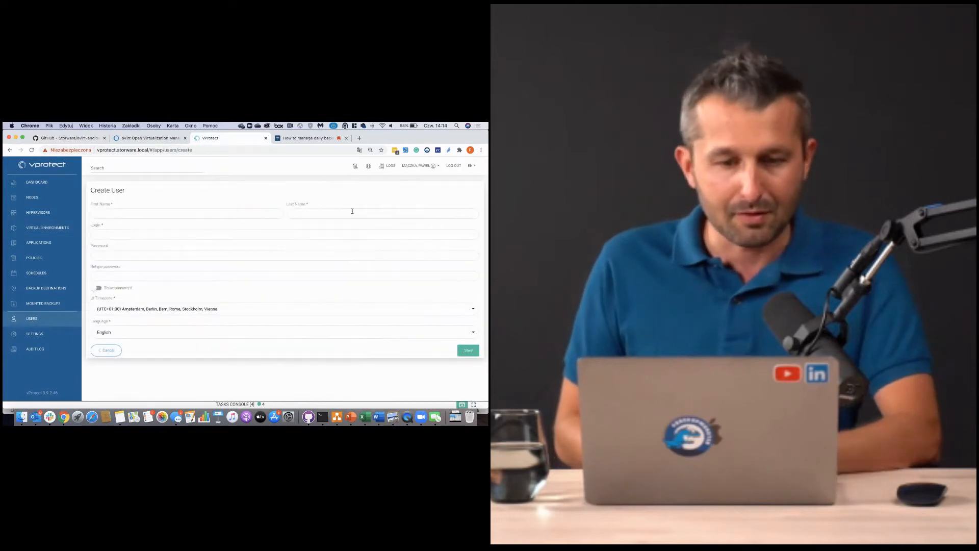
# - Enter first name 'oVirt', last name 'User' and the plugin's login, leaving Password next
pyautogui.click(203, 215)
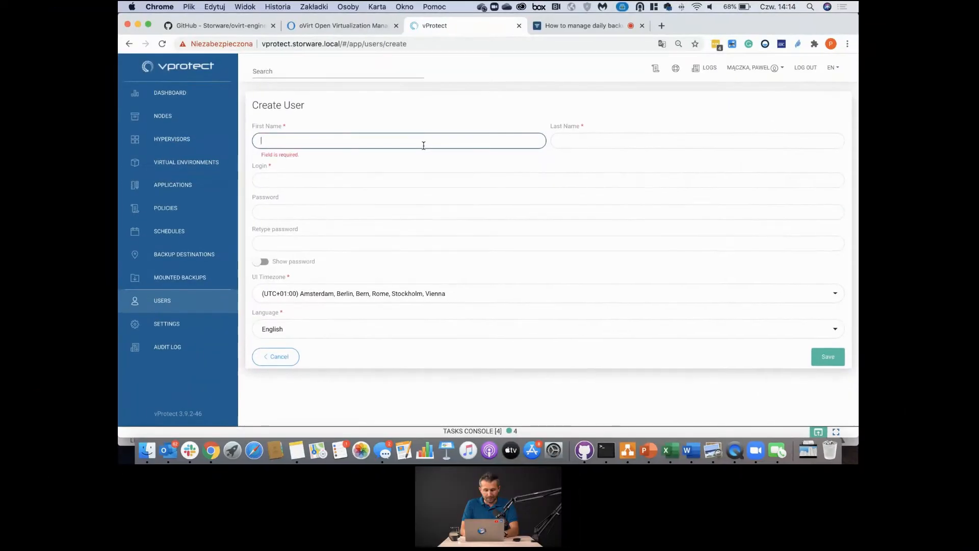
pyautogui.write('oVuty')
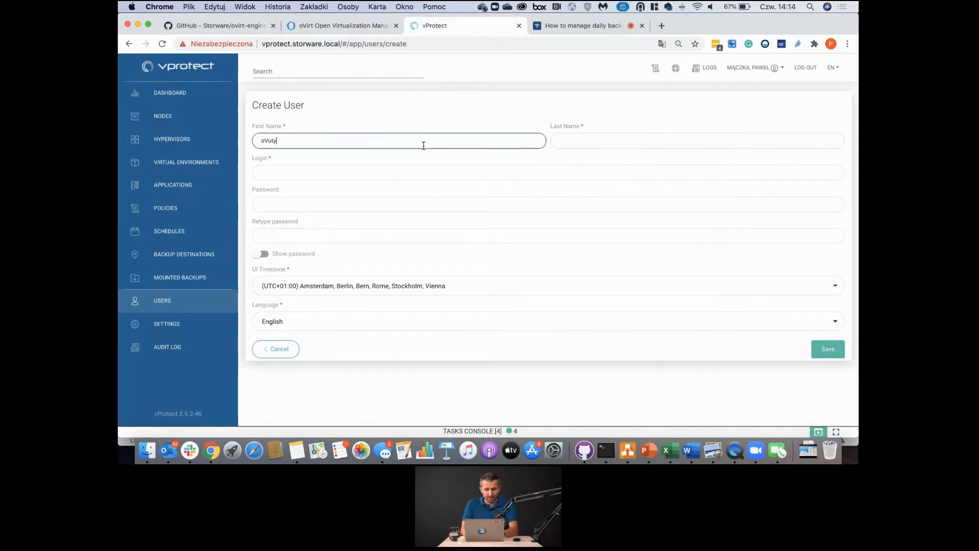
pyautogui.press('BackSpace')
pyautogui.press('BackSpace')
pyautogui.press('BackSpace')
pyautogui.write('irt')
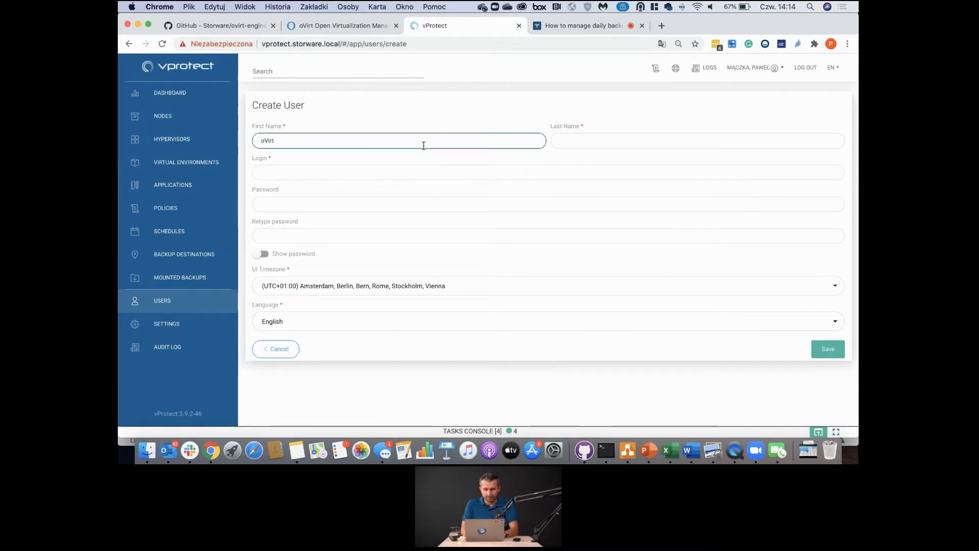
pyautogui.press('Tab')
pyautogui.write('User')
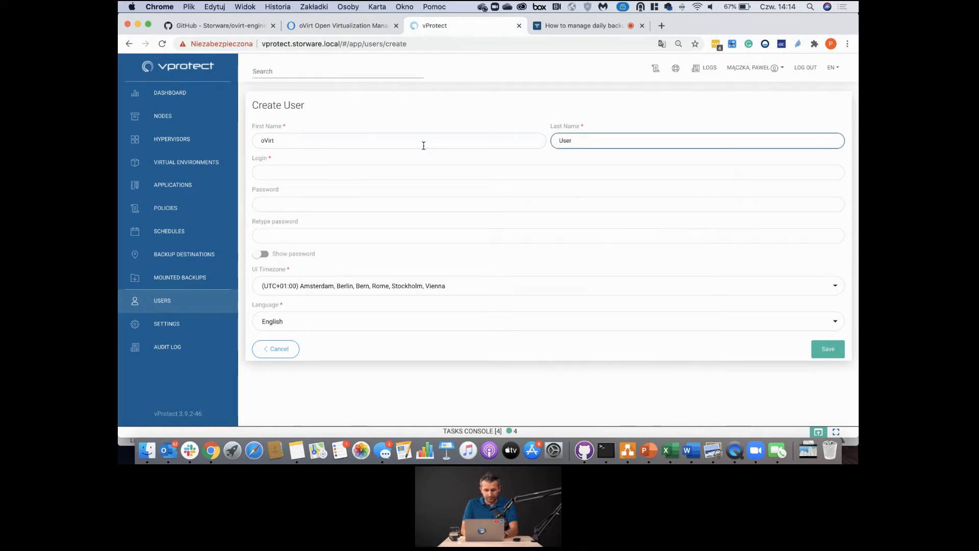
pyautogui.press('Tab')
pyautogui.write('pl')
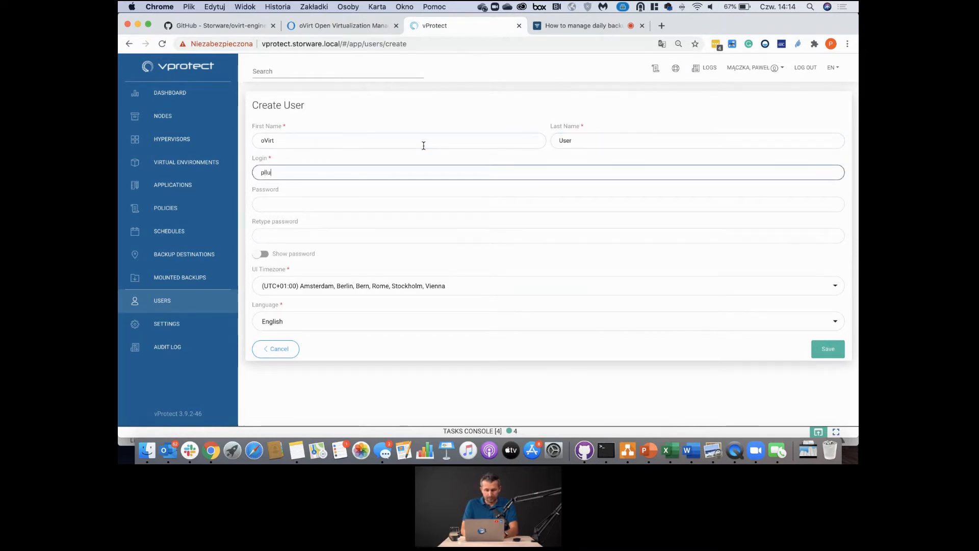
pyautogui.press('BackSpace')
pyautogui.write('ovirt')
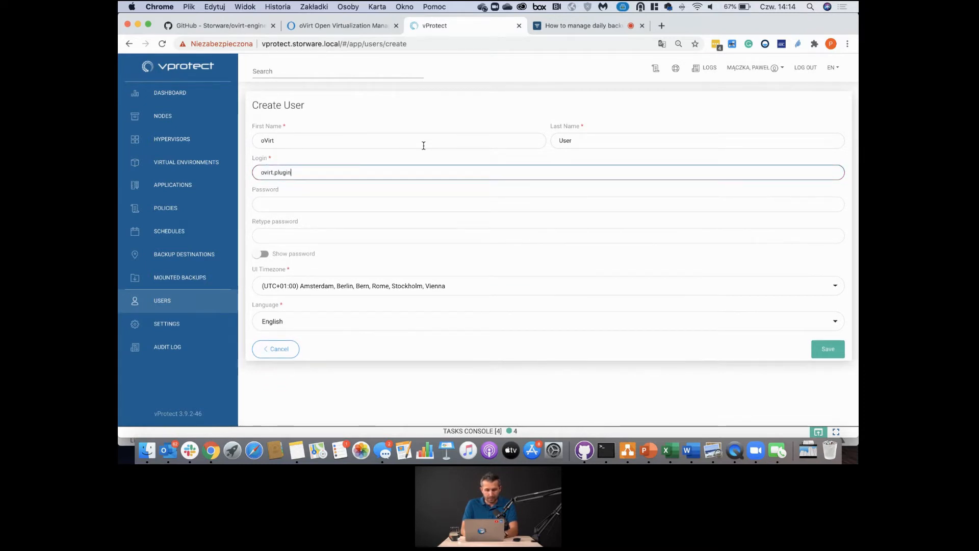
pyautogui.write('.ui')
pyautogui.press('Tab')
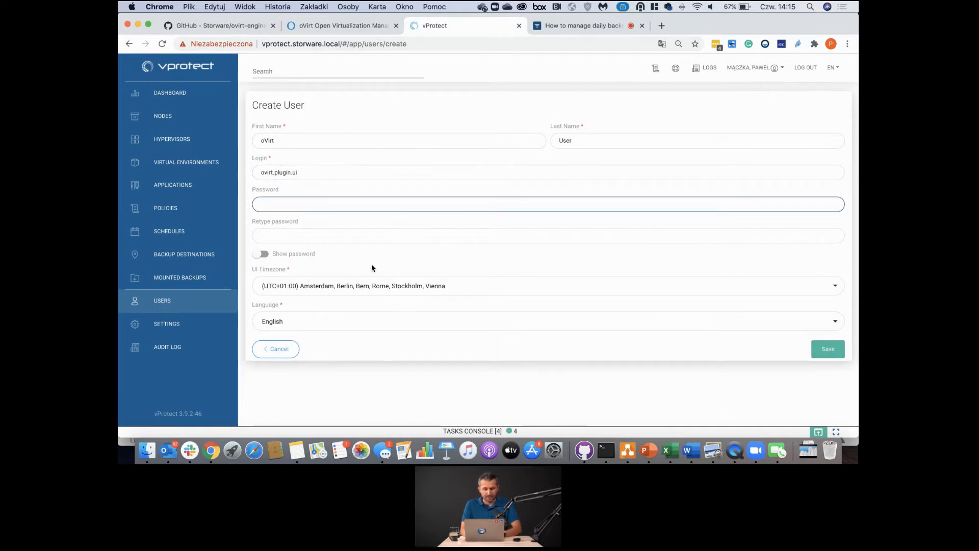
# - Back in the oVirt portal, open the VM Backup Dashboard showing 483 VMs, 9 applications and 78 tasks
pyautogui.click(330, 28)
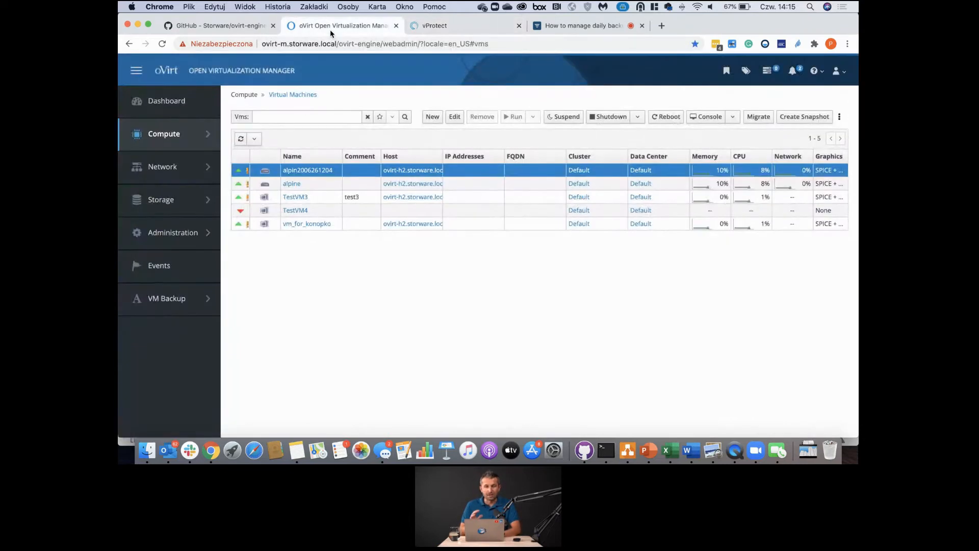
pyautogui.click(194, 29)
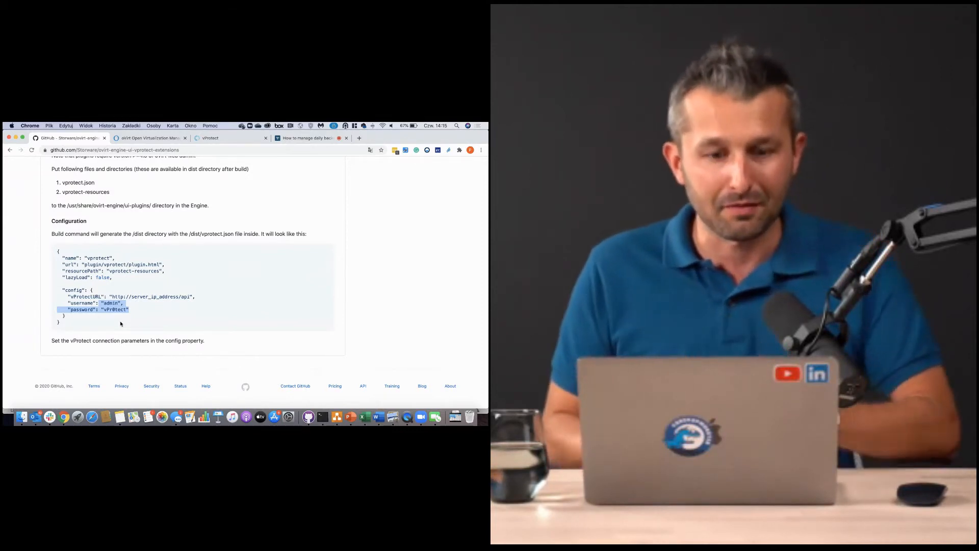
pyautogui.click(136, 138)
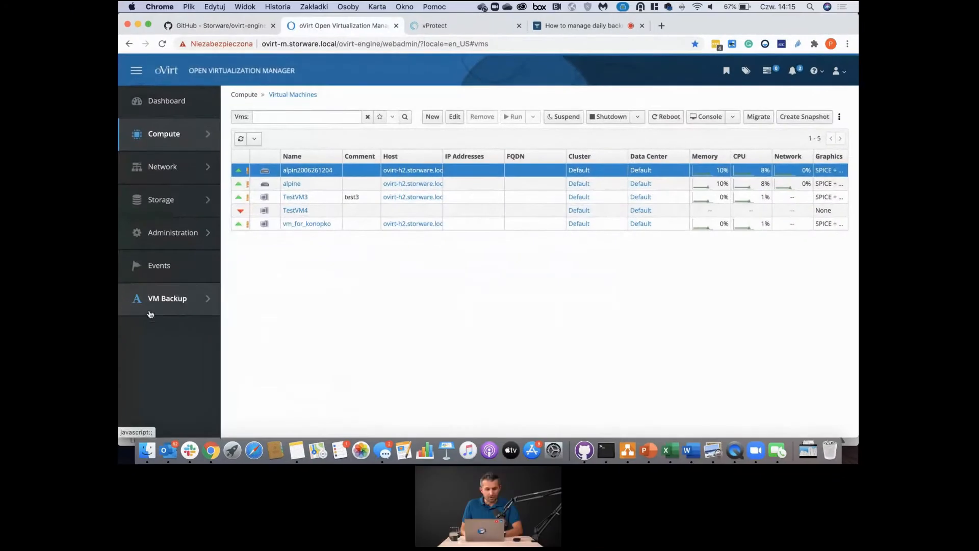
pyautogui.moveTo(163, 310)
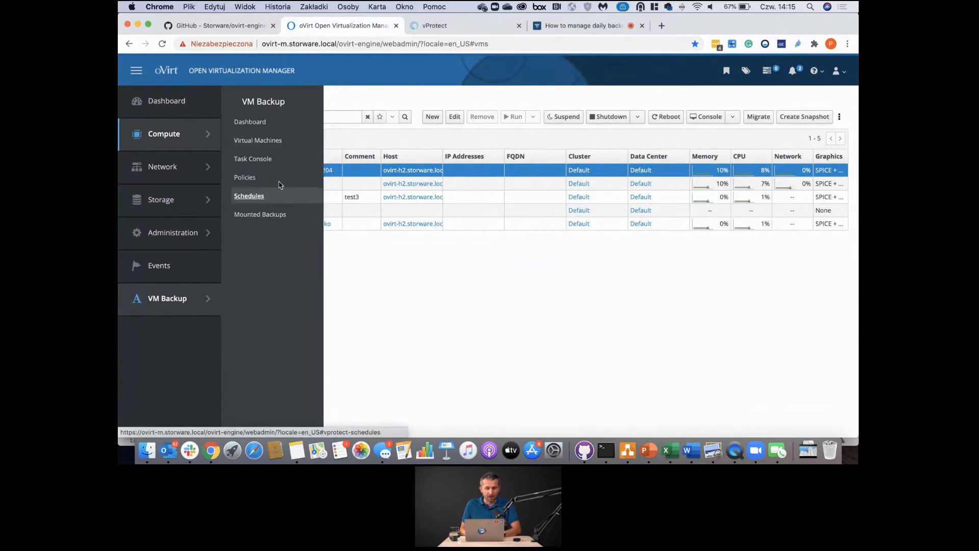
pyautogui.click(280, 129)
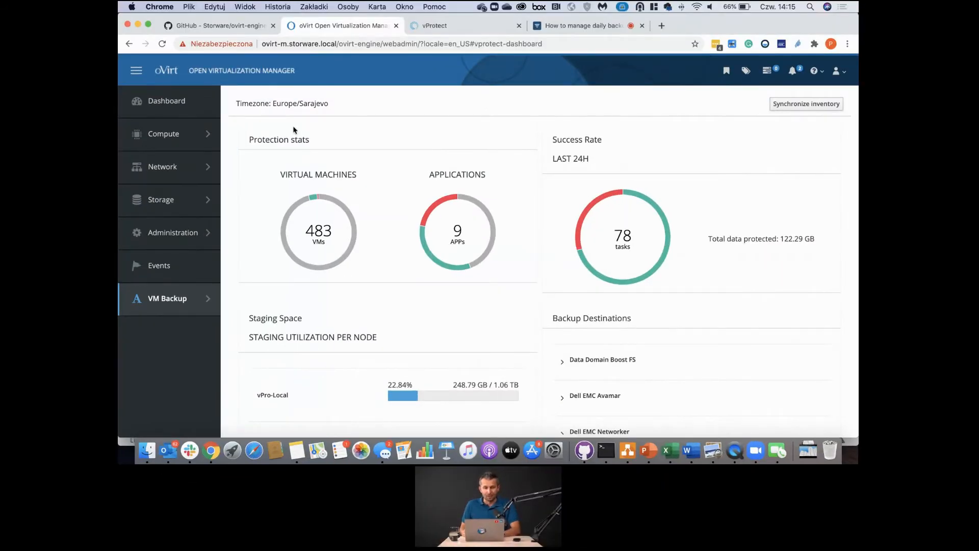
pyautogui.click(421, 28)
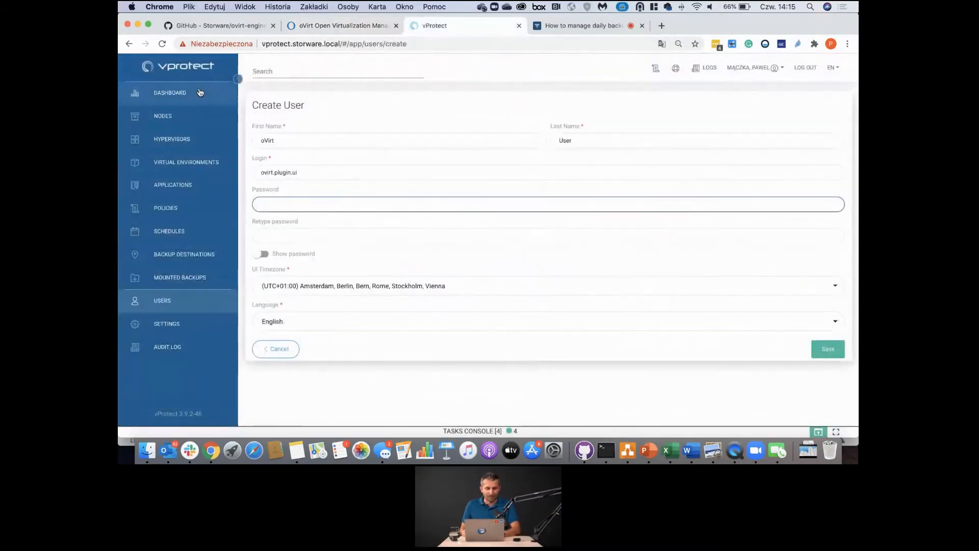
pyautogui.click(343, 28)
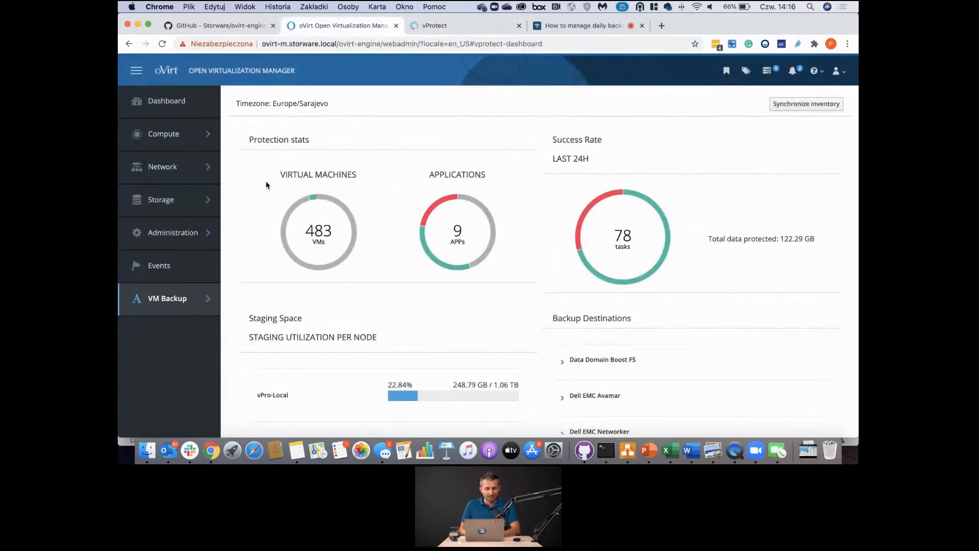
pyautogui.moveTo(312, 200)
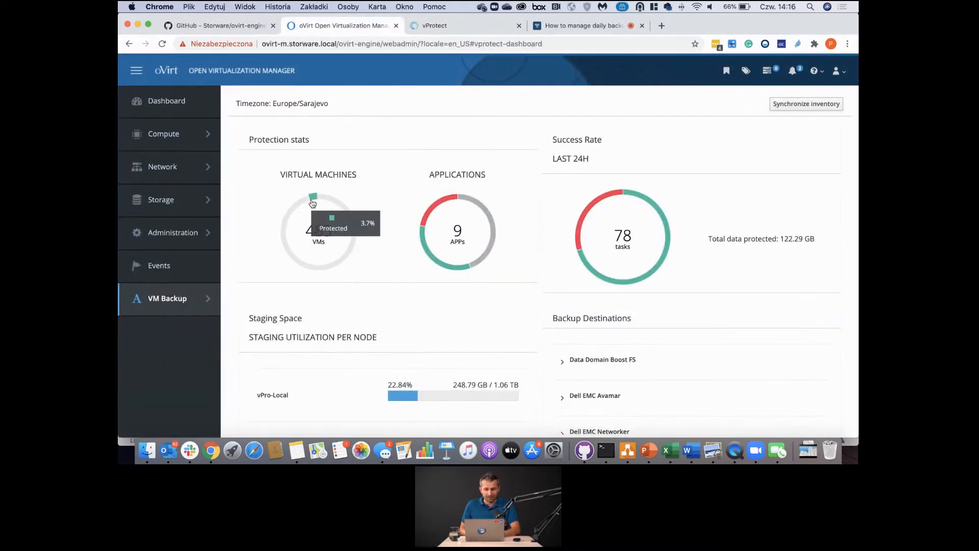
pyautogui.moveTo(431, 216)
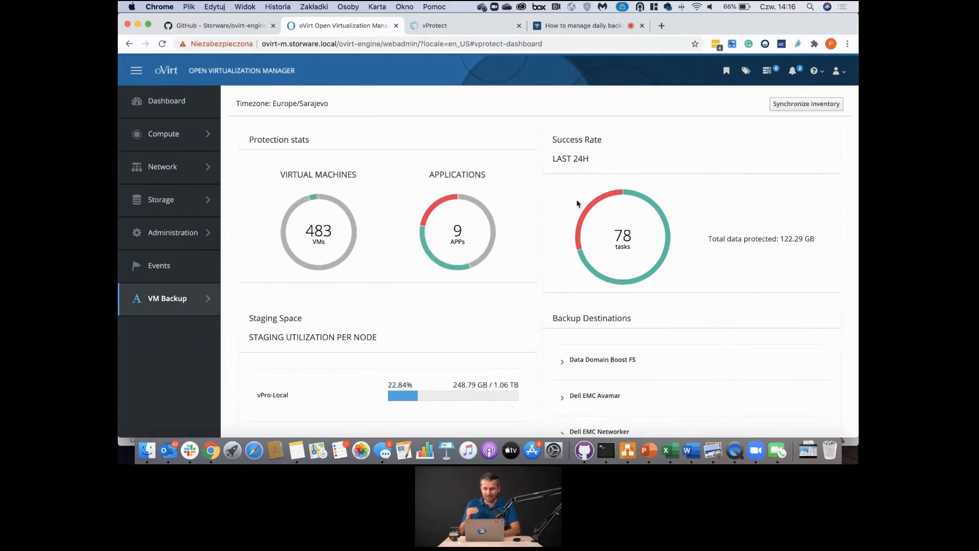
pyautogui.moveTo(595, 203)
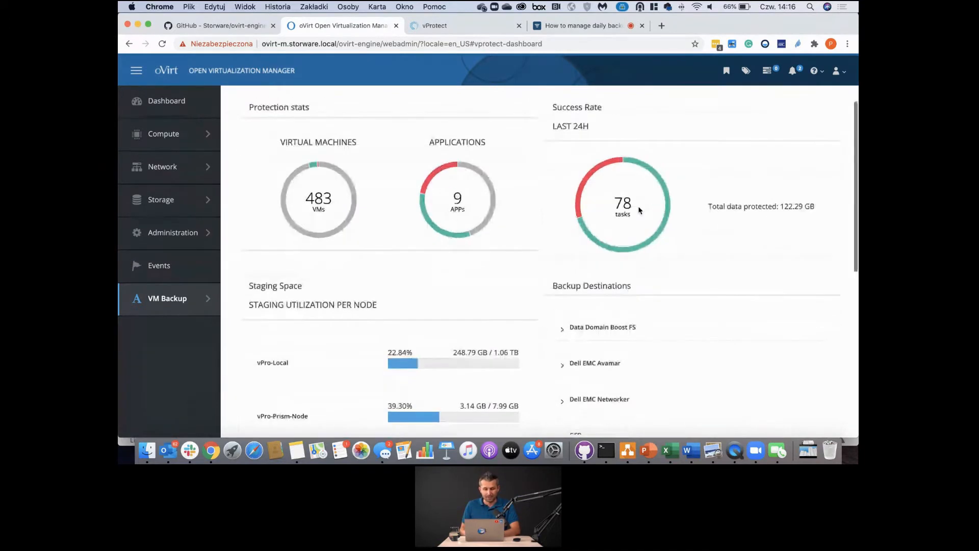
# - Expand VDO Dedup/Compression FS01 under Backup Destinations to show 814.65 GB of 4.21 TB used
pyautogui.scroll(-5, 637, 206)
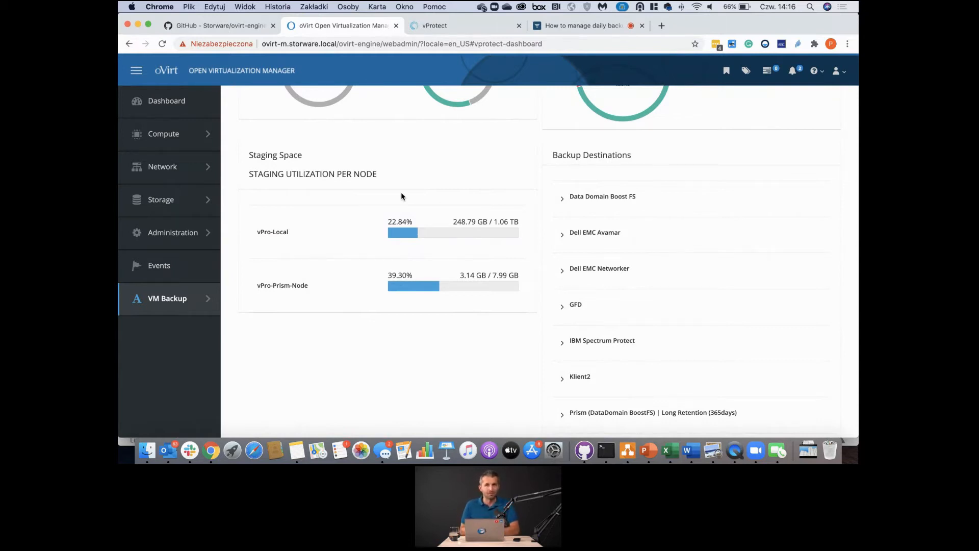
pyautogui.scroll(-3, 586, 216)
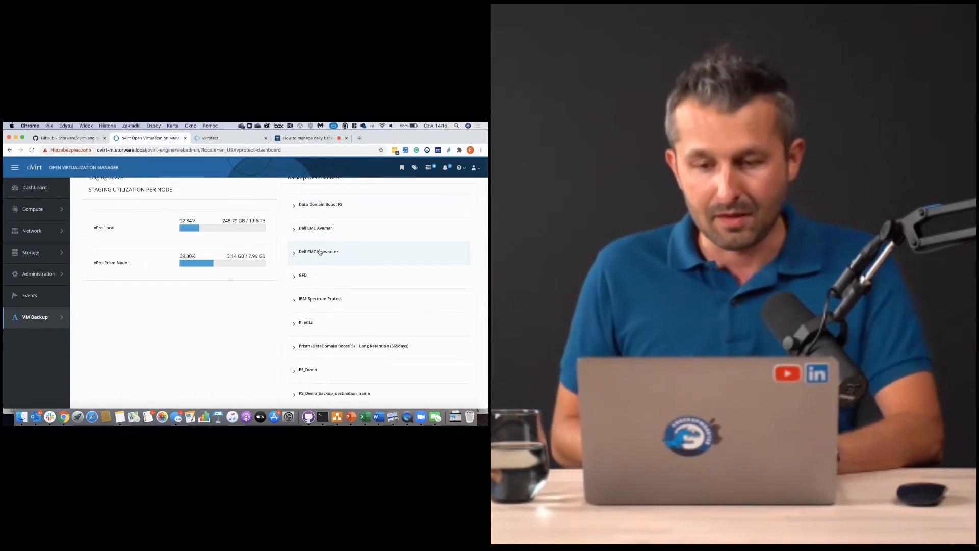
pyautogui.scroll(-1, 320, 252)
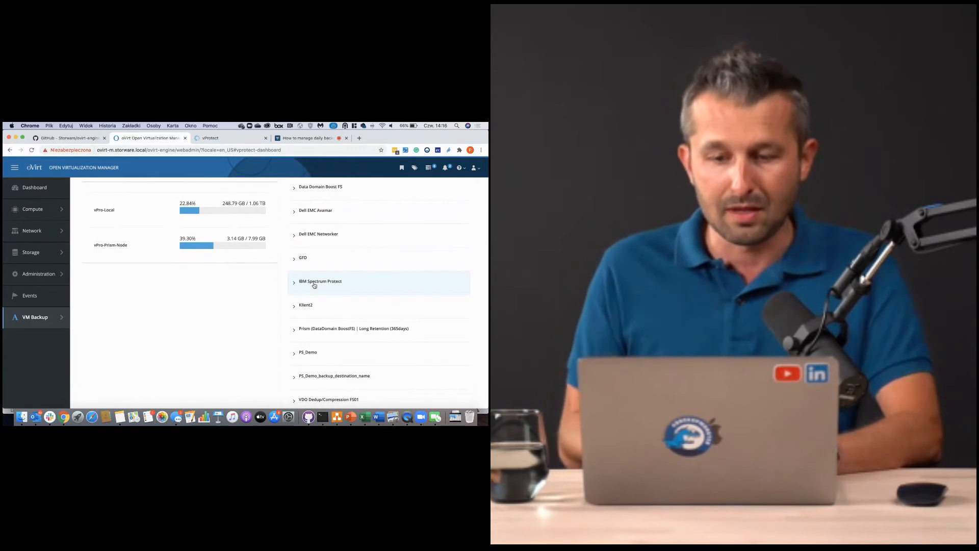
pyautogui.scroll(-4, 313, 286)
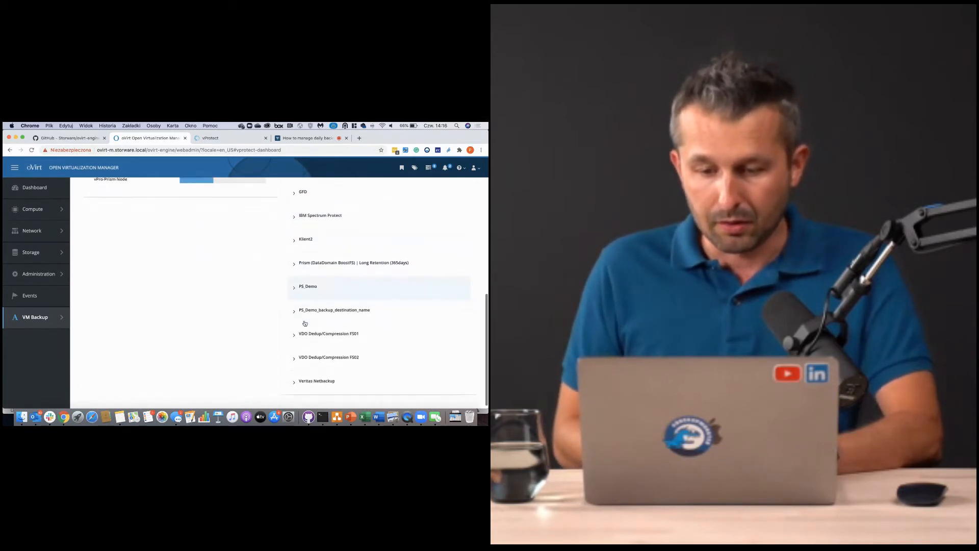
pyautogui.click(296, 335)
# - Highlight the 65.78% reduction ratio, then collapse the VDO Dedup/Compression FS01 destination
pyautogui.scroll(-5, 296, 336)
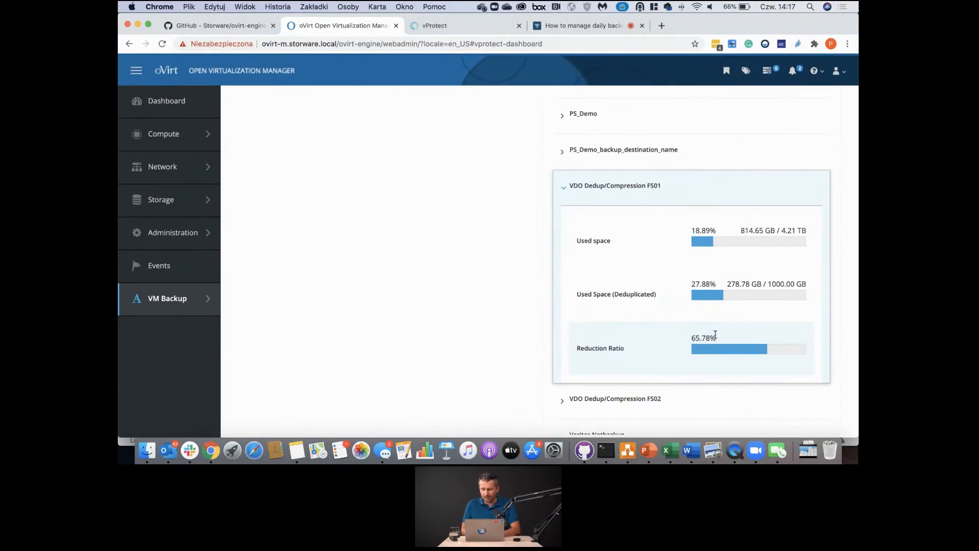
pyautogui.moveTo(715, 334); pyautogui.dragTo(690, 337)
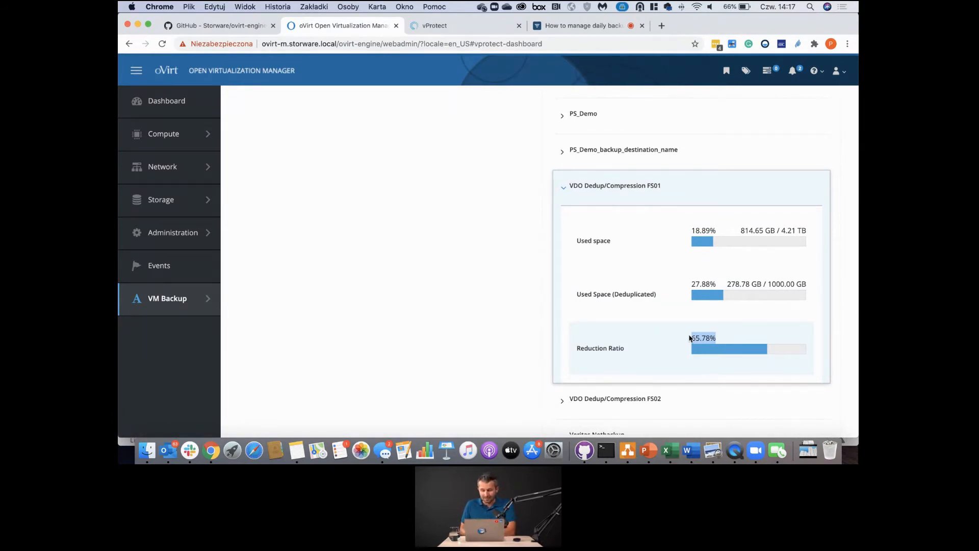
pyautogui.scroll(-1, 689, 337)
pyautogui.scroll(10, 689, 338)
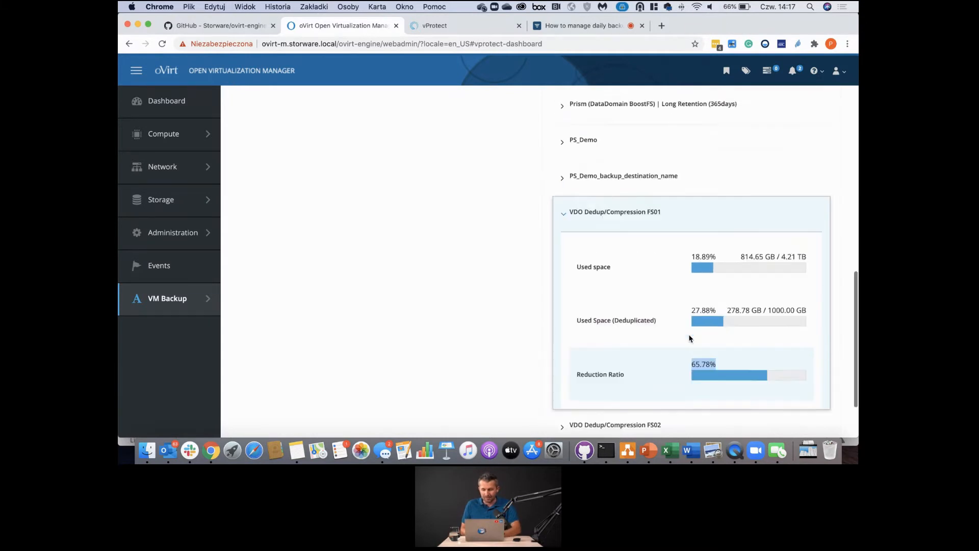
pyautogui.scroll(4, 690, 339)
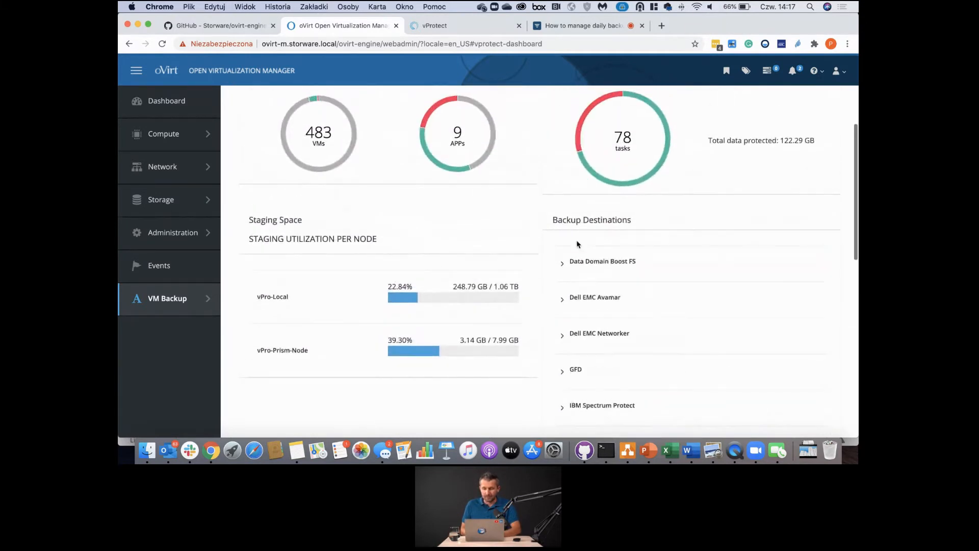
pyautogui.scroll(-10, 599, 308)
pyautogui.scroll(-2, 599, 308)
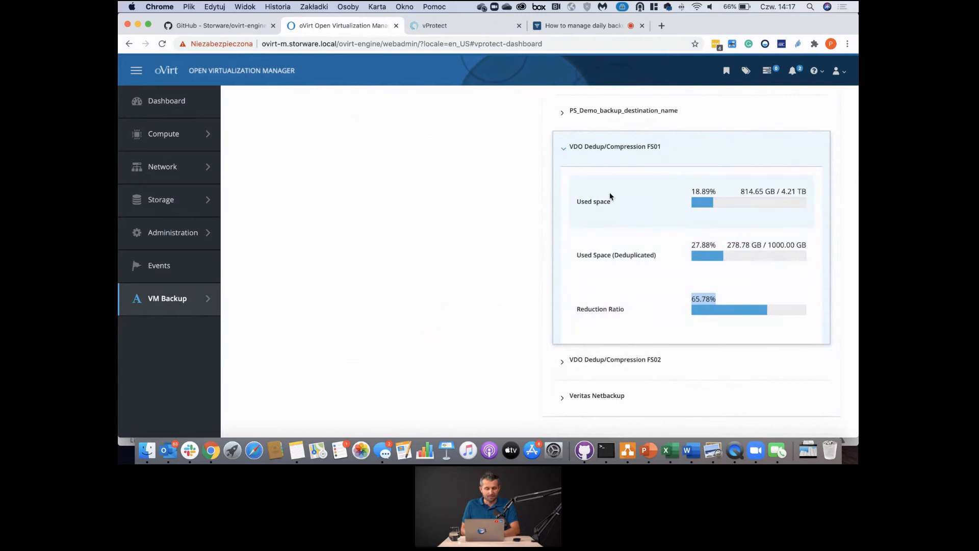
pyautogui.click(564, 154)
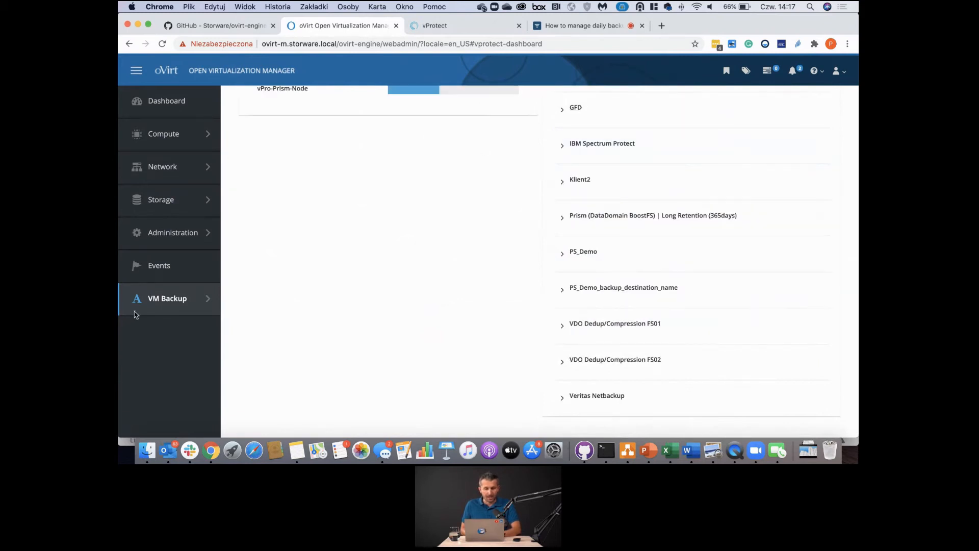
pyautogui.moveTo(136, 312)
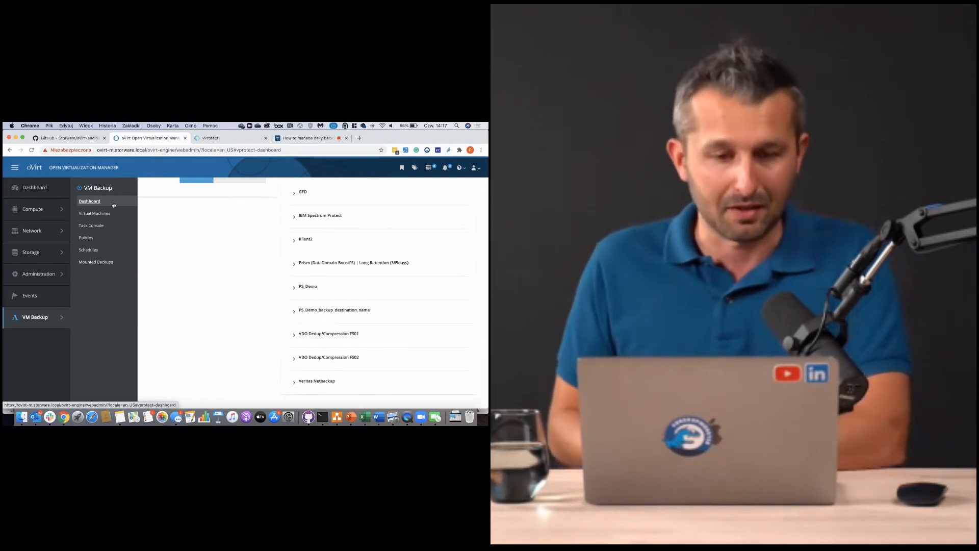
# - Open VM Backup's Virtual Machines list, briefly checking oVirt's own virtual machines list
pyautogui.click(94, 213)
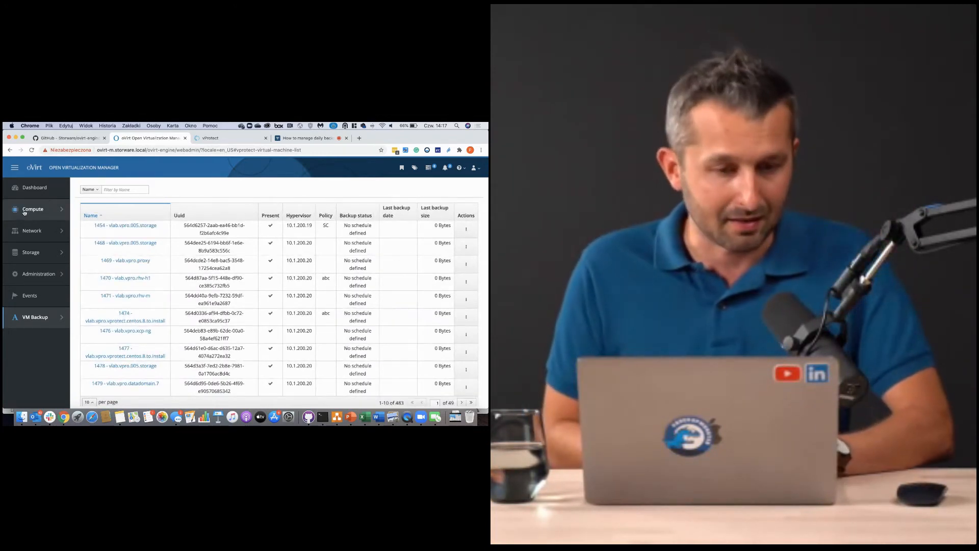
pyautogui.moveTo(29, 217)
pyautogui.click(94, 200)
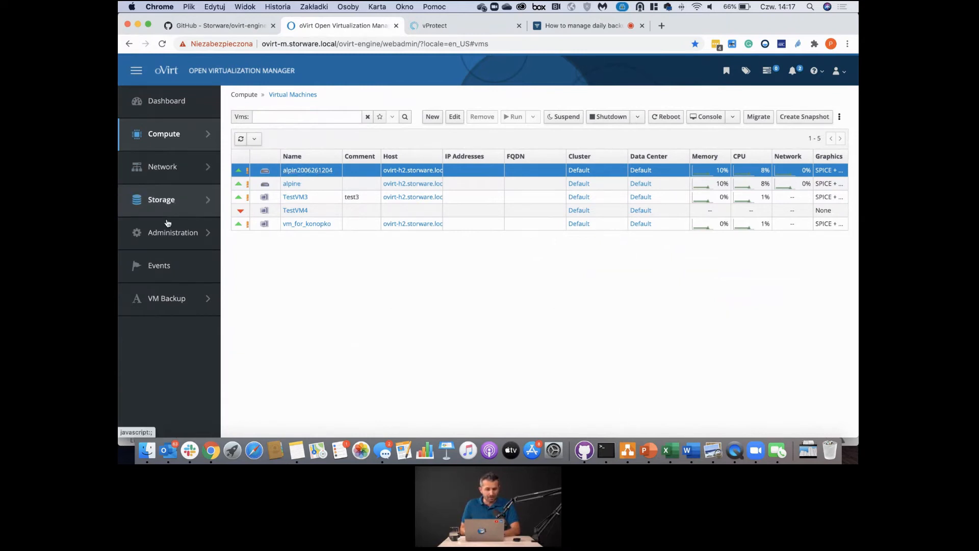
pyautogui.moveTo(175, 244)
pyautogui.moveTo(190, 301)
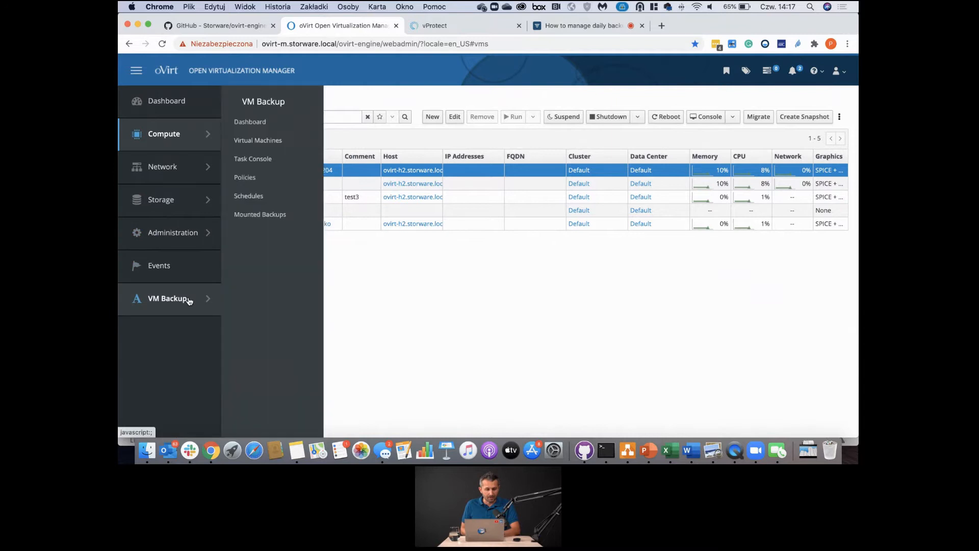
pyautogui.click(271, 140)
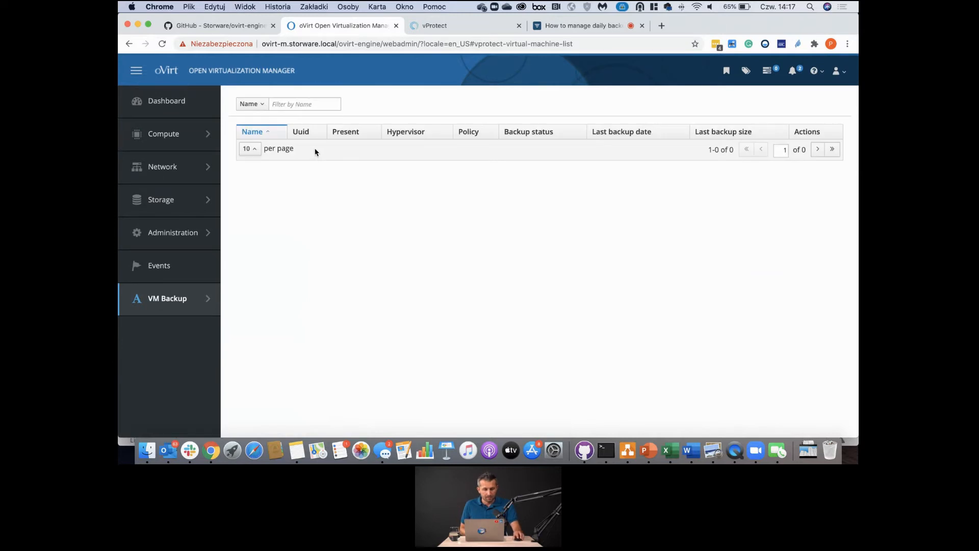
pyautogui.click(294, 104)
pyautogui.write('apli')
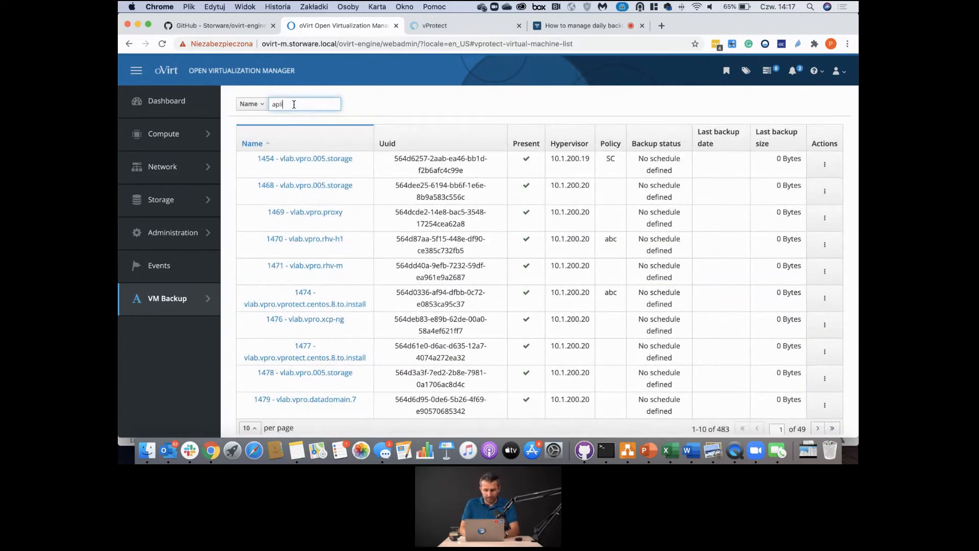
pyautogui.write('n2006')
pyautogui.press('Return')
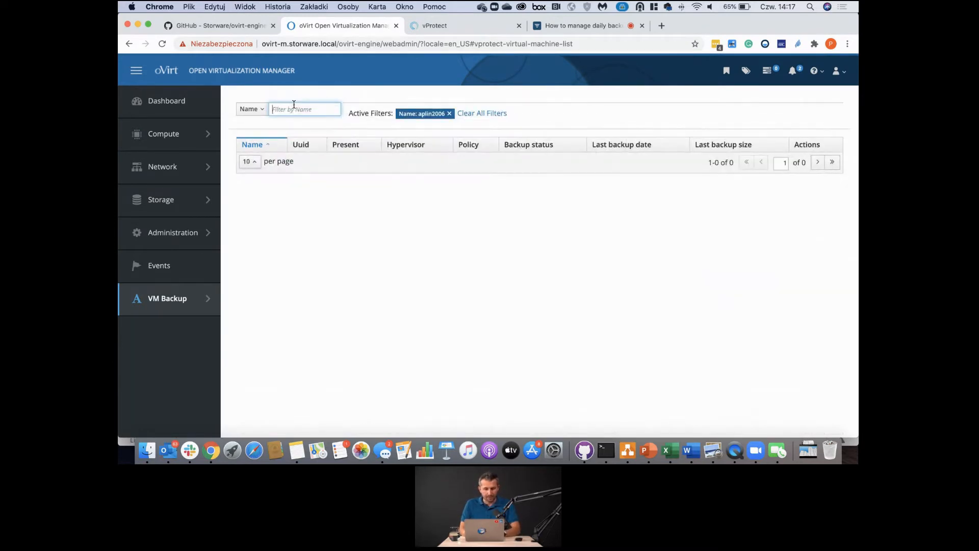
pyautogui.click(451, 115)
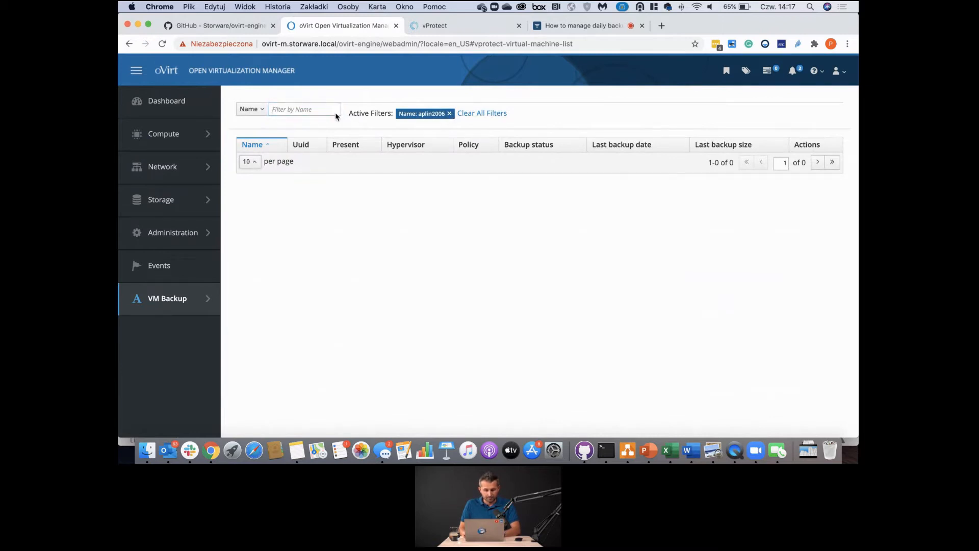
pyautogui.click(450, 113)
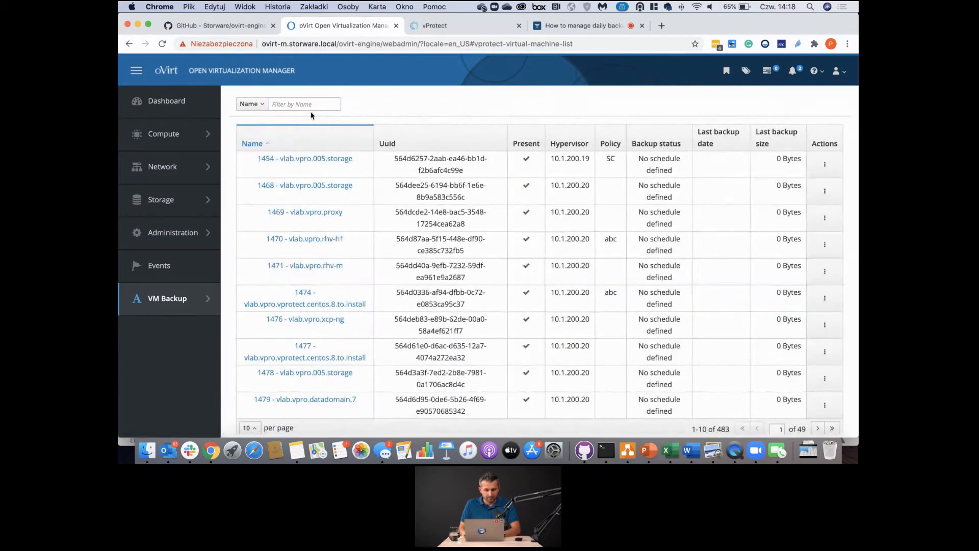
pyautogui.click(296, 107)
pyautogui.write('2006')
pyautogui.press('Return')
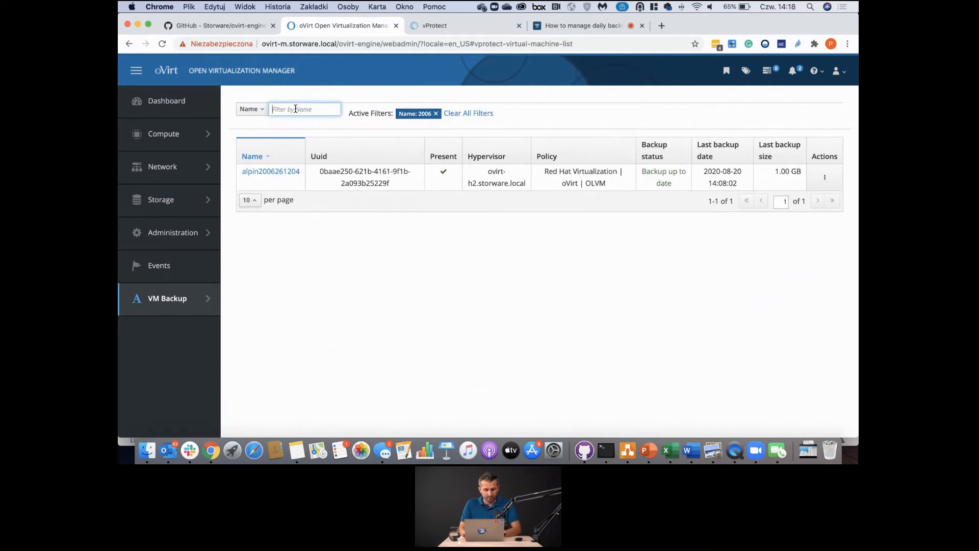
pyautogui.click(278, 176)
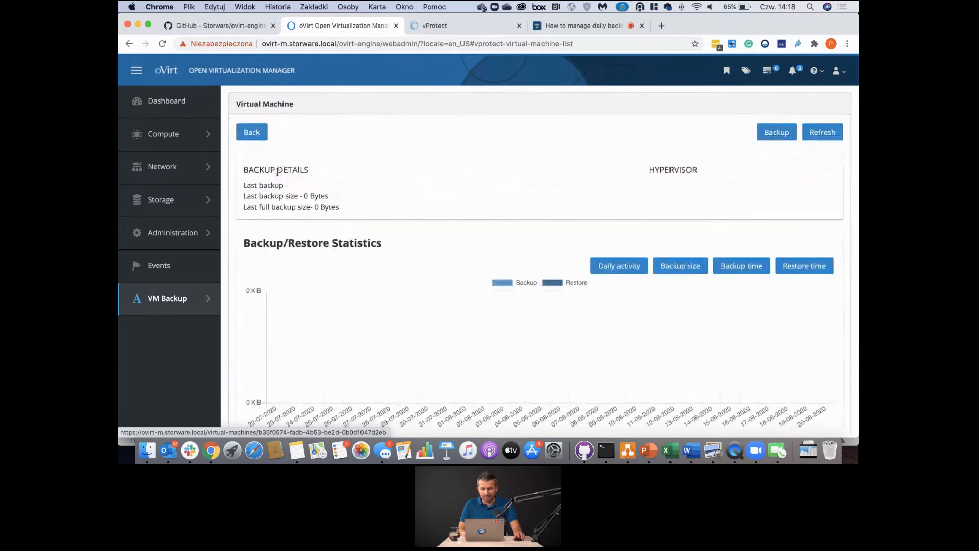
pyautogui.scroll(-2, 429, 253)
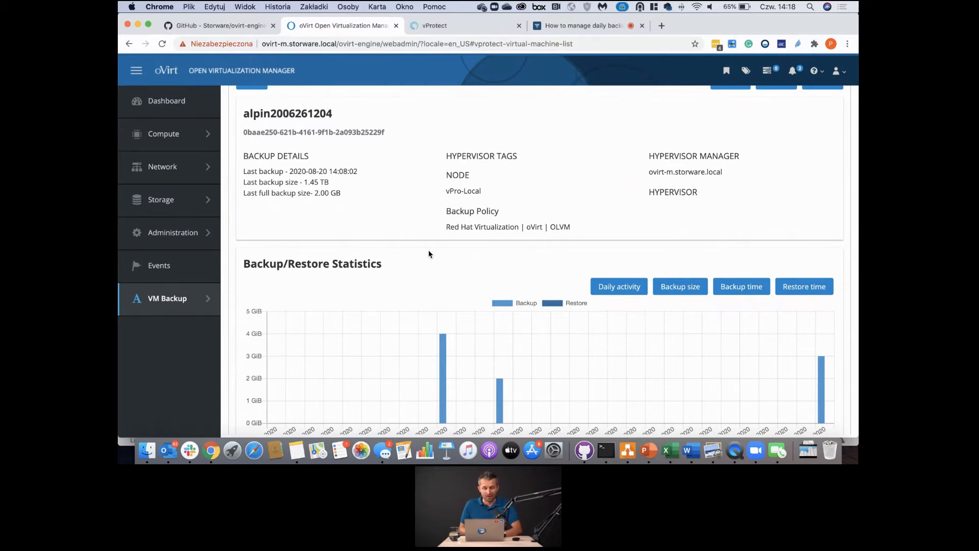
pyautogui.scroll(-5, 428, 253)
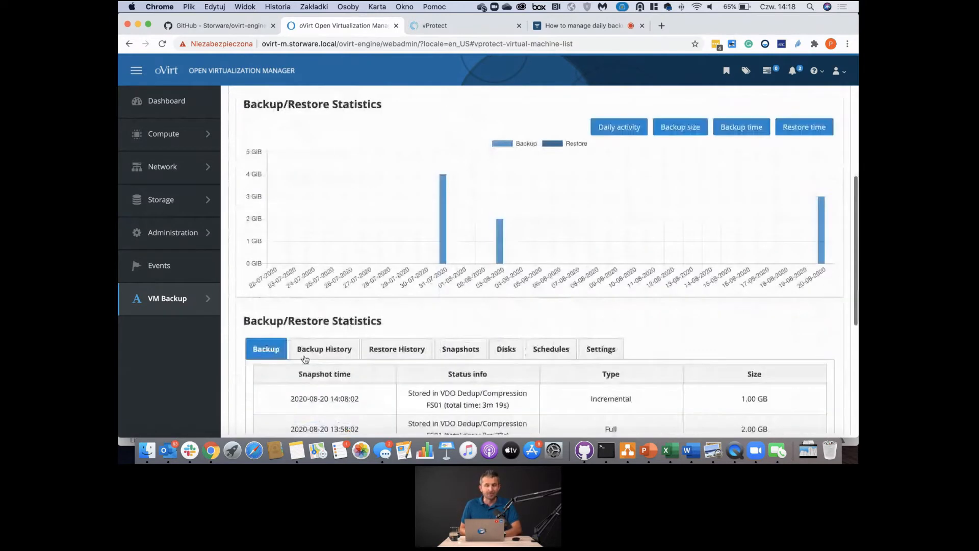
pyautogui.scroll(3, 361, 323)
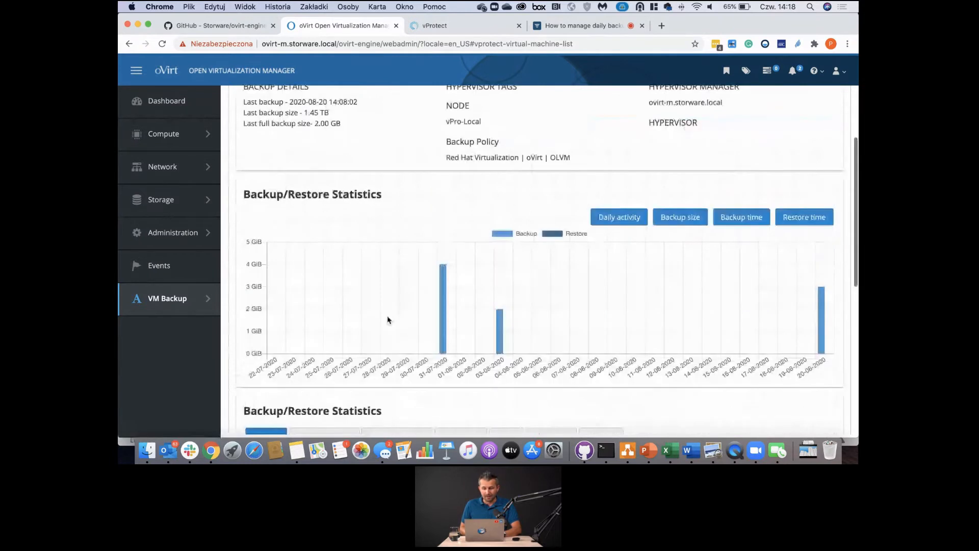
# - Show the Daily activity chart, toggling the Restore and Backup series off and back on
pyautogui.click(612, 218)
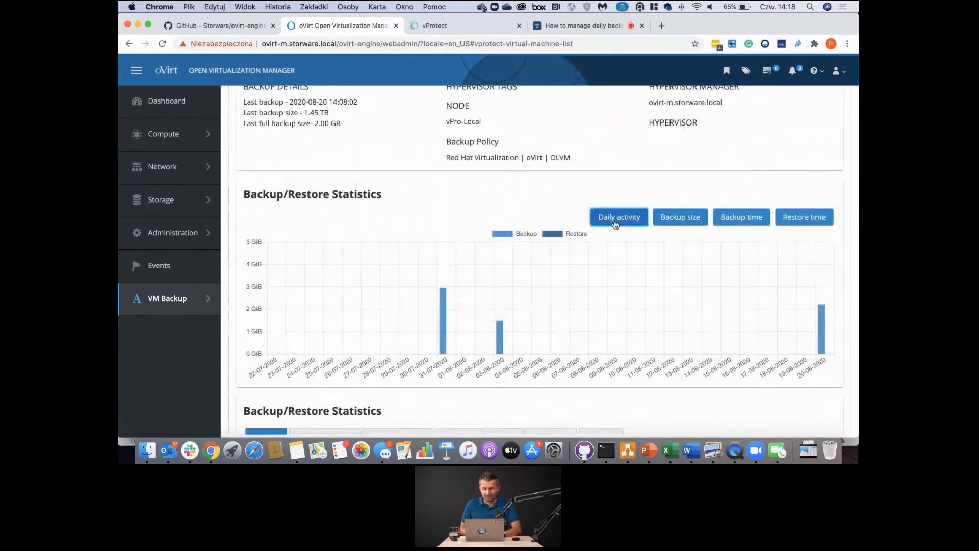
pyautogui.click(549, 234)
pyautogui.click(551, 233)
pyautogui.click(512, 235)
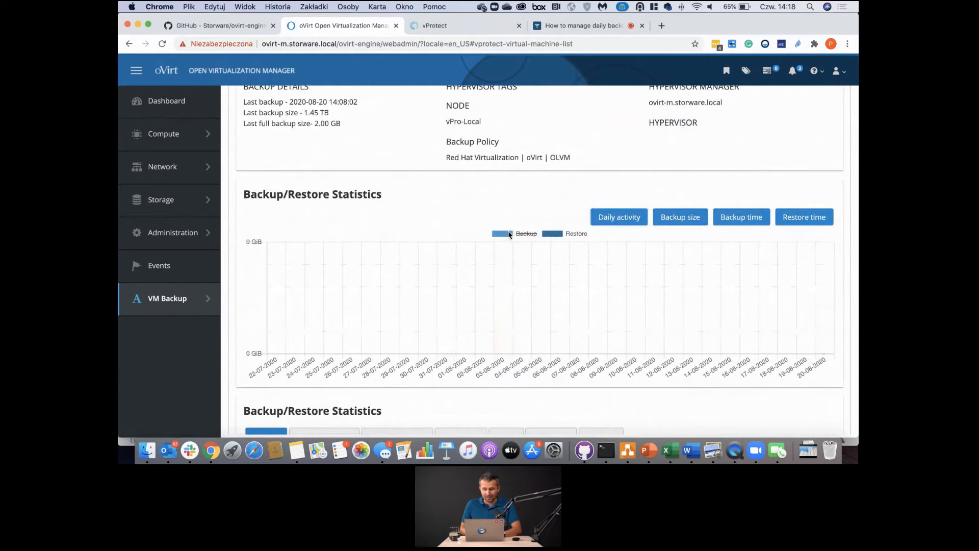
pyautogui.click(509, 234)
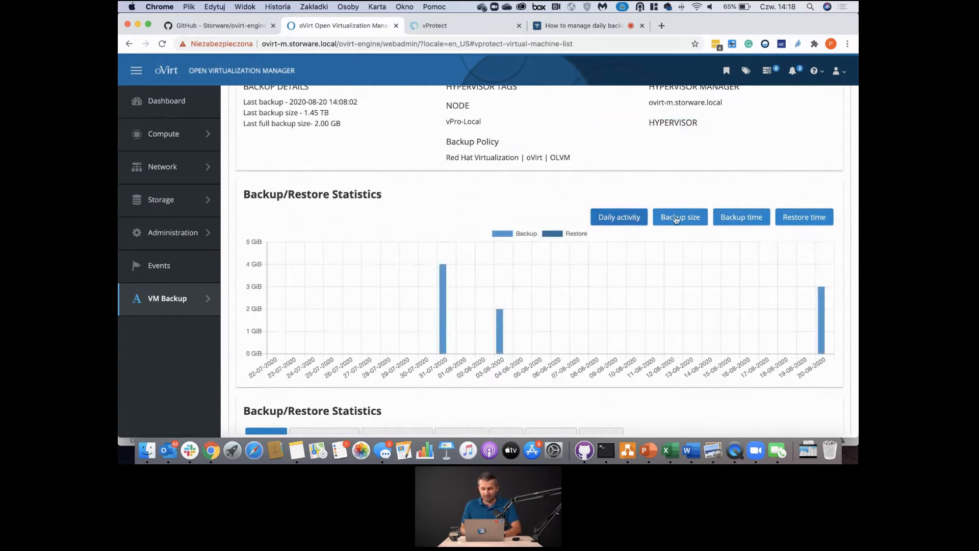
# - Switch the statistics chart through Backup size and Backup time to Restore time
pyautogui.click(680, 217)
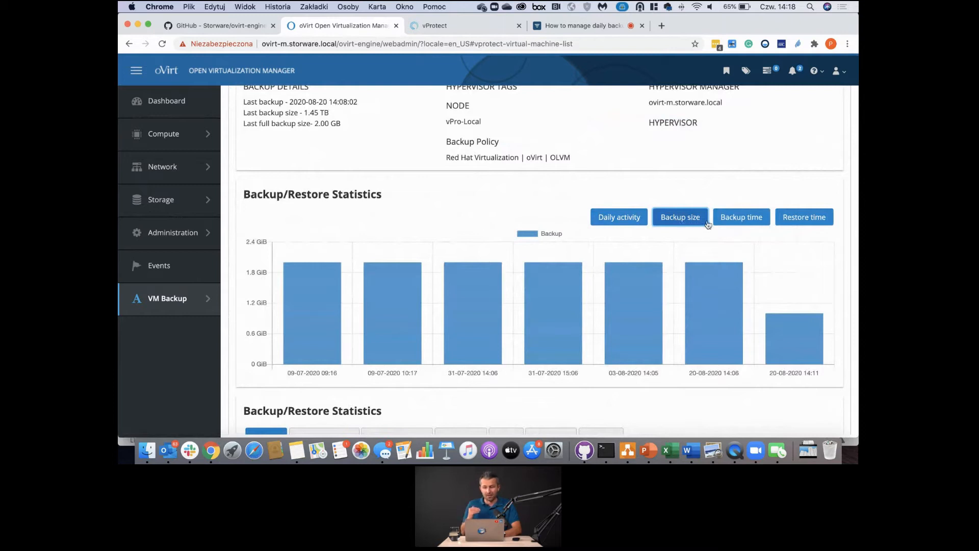
pyautogui.click(729, 218)
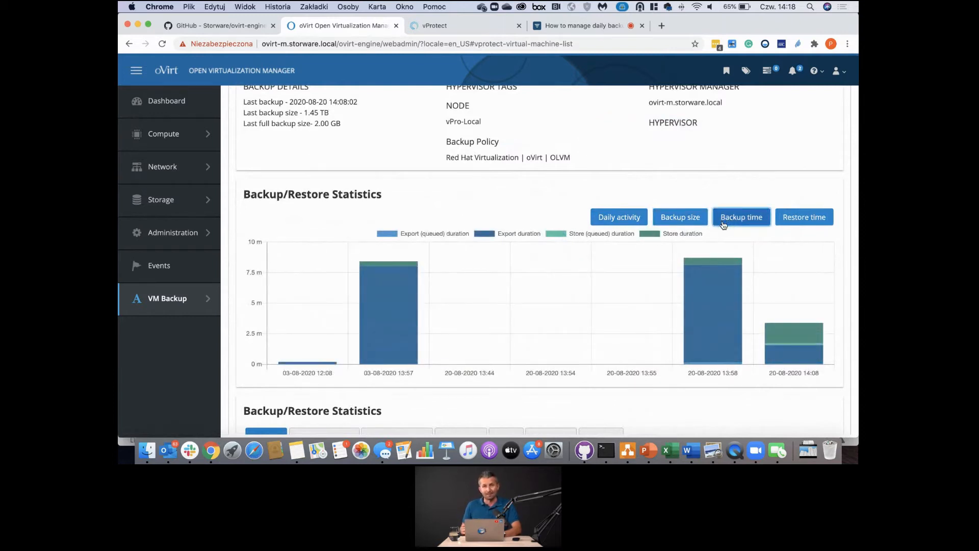
pyautogui.click(797, 223)
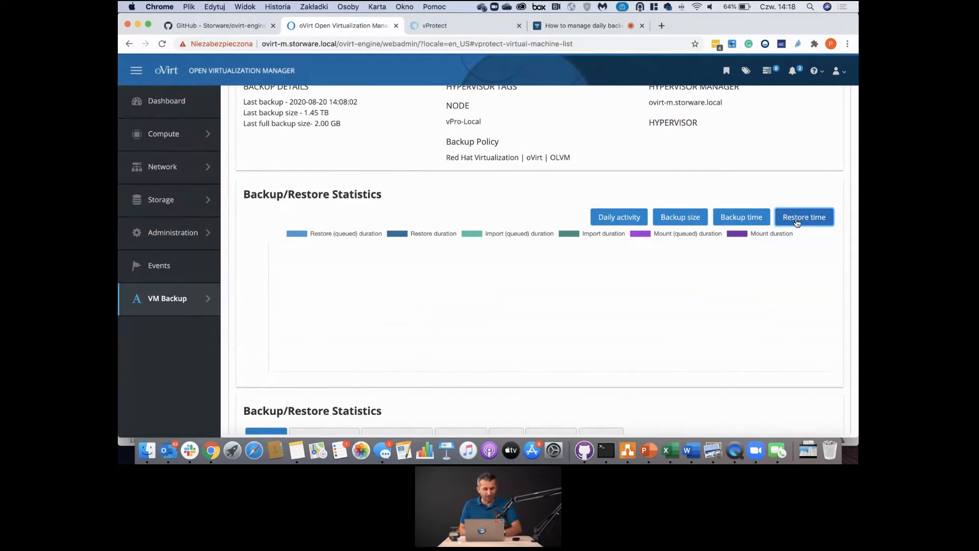
pyautogui.scroll(-2, 797, 223)
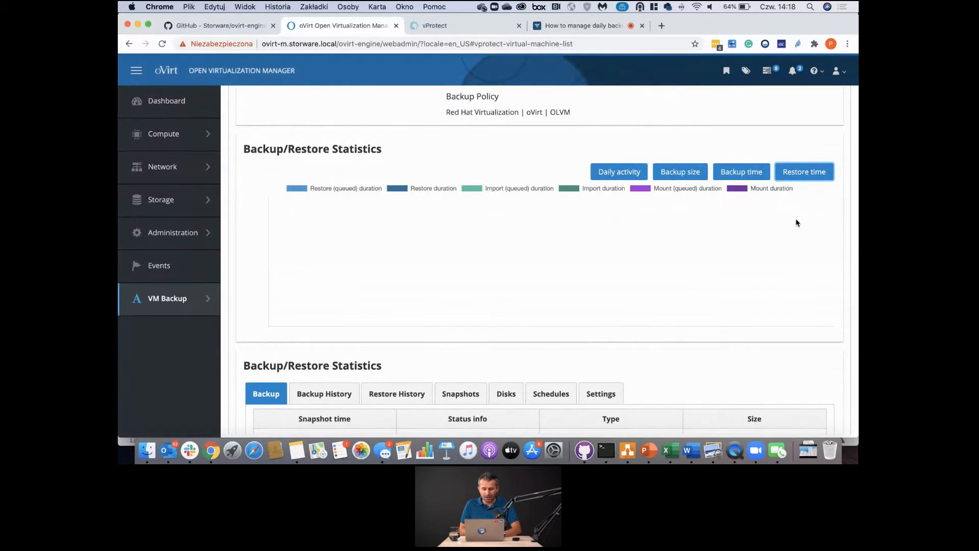
pyautogui.scroll(-6, 798, 223)
pyautogui.scroll(-1, 398, 301)
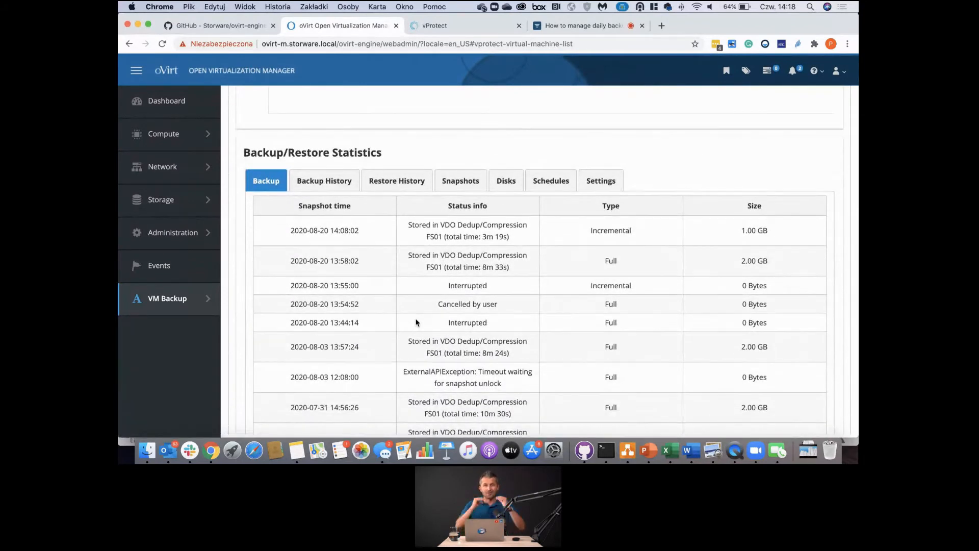
pyautogui.click(317, 182)
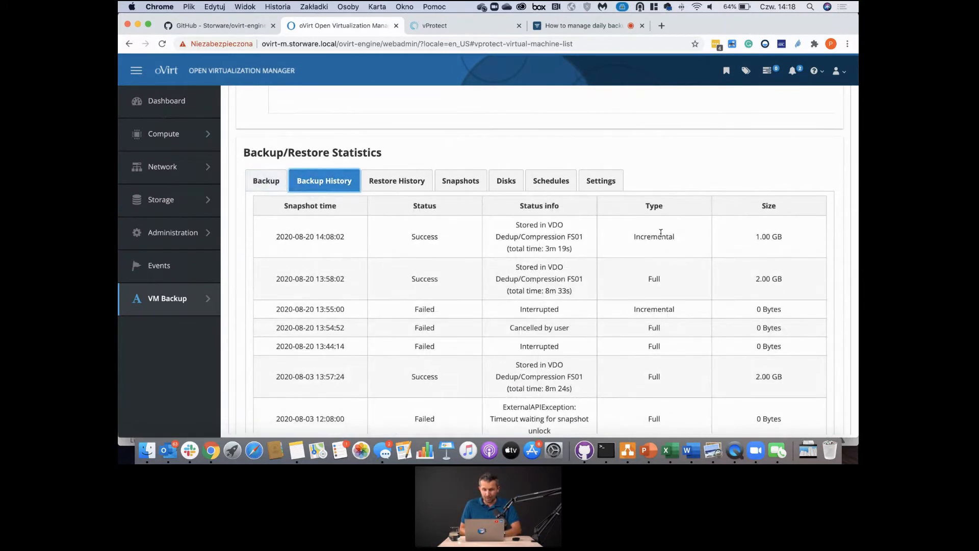
pyautogui.scroll(-1, 658, 298)
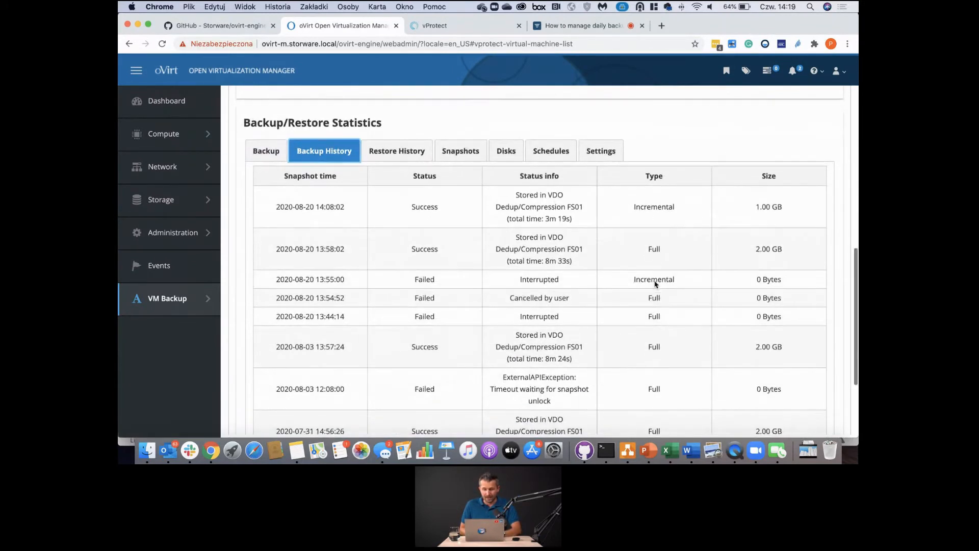
pyautogui.doubleClick(655, 249)
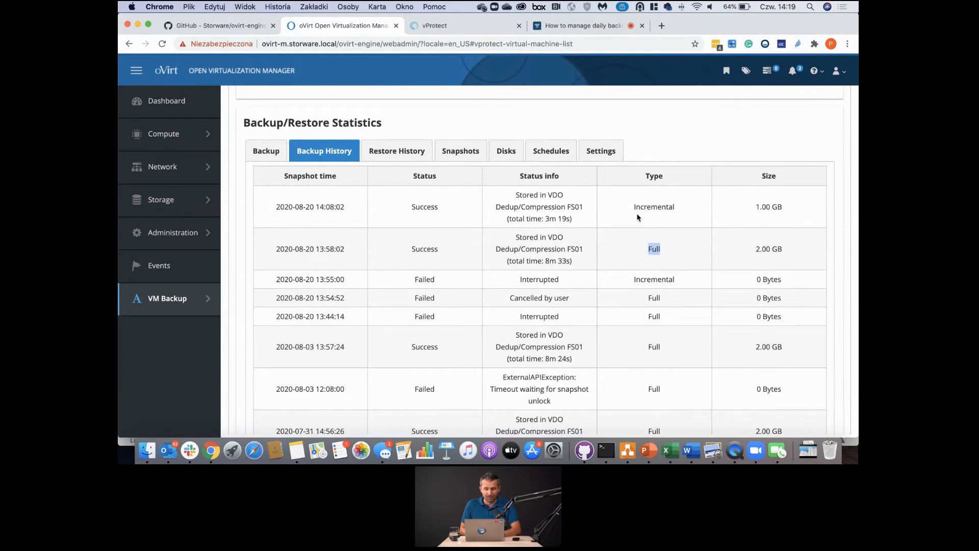
pyautogui.click(407, 155)
pyautogui.click(462, 357)
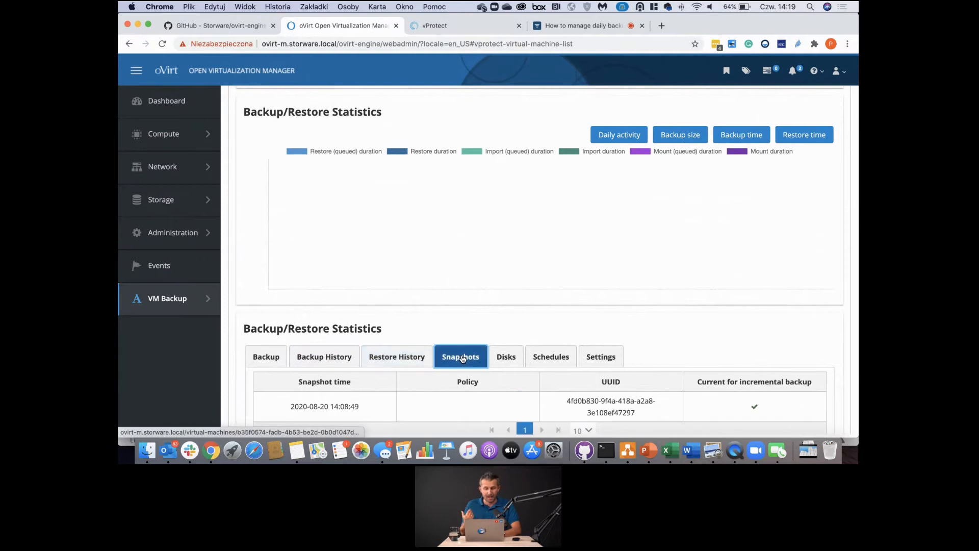
pyautogui.scroll(-1, 462, 357)
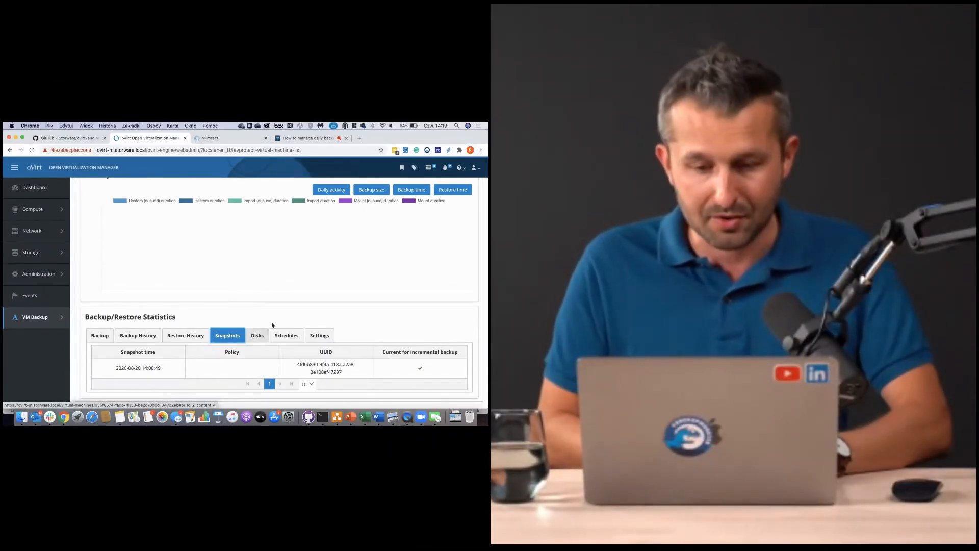
pyautogui.click(260, 335)
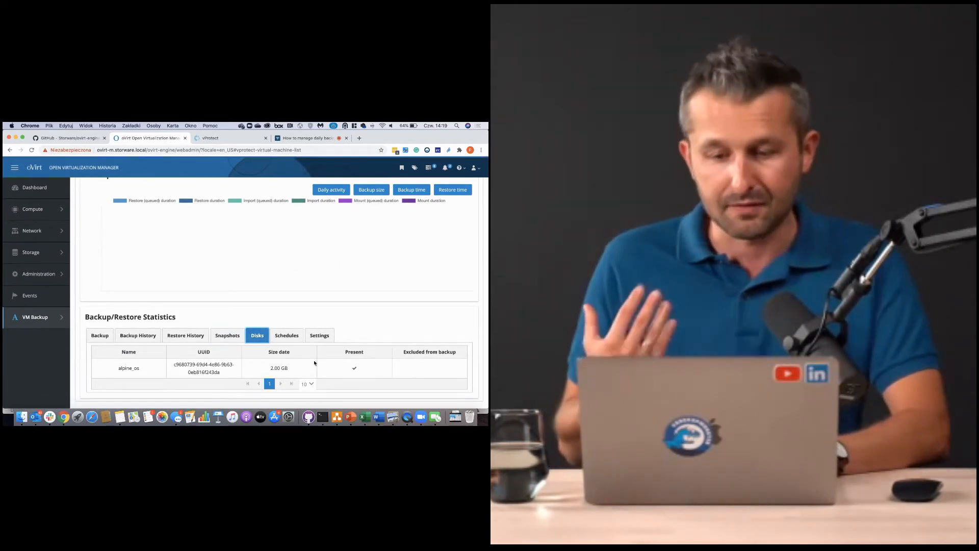
pyautogui.click(285, 335)
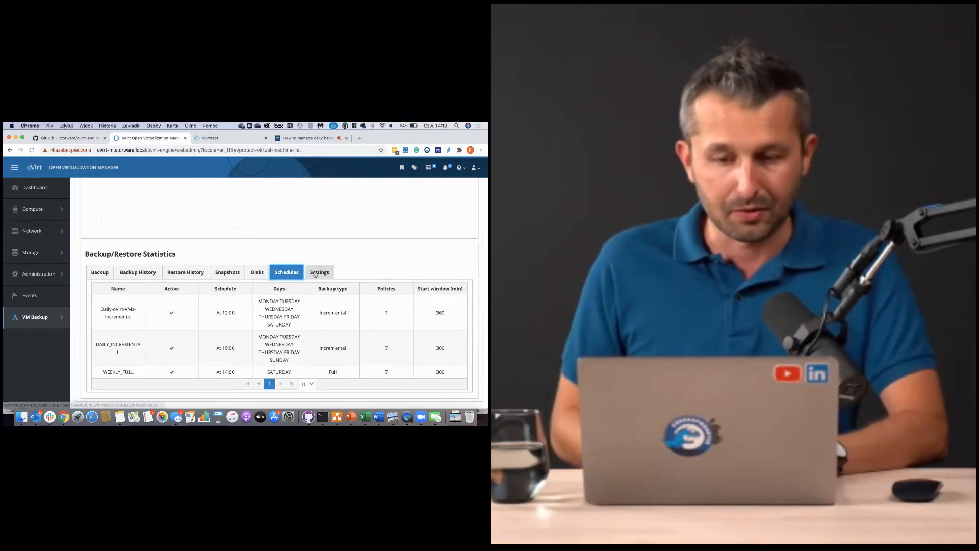
pyautogui.click(315, 273)
pyautogui.scroll(-2, 269, 291)
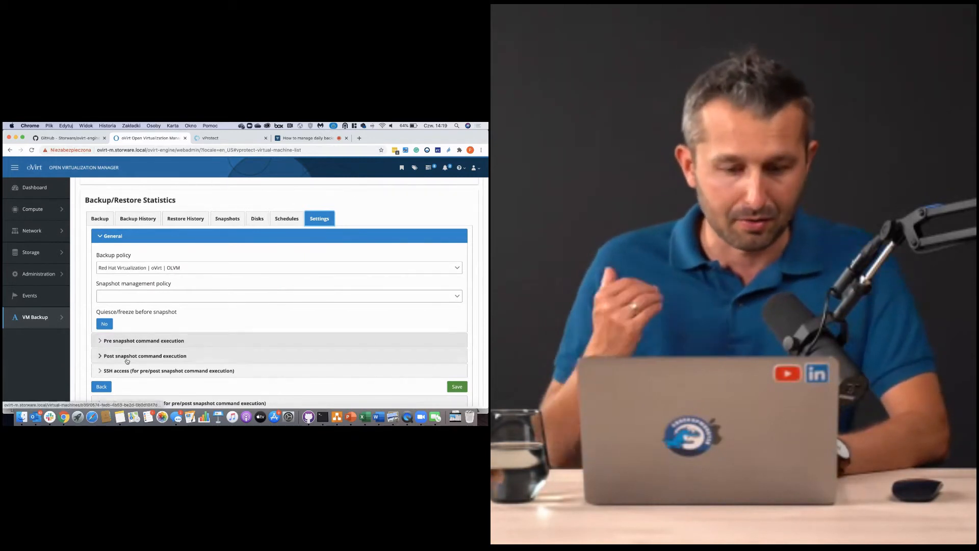
pyautogui.scroll(-1, 122, 363)
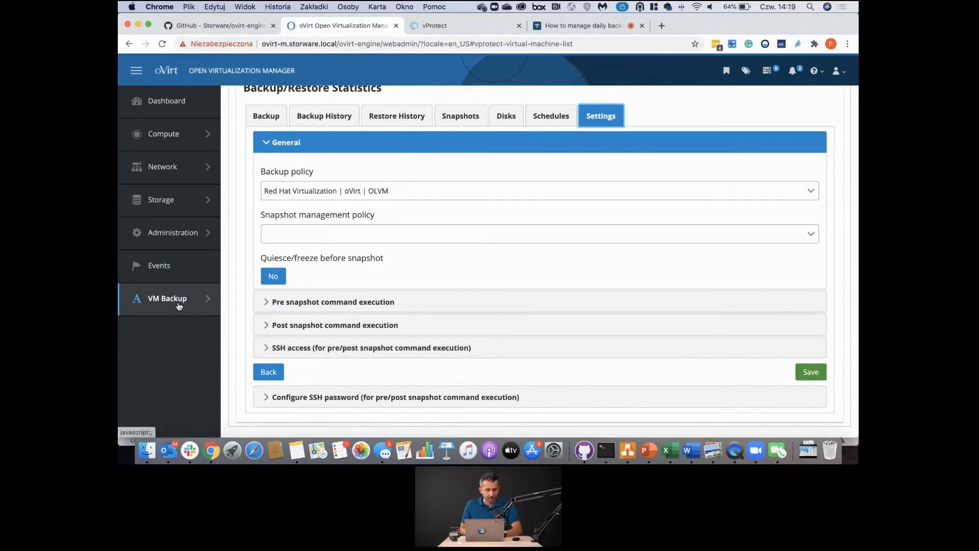
pyautogui.moveTo(42, 321)
pyautogui.scroll(5, 475, 167)
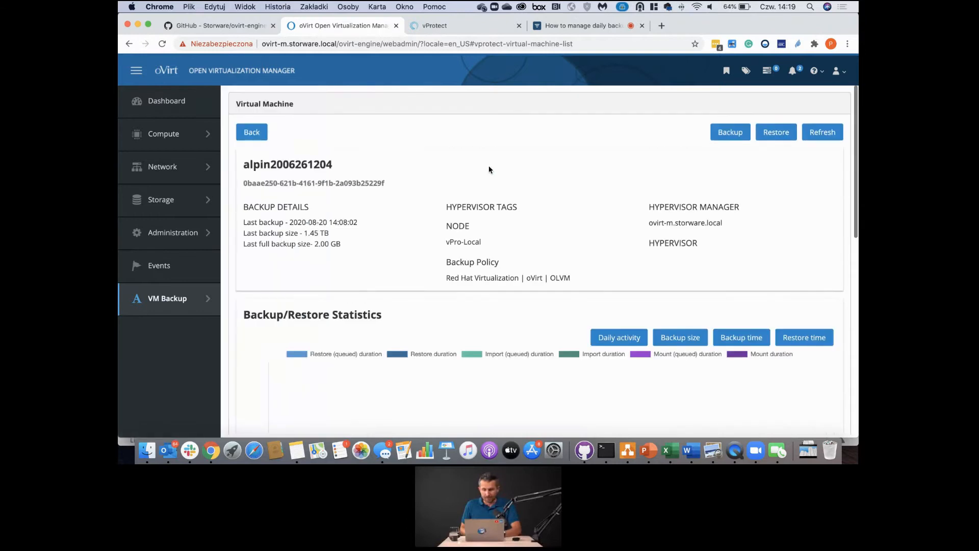
# - Run an INCREMENTAL backup to VDO Dedup/Compression FS01 and highlight the submission notice
pyautogui.click(731, 134)
pyautogui.click(394, 156)
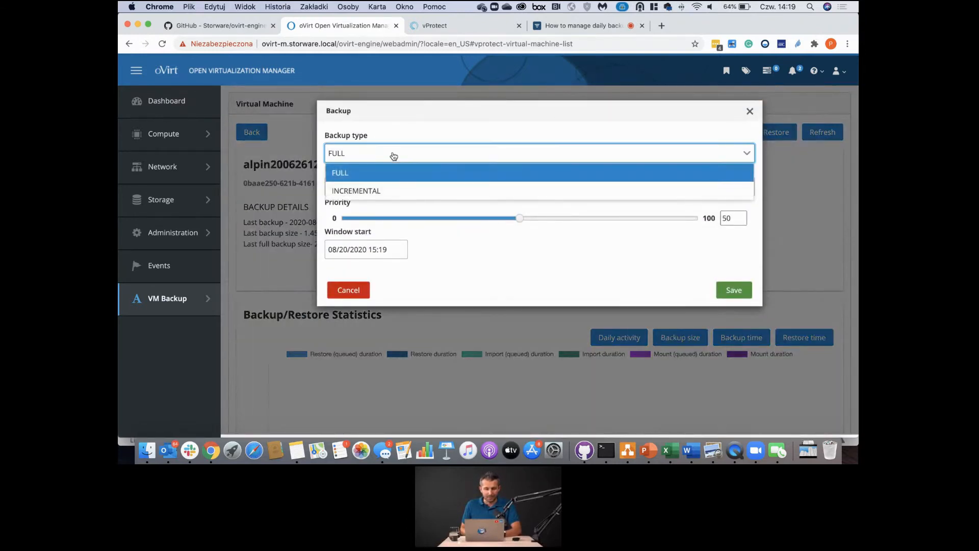
pyautogui.click(372, 192)
pyautogui.click(382, 187)
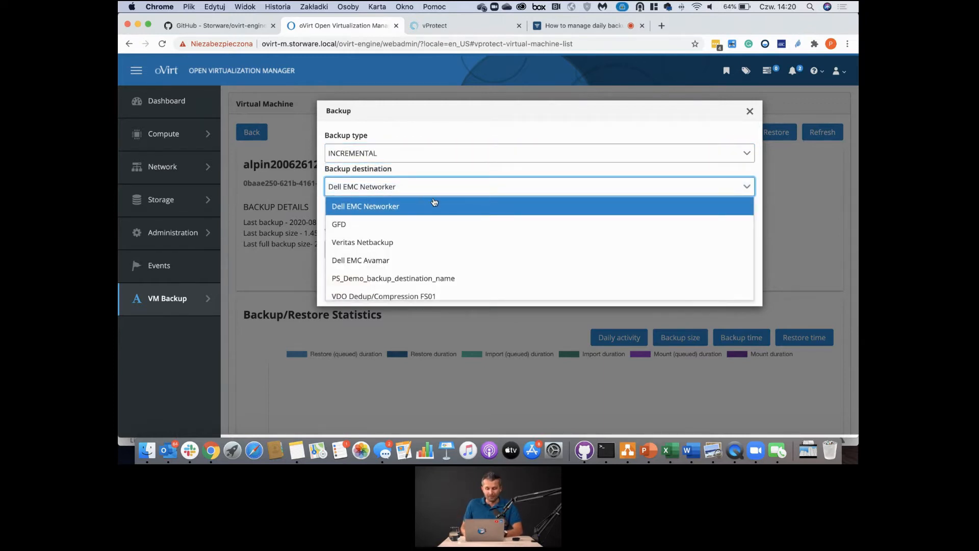
pyautogui.scroll(-4, 463, 258)
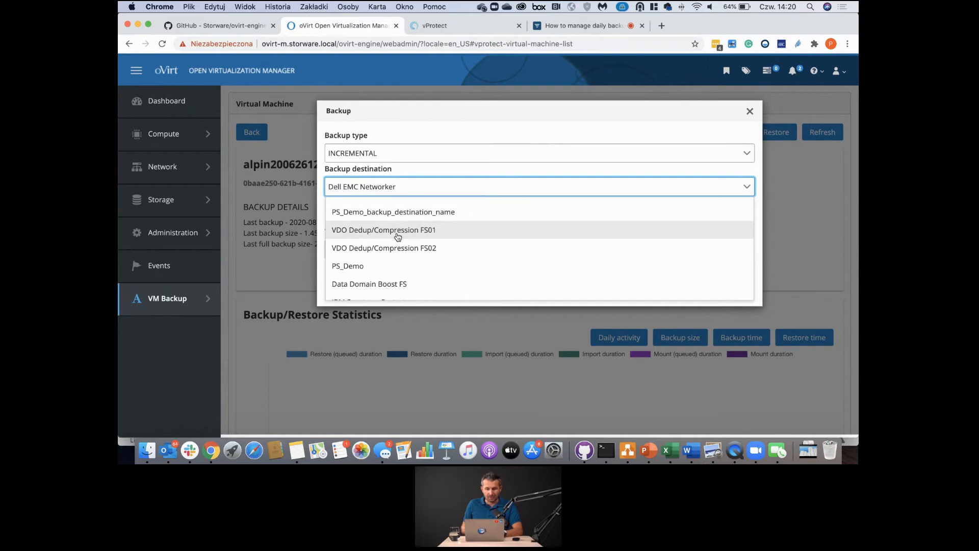
pyautogui.click(398, 237)
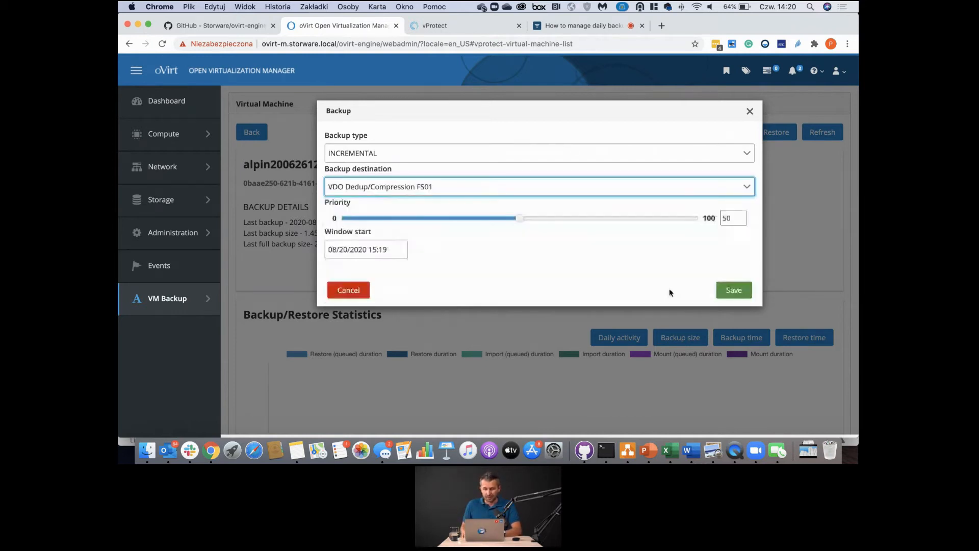
pyautogui.click(735, 290)
pyautogui.moveTo(657, 121); pyautogui.dragTo(744, 122)
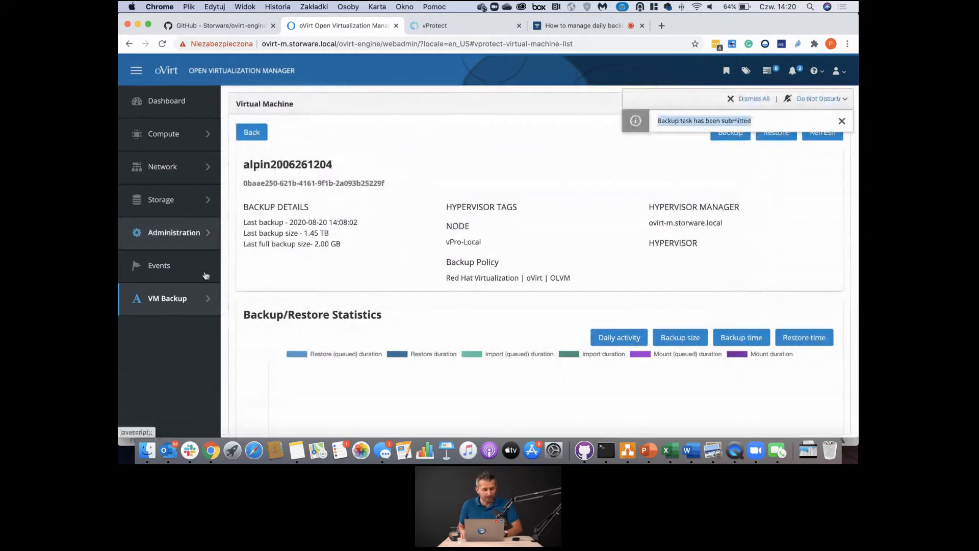
pyautogui.moveTo(203, 296)
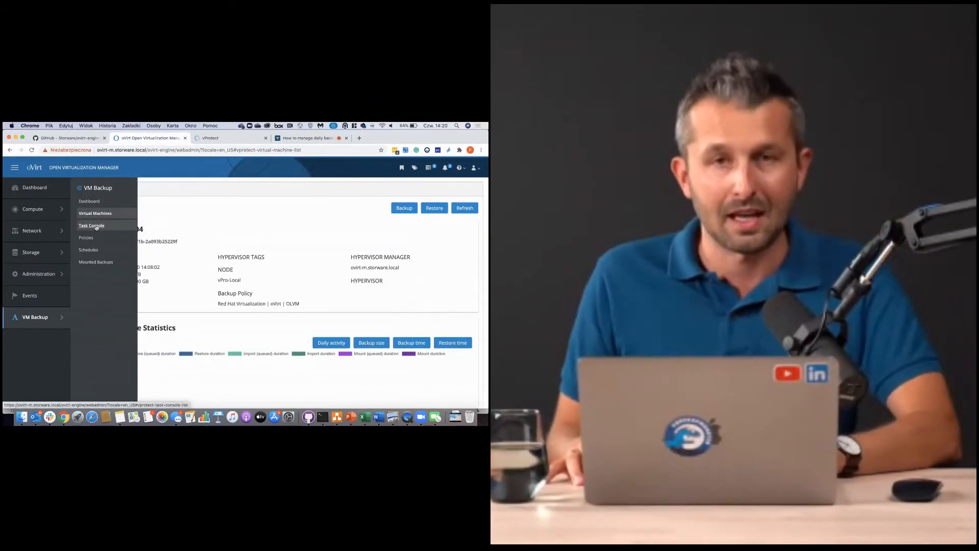
pyautogui.click(263, 161)
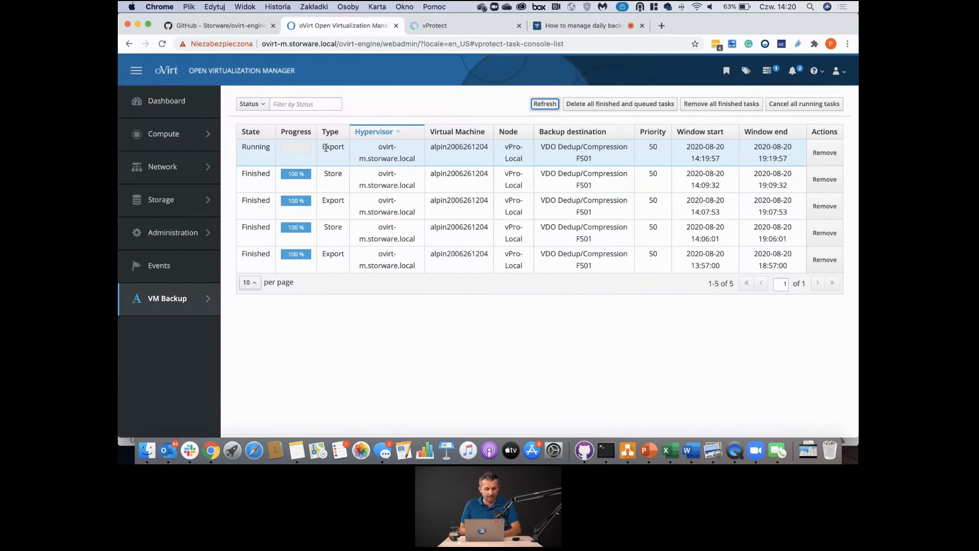
pyautogui.click(431, 31)
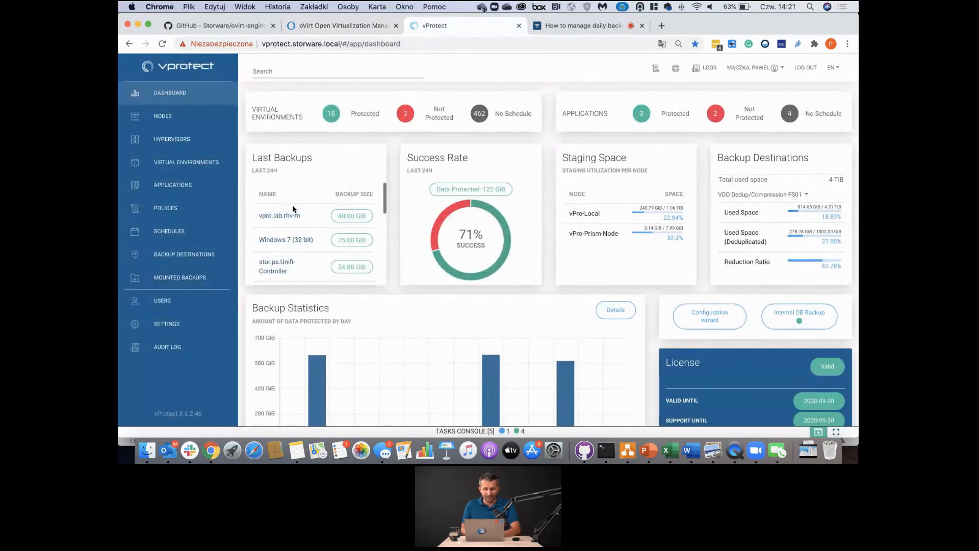
pyautogui.click(454, 429)
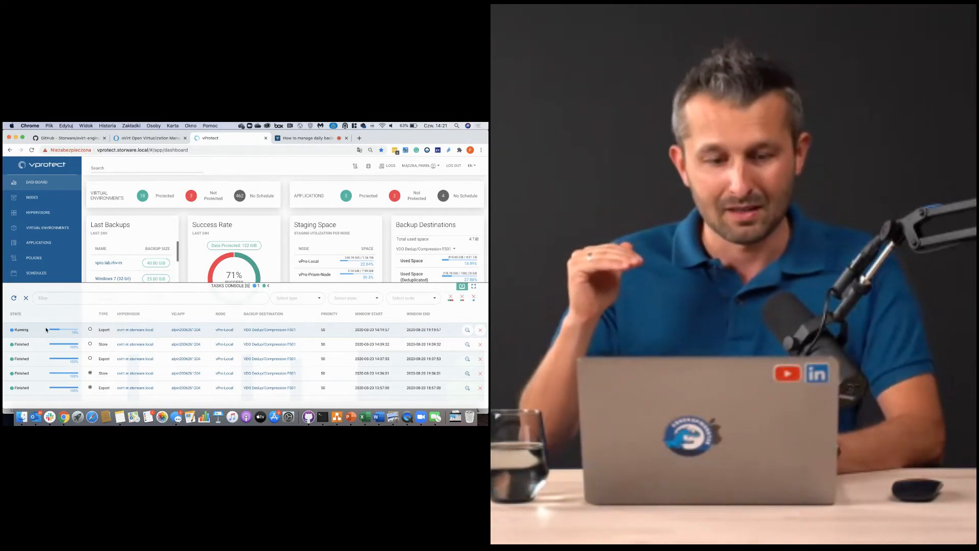
pyautogui.click(148, 137)
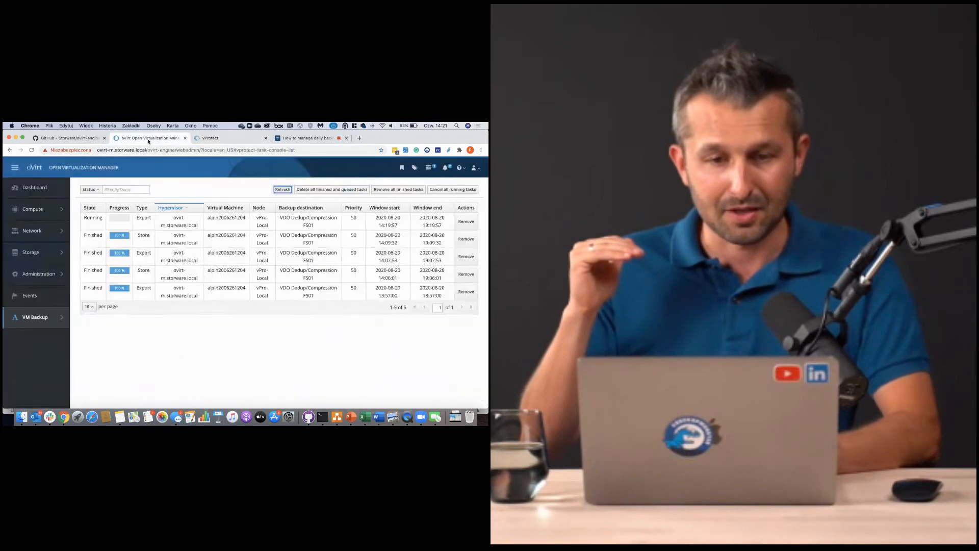
# - Refresh oVirt's task list to six tasks with the new Store task, cross-checking vProtect
pyautogui.click(284, 190)
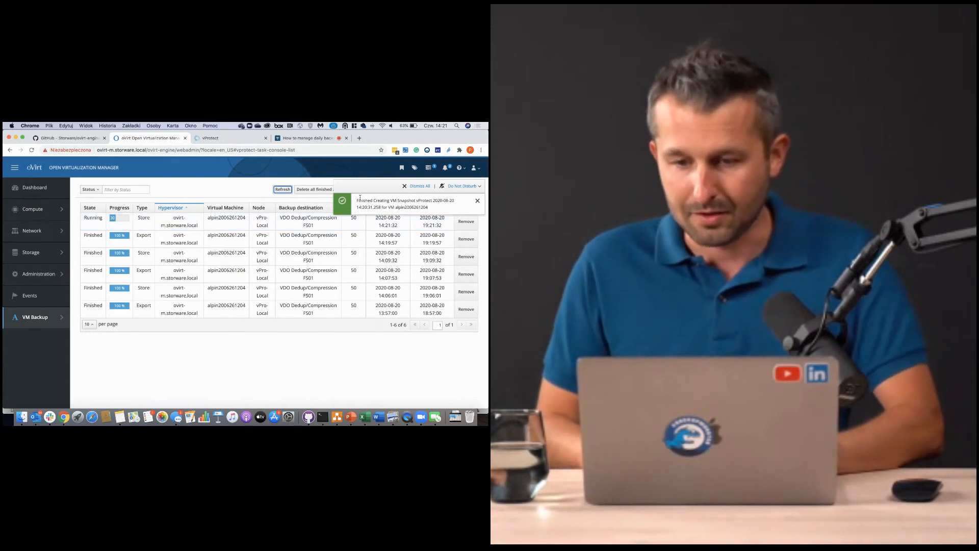
pyautogui.moveTo(356, 201); pyautogui.dragTo(443, 199)
pyautogui.moveTo(789, 117); pyautogui.dragTo(803, 132)
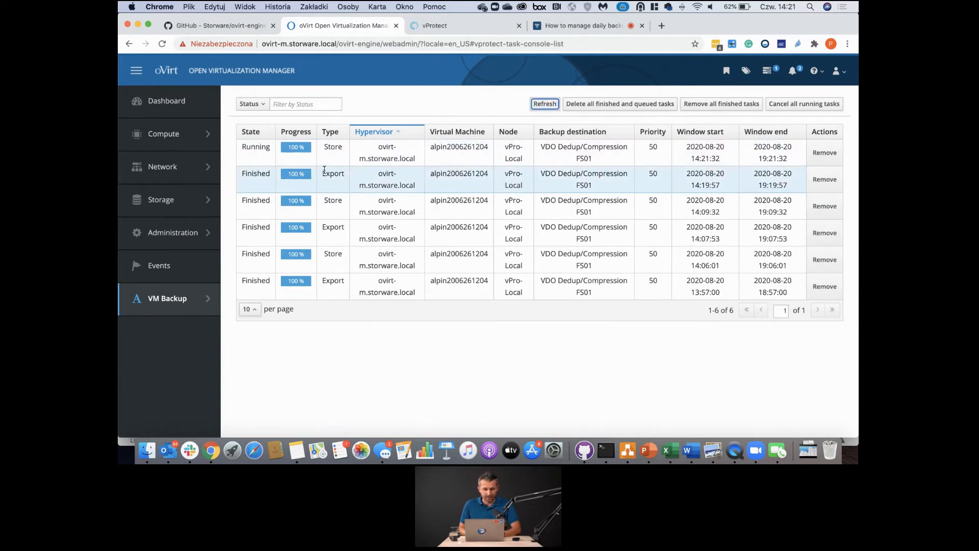
pyautogui.click(433, 25)
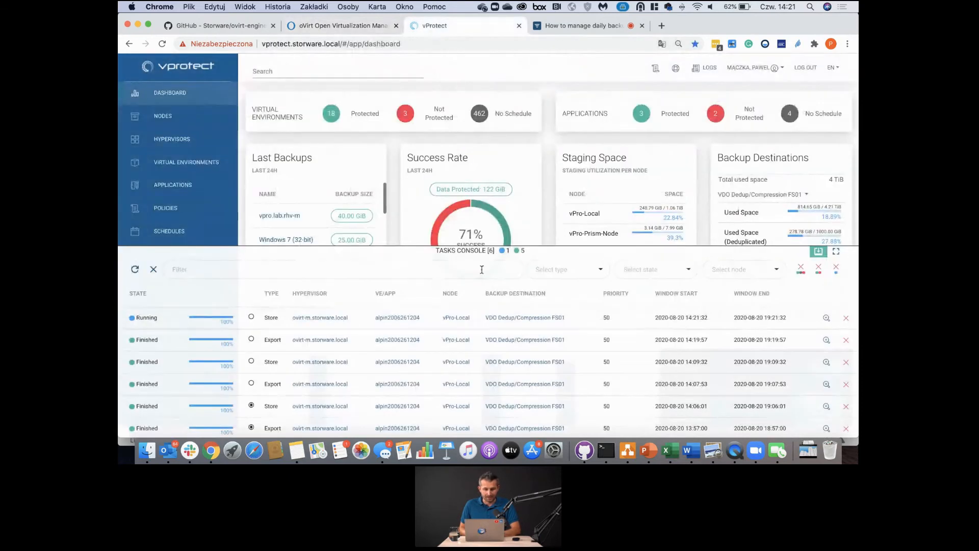
pyautogui.click(461, 252)
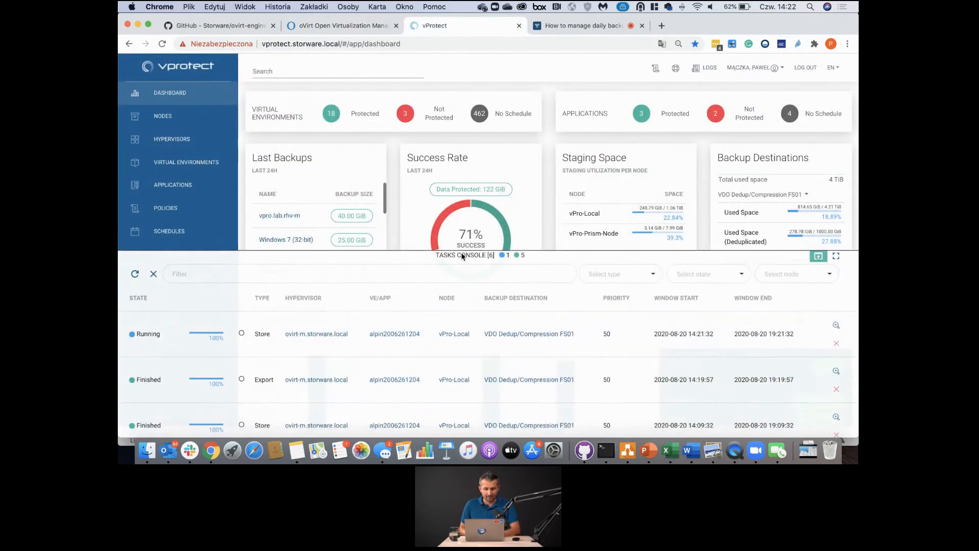
pyautogui.click(340, 25)
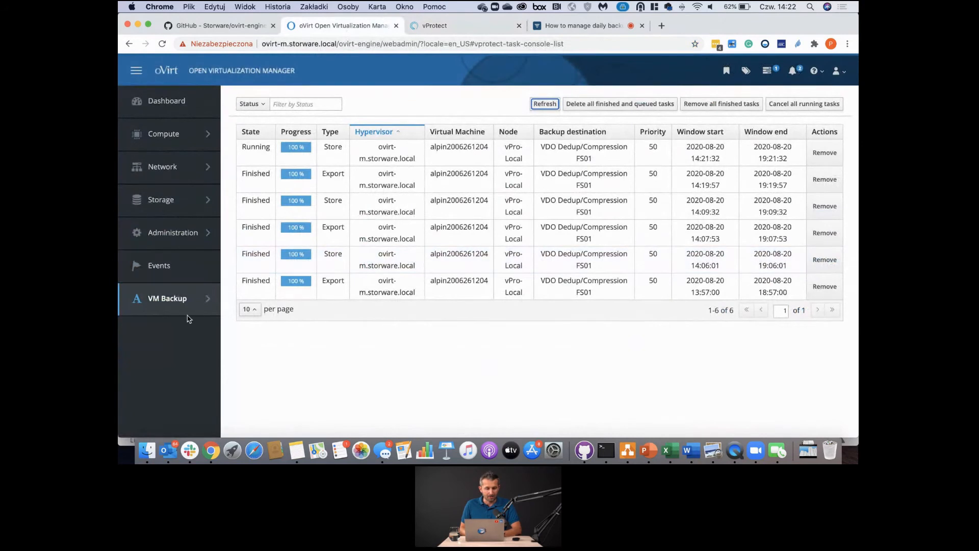
pyautogui.moveTo(183, 308)
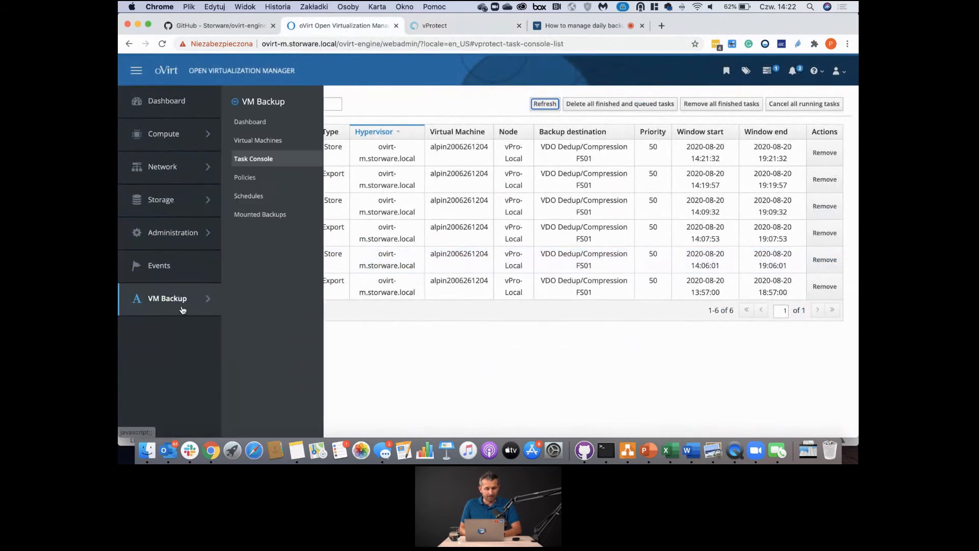
# - Open the Red Hat Virtualization | oVirt | OLVM policy's auto-assignment showing backup and vm-backup tags
pyautogui.click(253, 182)
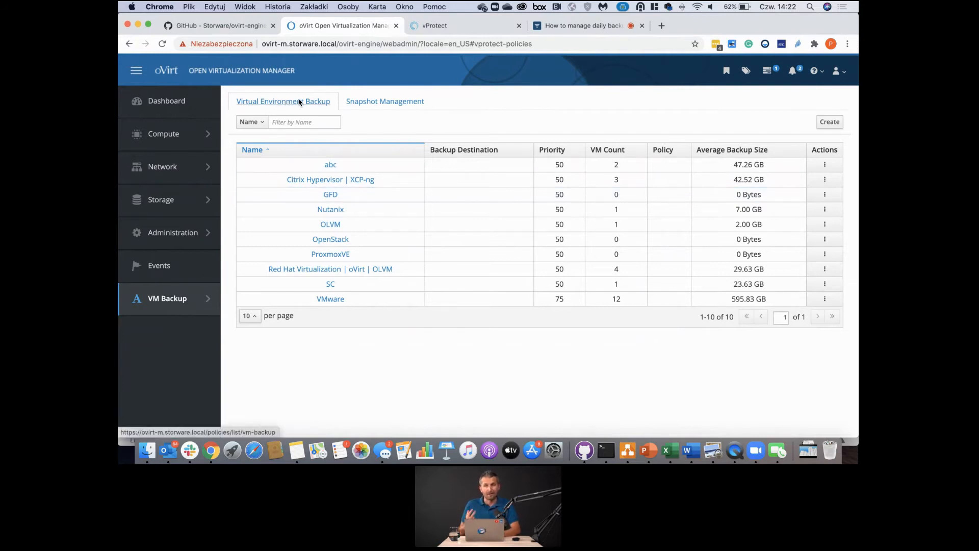
pyautogui.click(345, 270)
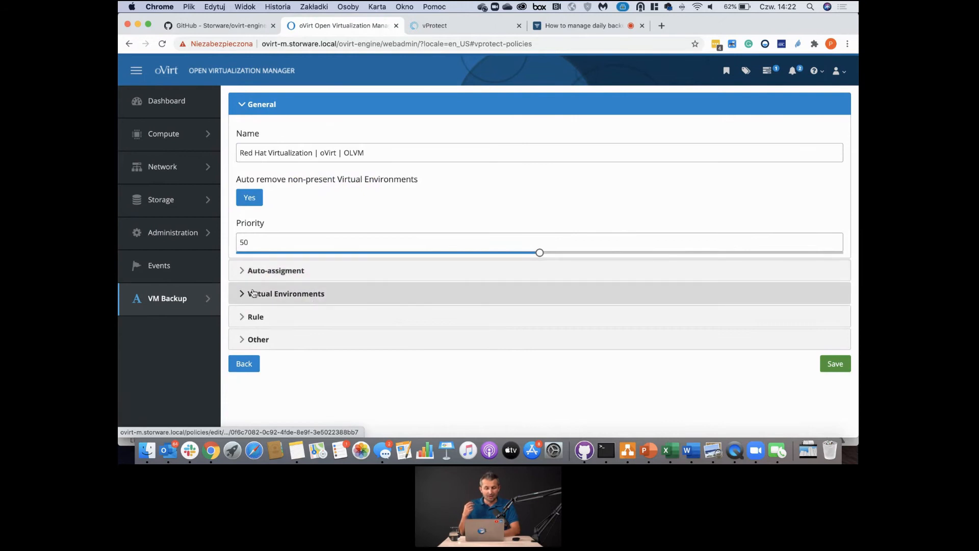
pyautogui.click(353, 275)
pyautogui.scroll(-2, 324, 352)
pyautogui.scroll(-1, 325, 351)
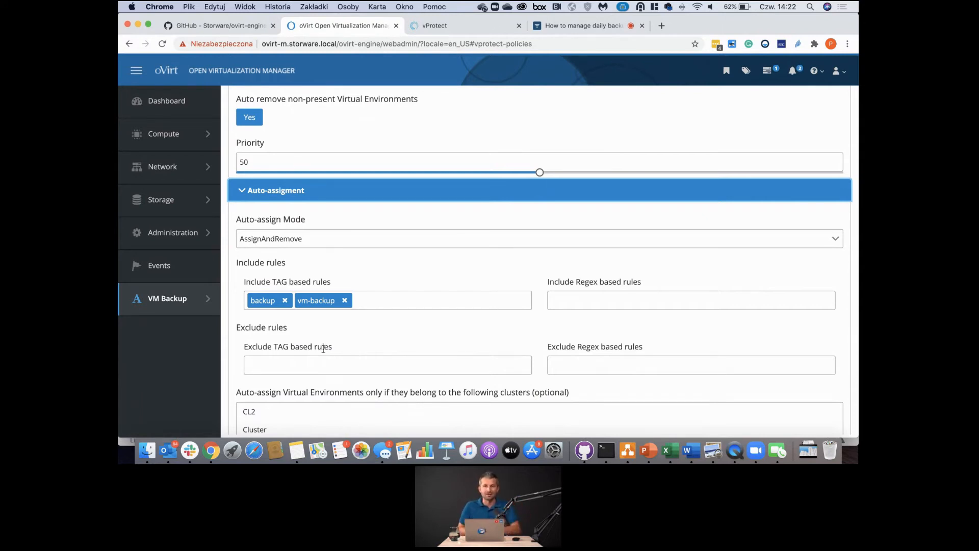
pyautogui.scroll(-6, 324, 348)
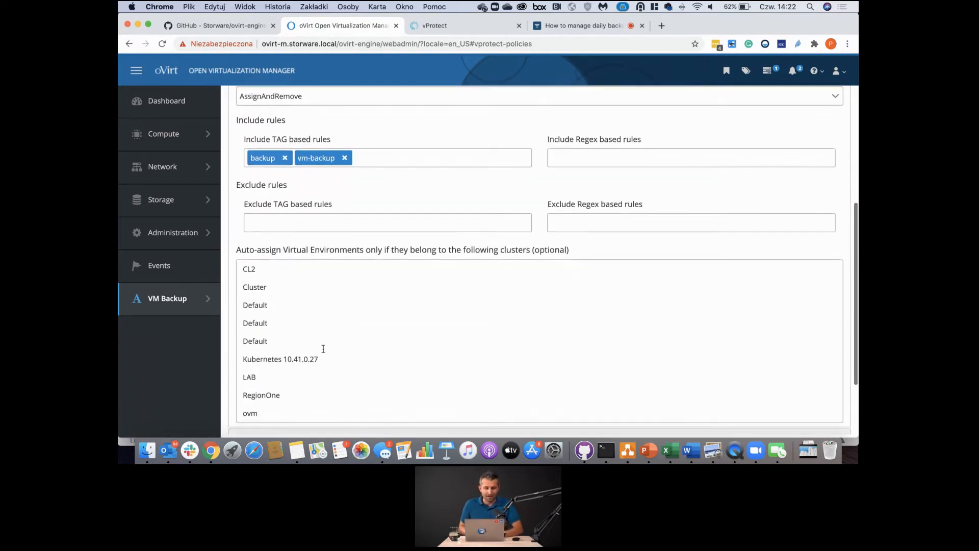
pyautogui.scroll(-3, 347, 294)
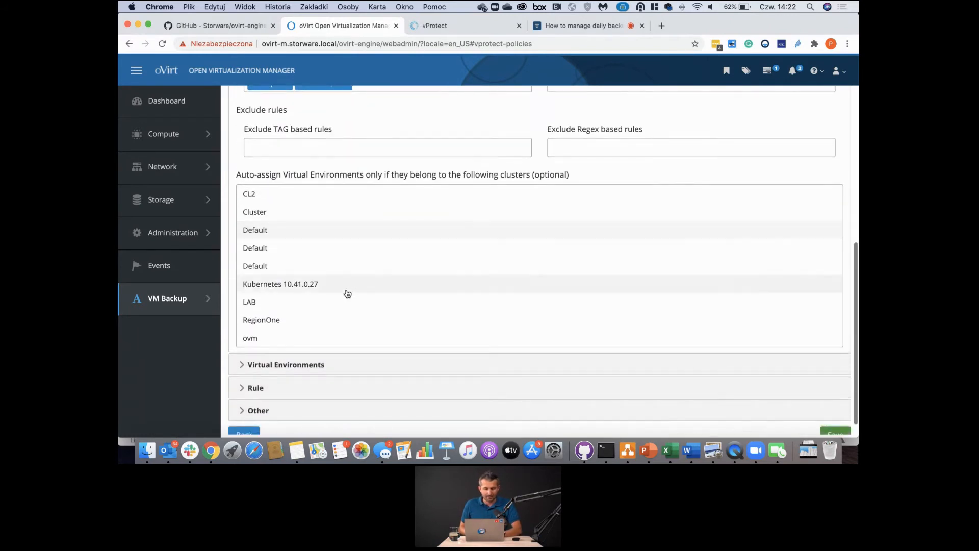
pyautogui.scroll(3, 551, 158)
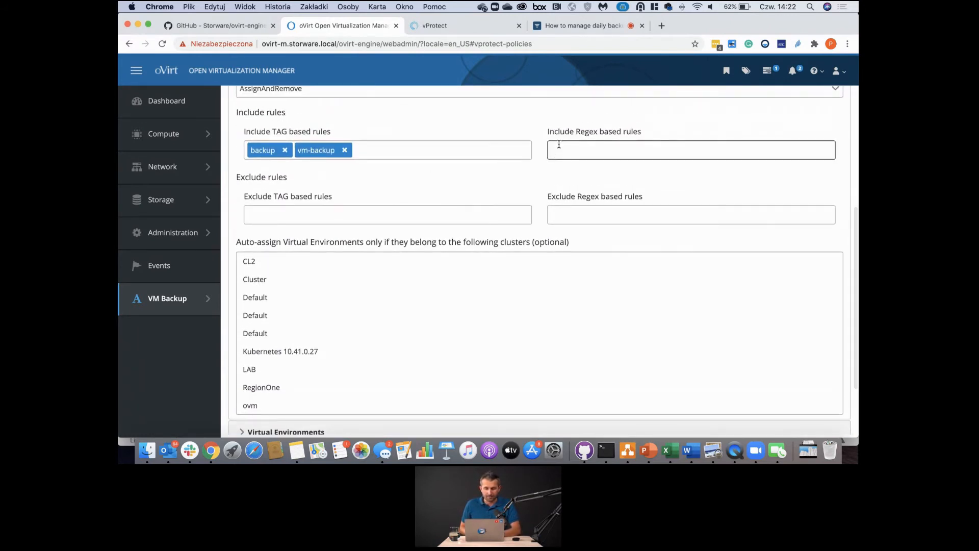
pyautogui.scroll(-3, 486, 240)
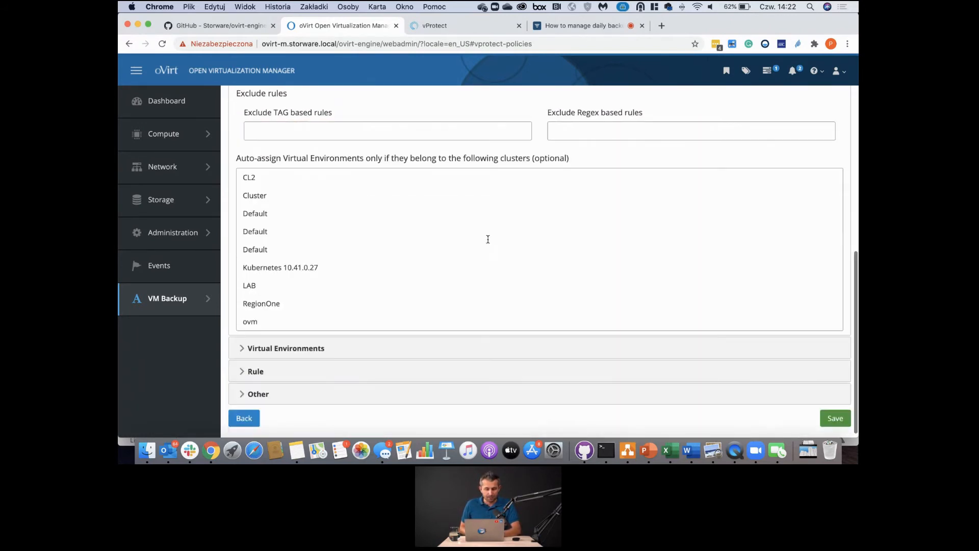
# - Expand Virtual Environments and Rule, revealing VDO Dedup/Compression FS01 and three schedules
pyautogui.click(247, 349)
pyautogui.scroll(1, 247, 357)
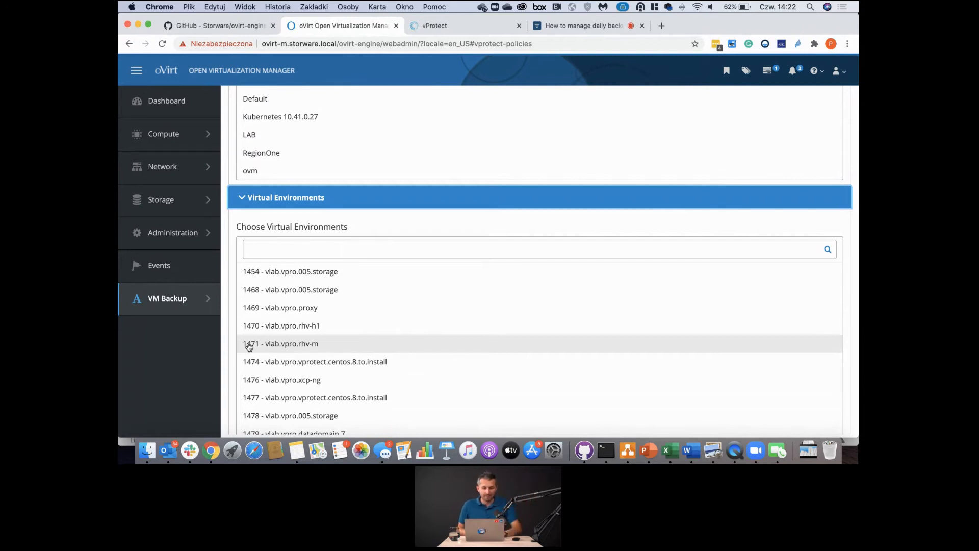
pyautogui.scroll(-10, 248, 346)
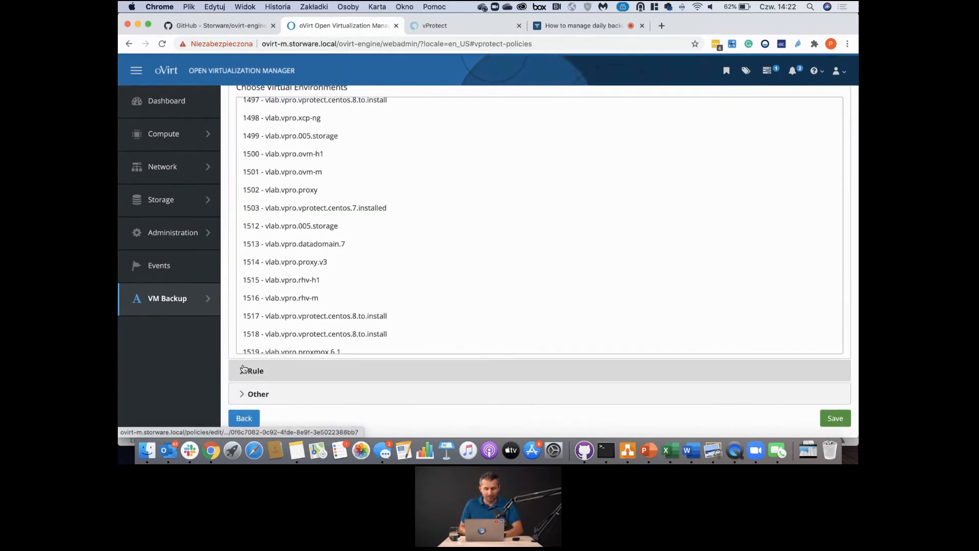
pyautogui.click(243, 370)
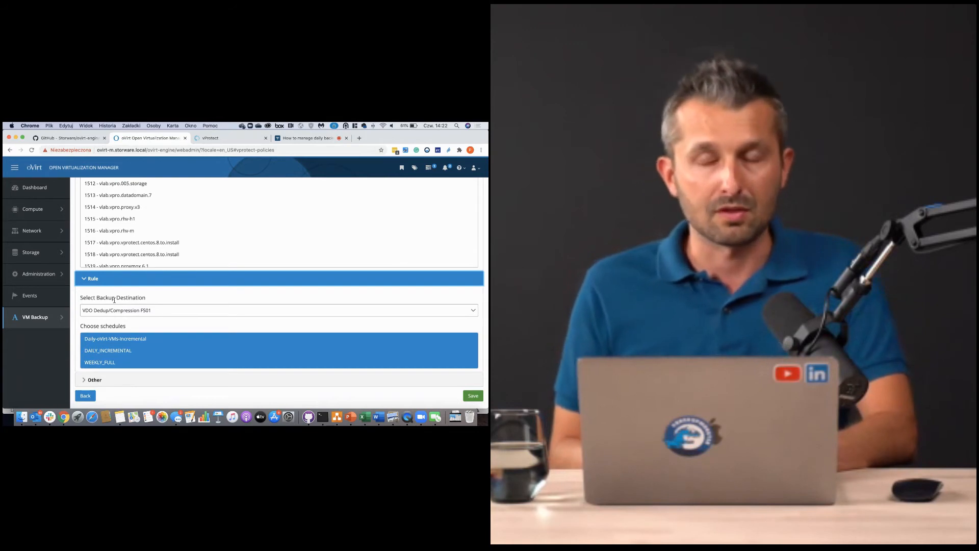
pyautogui.scroll(1, 102, 306)
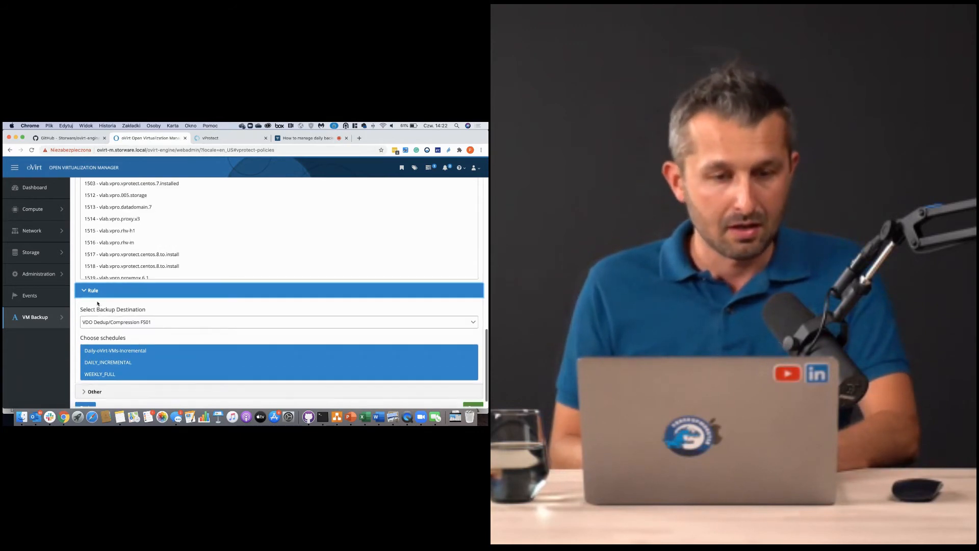
pyautogui.moveTo(20, 318)
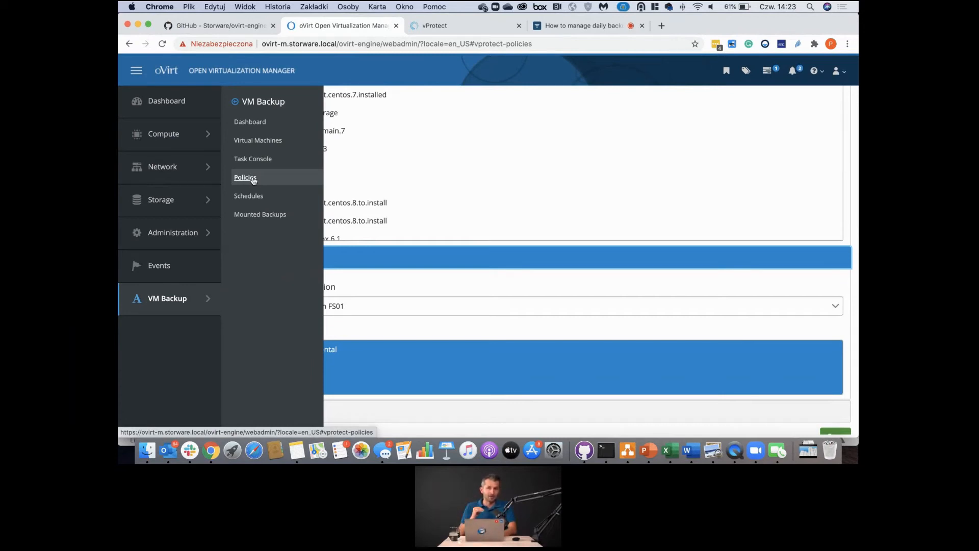
# - Open VM Backup Schedules and start a new schedule with its Name field focused
pyautogui.click(250, 197)
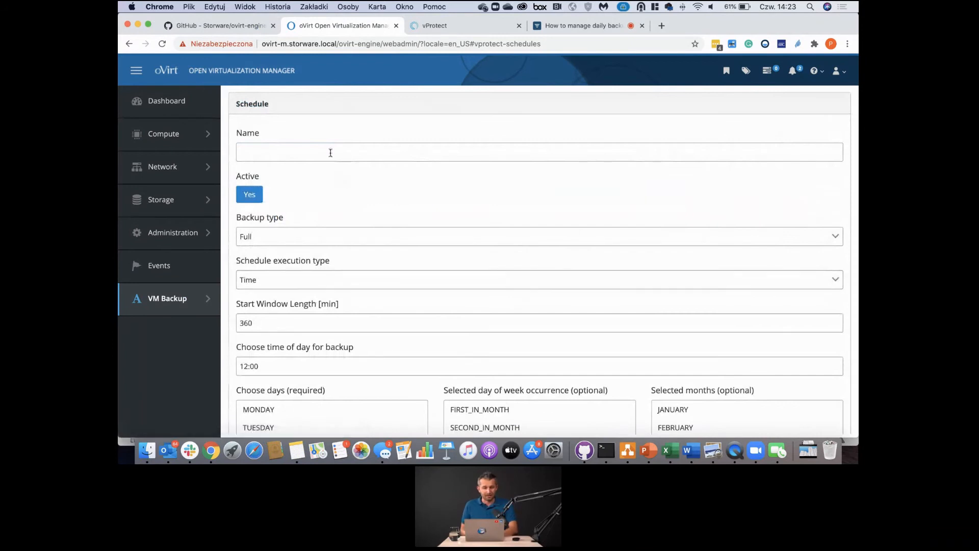
pyautogui.click(330, 153)
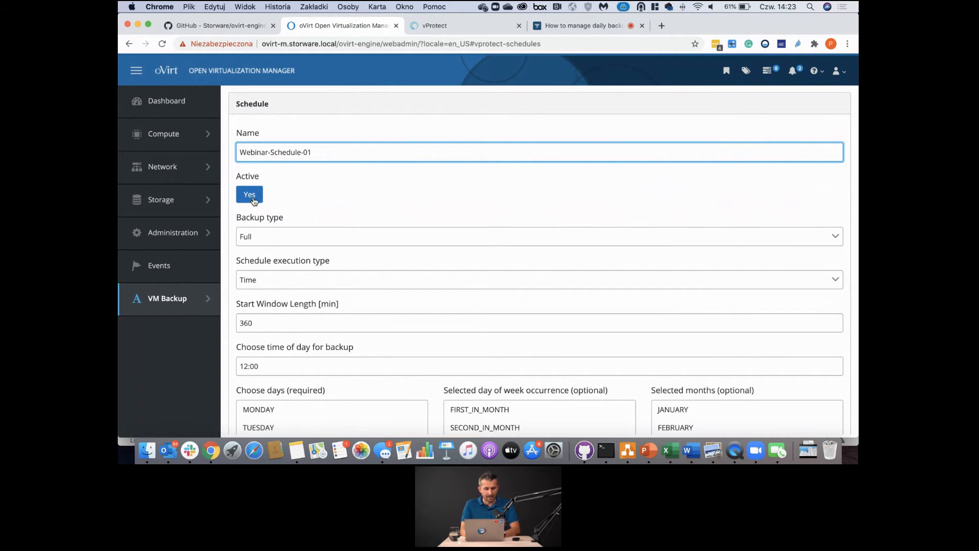
# - Make the schedule Incremental and time-based with a 360-minute start window
pyautogui.click(286, 240)
pyautogui.click(286, 271)
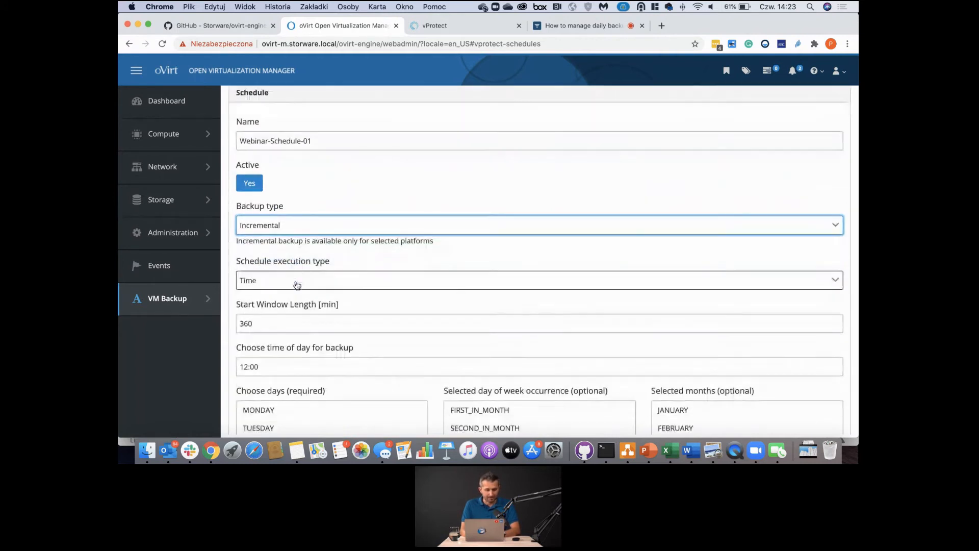
pyautogui.scroll(-1, 296, 285)
pyautogui.click(287, 258)
pyautogui.click(283, 288)
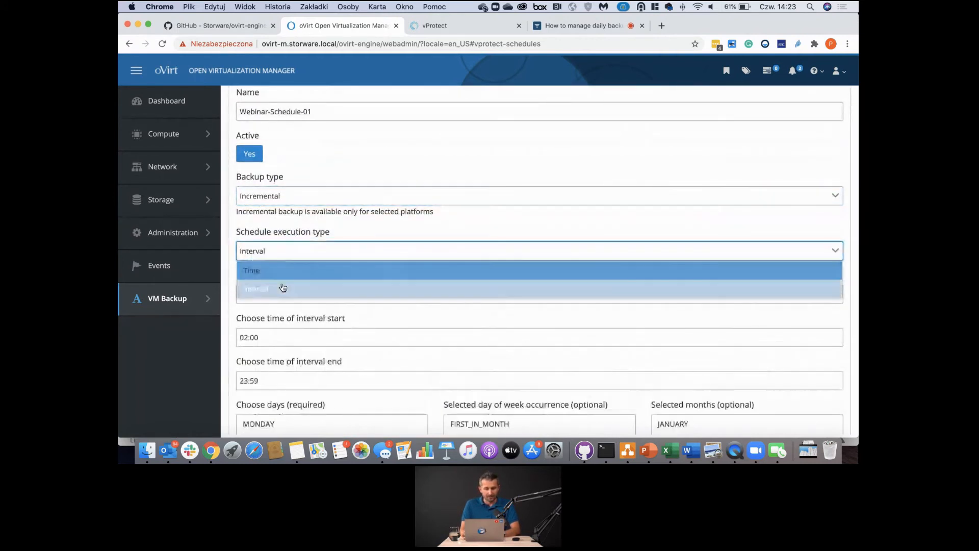
pyautogui.scroll(-1, 282, 278)
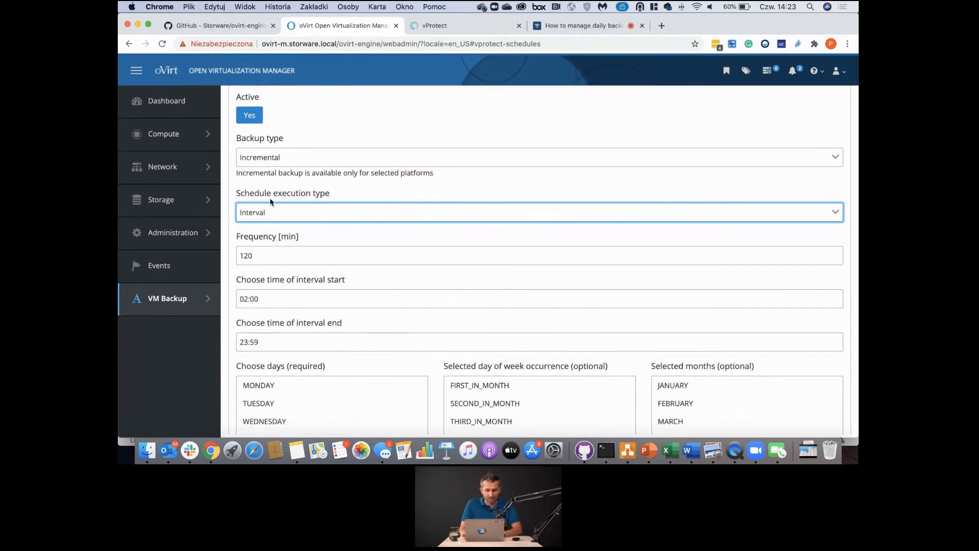
pyautogui.click(273, 212)
pyautogui.click(277, 228)
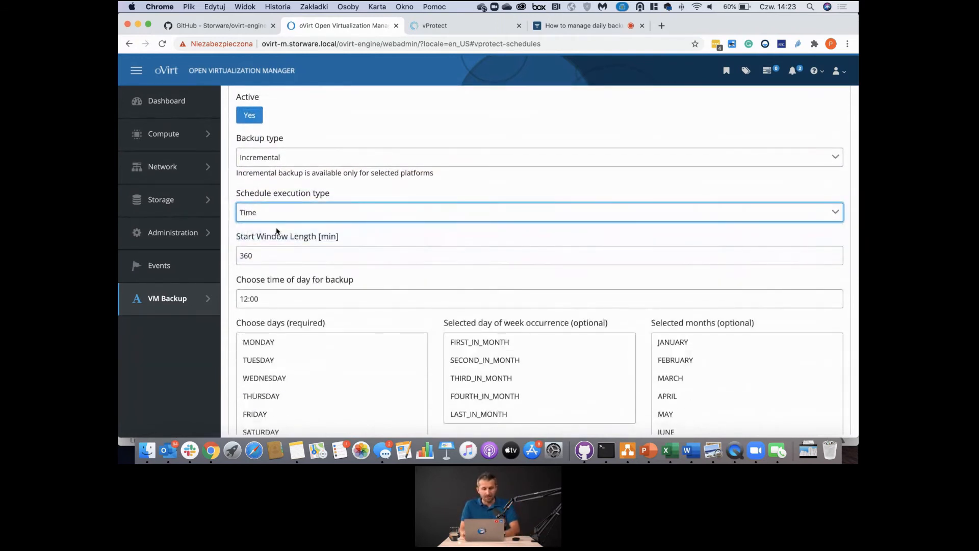
pyautogui.doubleClick(284, 255)
pyautogui.scroll(-4, 287, 222)
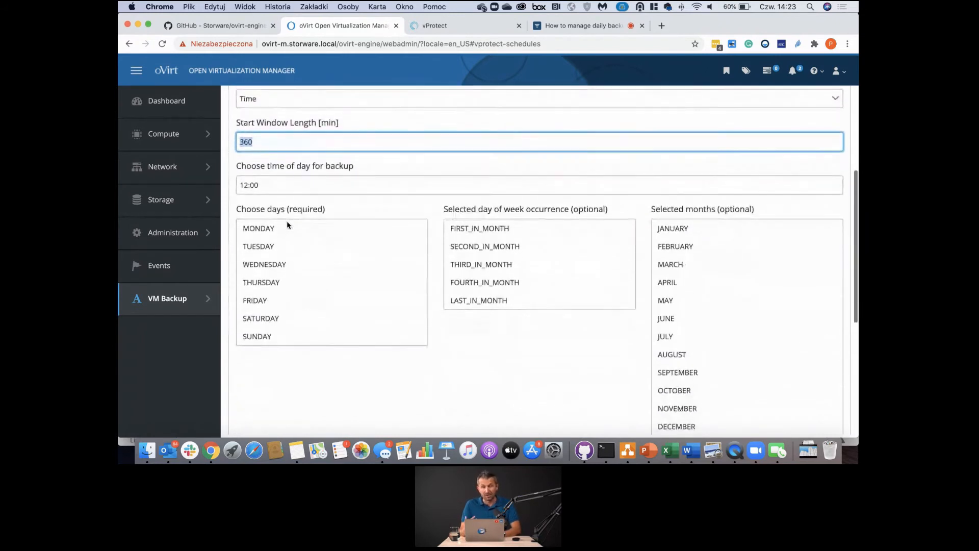
# - Select MONDAY through SATURDAY plus the LAST_IN_MONTH occurrence, then review the form
pyautogui.click(257, 228)
pyautogui.keyDown('super'); pyautogui.click(260, 246); pyautogui.keyUp('super')
pyautogui.keyDown('super'); pyautogui.click(270, 282); pyautogui.keyUp('super')
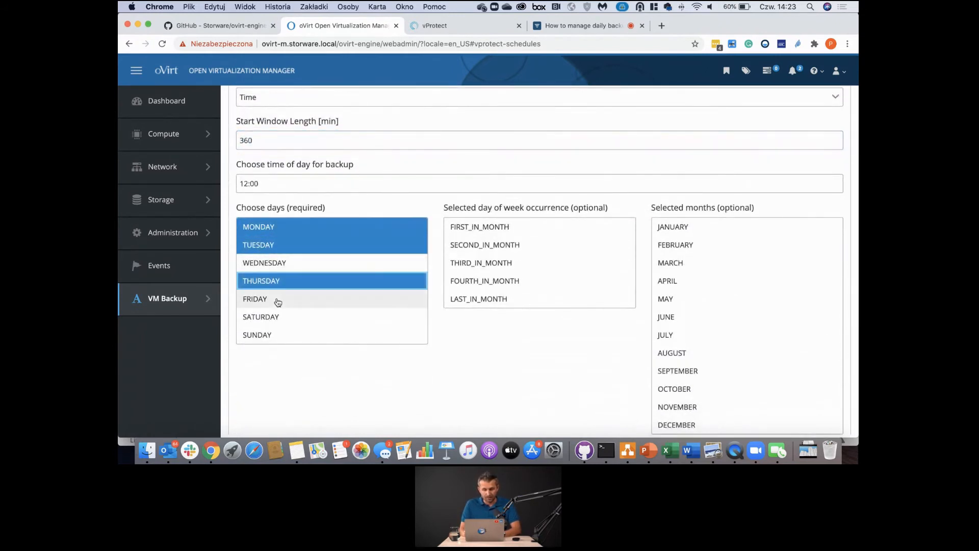
pyautogui.keyDown('super'); pyautogui.click(278, 301); pyautogui.keyUp('super')
pyautogui.keyDown('super'); pyautogui.click(273, 317); pyautogui.keyUp('super')
pyautogui.keyDown('super'); pyautogui.click(276, 263); pyautogui.keyUp('super')
pyautogui.click(627, 298)
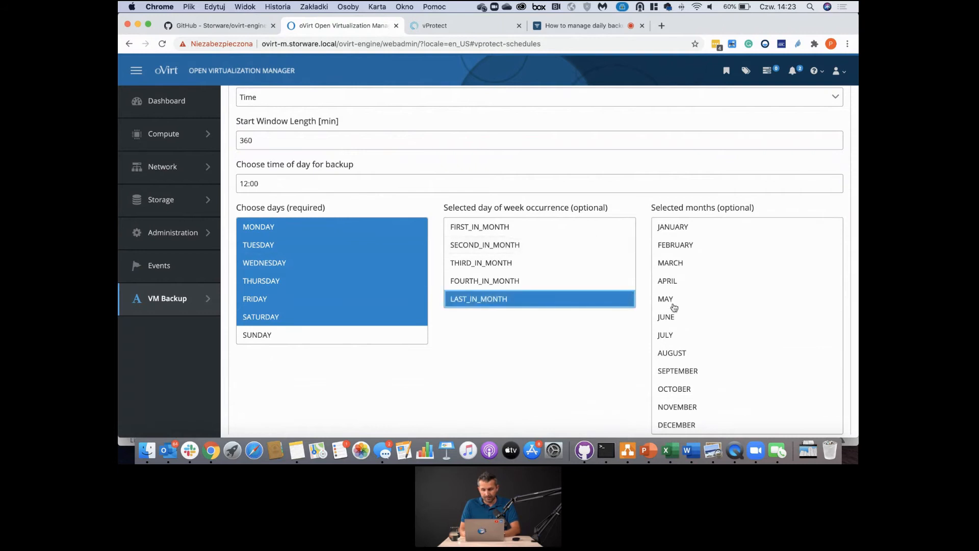
pyautogui.scroll(-3, 674, 307)
pyautogui.scroll(5, 627, 357)
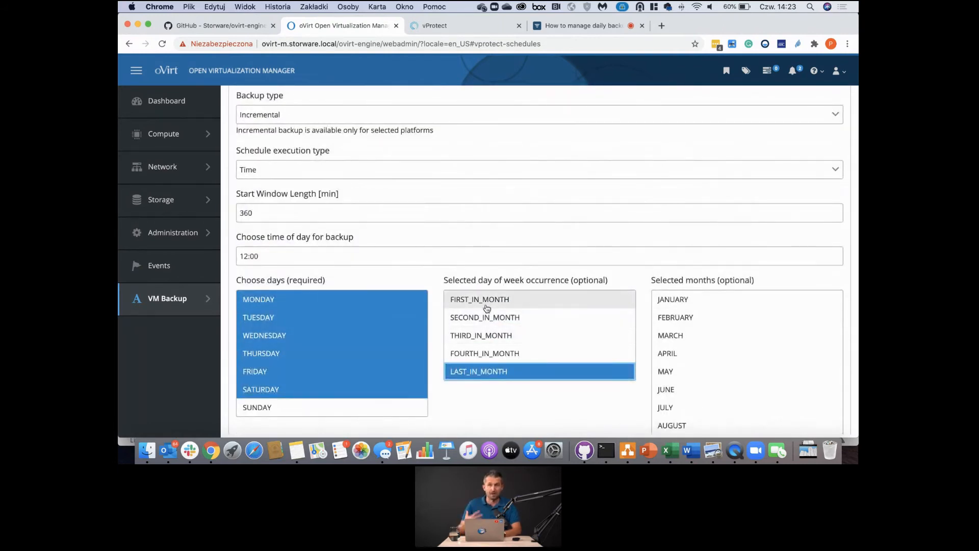
pyautogui.scroll(-6, 332, 315)
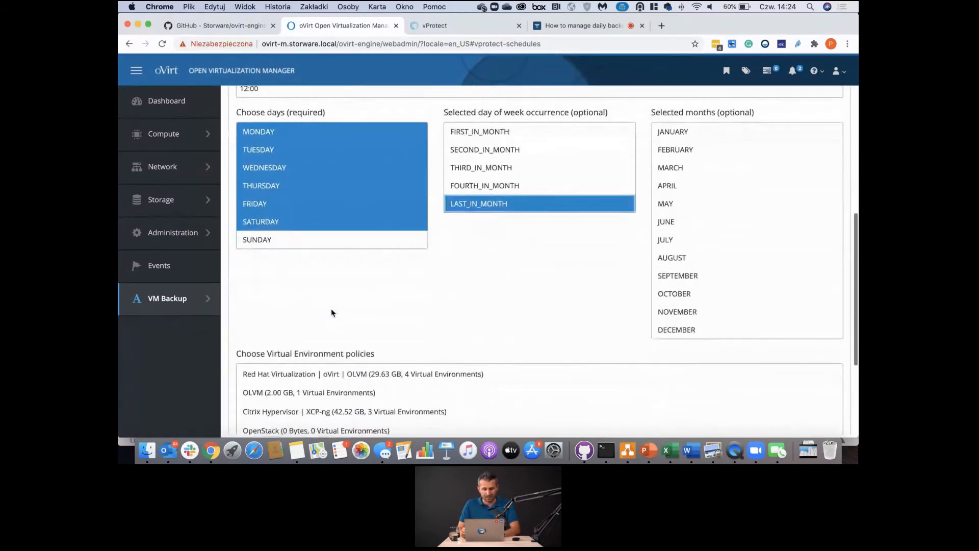
pyautogui.scroll(-1, 332, 313)
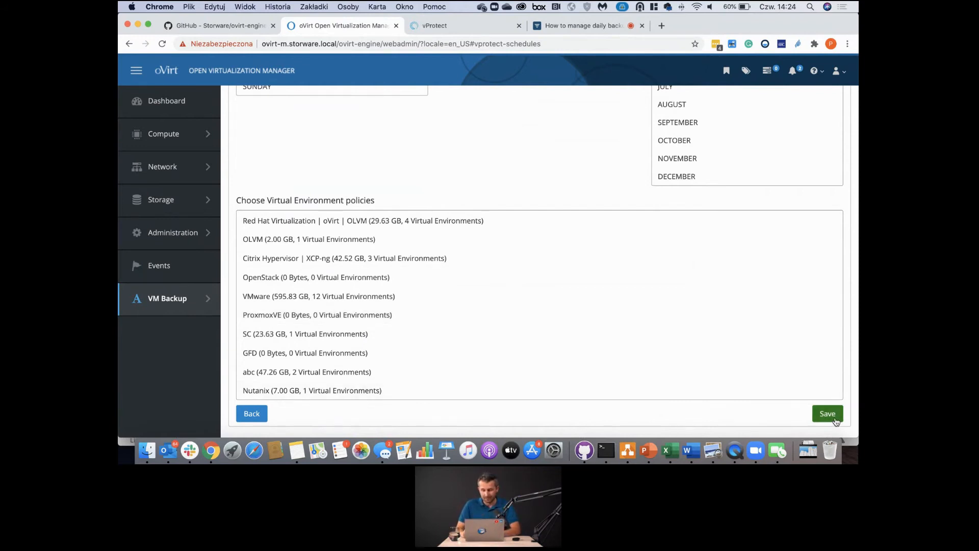
# - Discard the schedule form and go to the protected Virtual Machines list
pyautogui.click(265, 421)
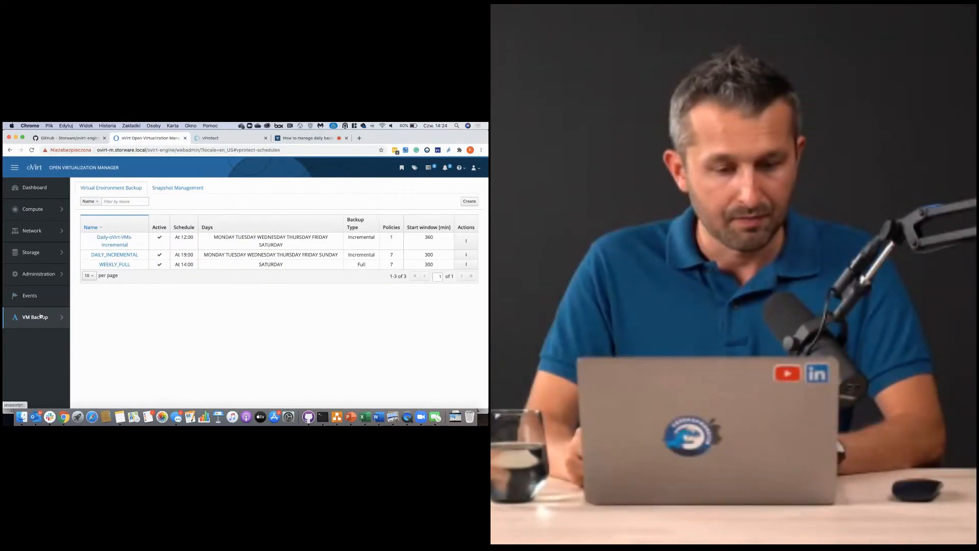
pyautogui.moveTo(40, 316)
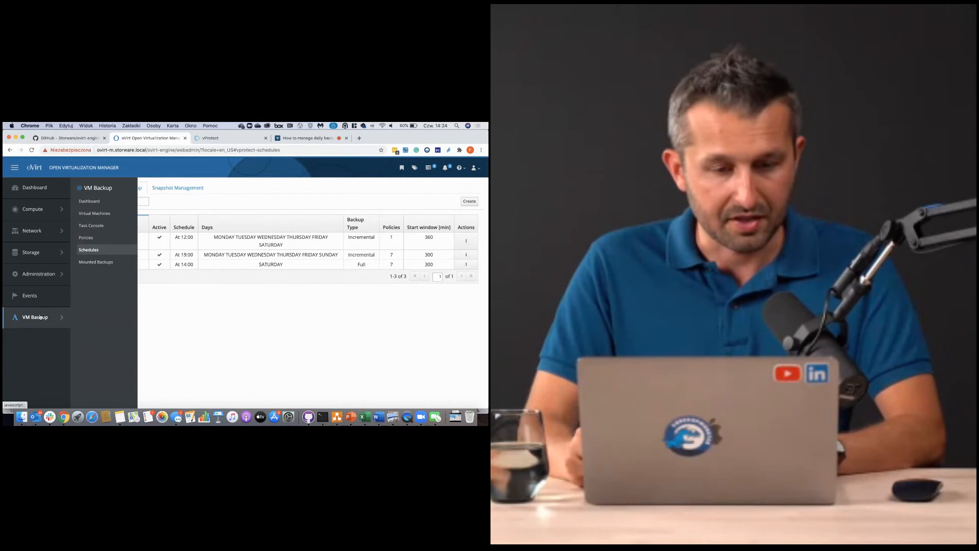
pyautogui.click(88, 214)
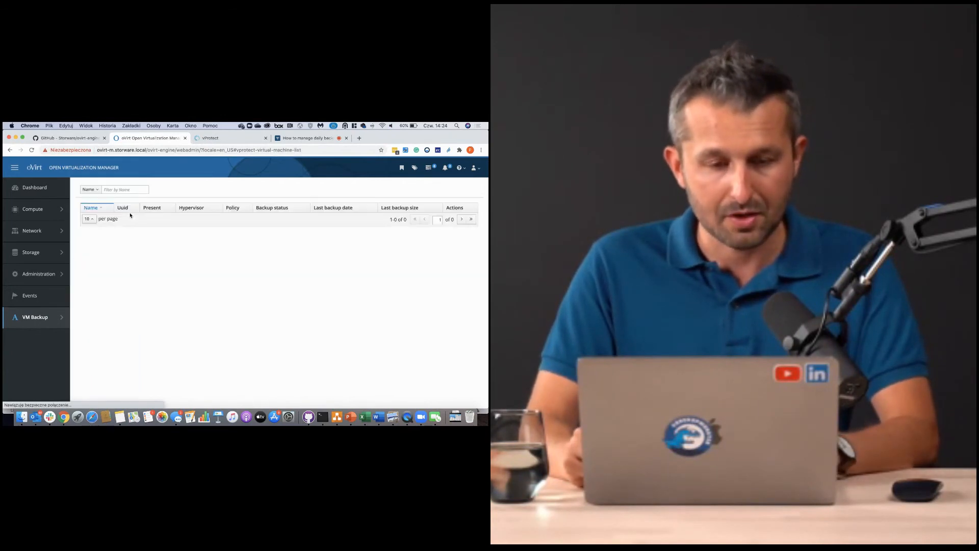
pyautogui.click(120, 189)
pyautogui.write('20')
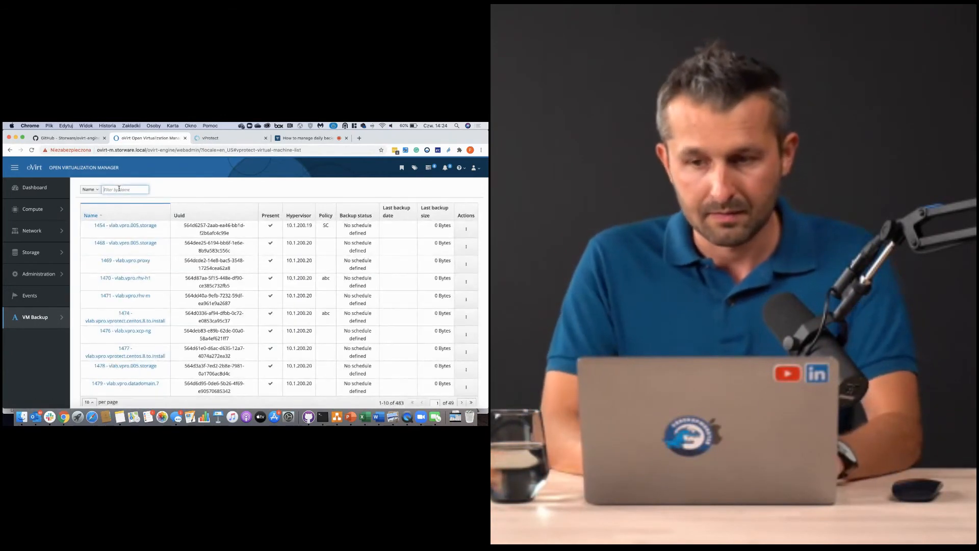
pyautogui.write('06')
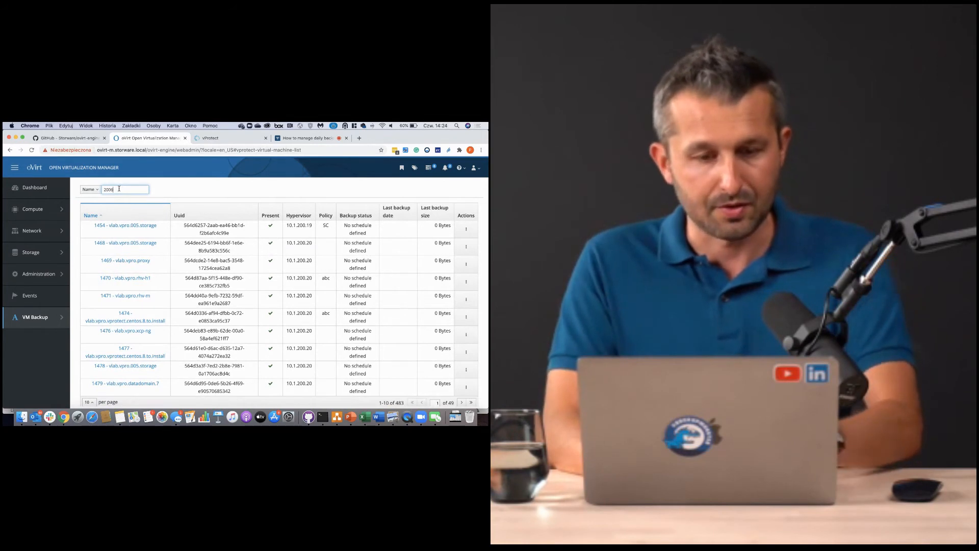
pyautogui.press('Return')
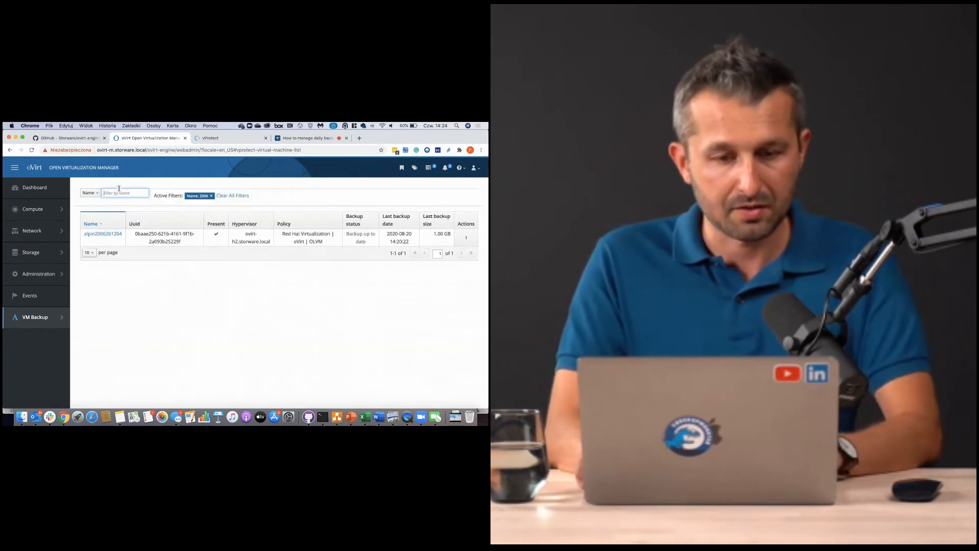
pyautogui.click(468, 238)
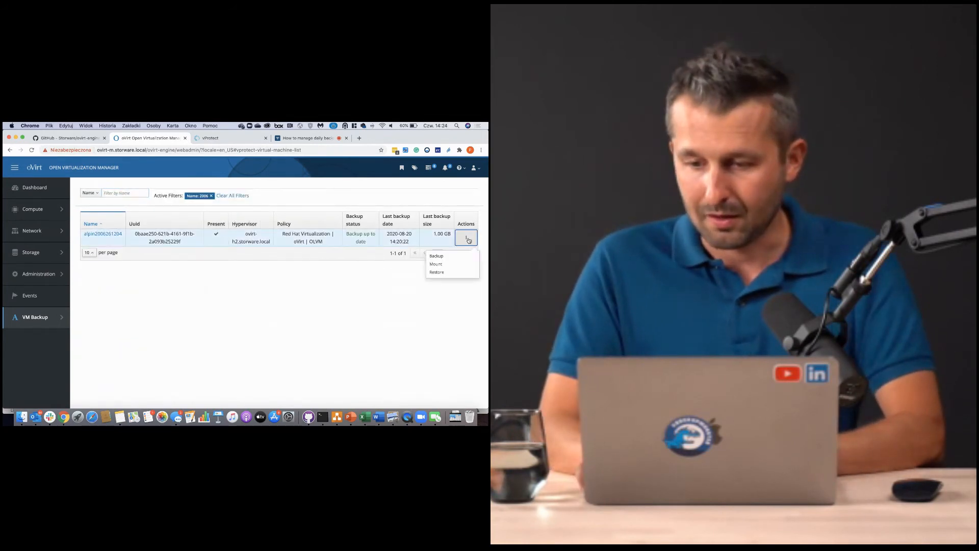
# - Start a VM restore and select the 20.08.2020 13:58:02 full backup
pyautogui.click(447, 272)
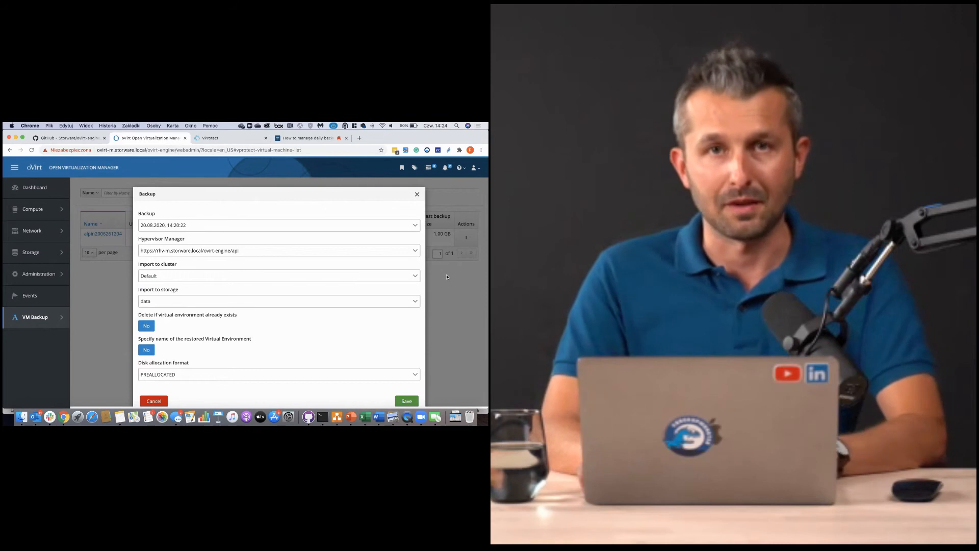
pyautogui.click(258, 226)
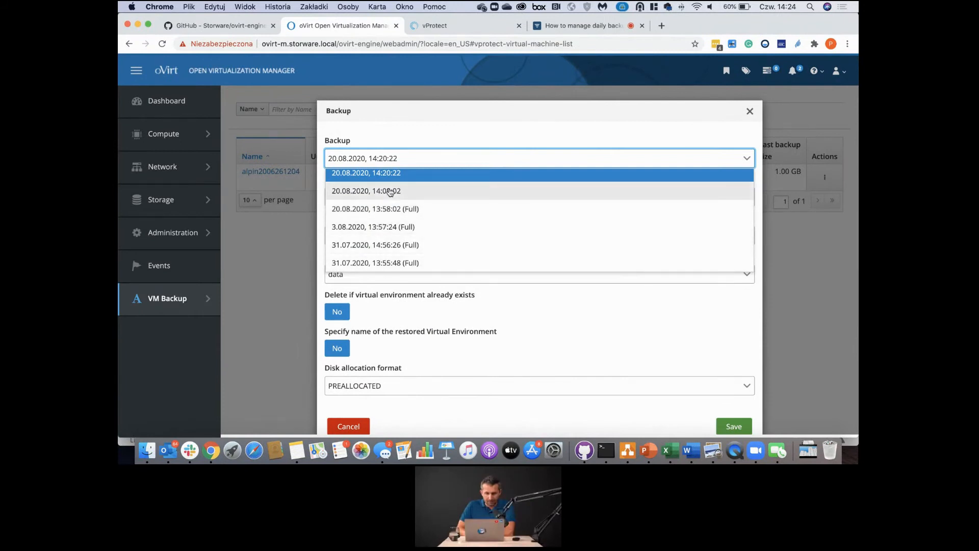
pyautogui.scroll(1, 390, 204)
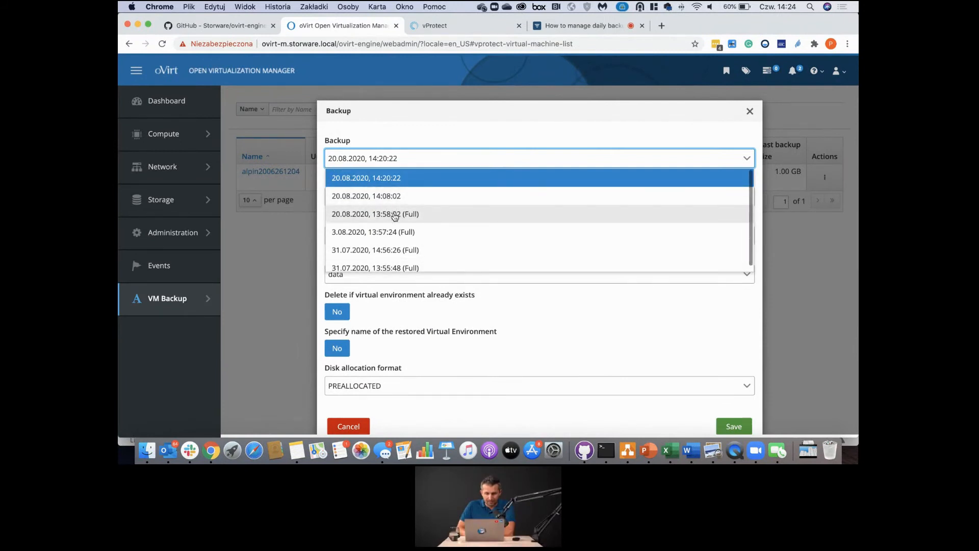
pyautogui.click(395, 215)
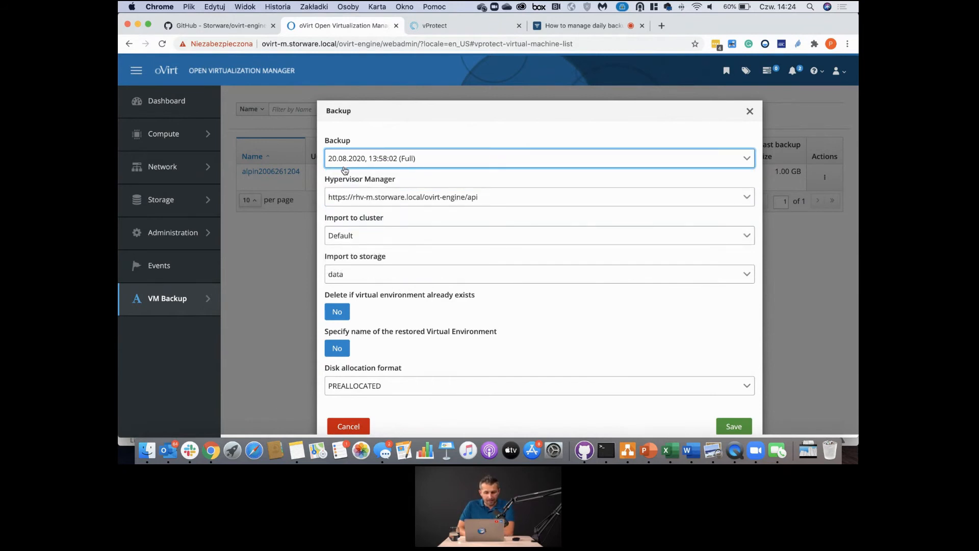
pyautogui.click(335, 197)
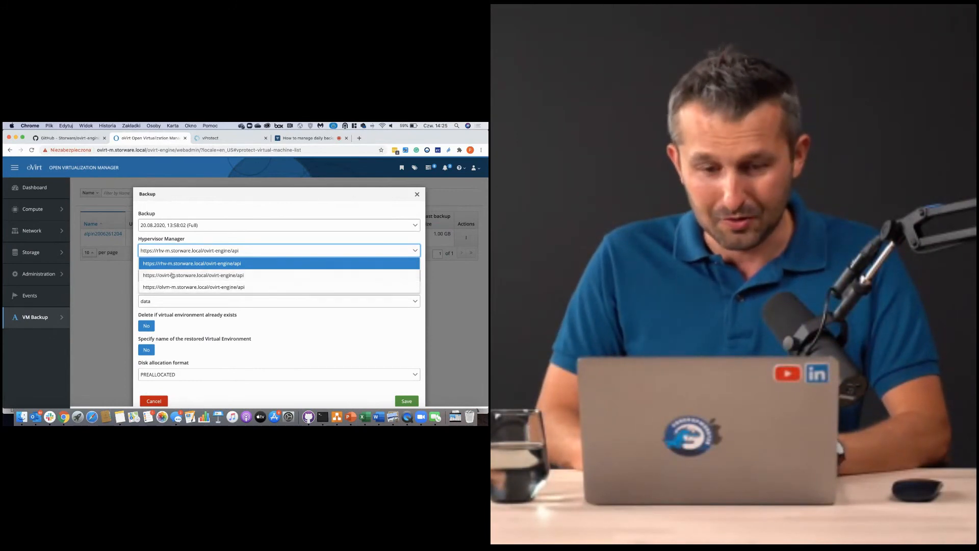
pyautogui.click(163, 275)
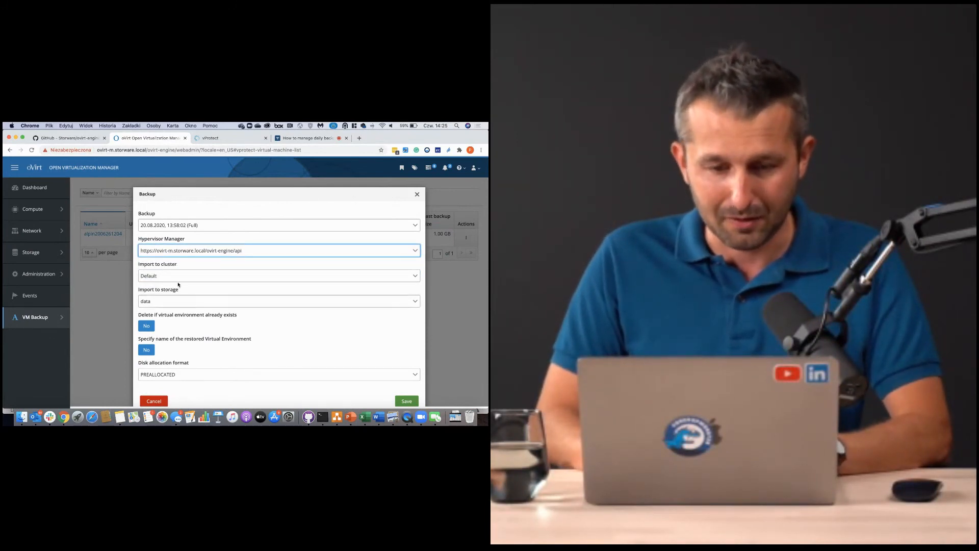
pyautogui.scroll(-1, 176, 257)
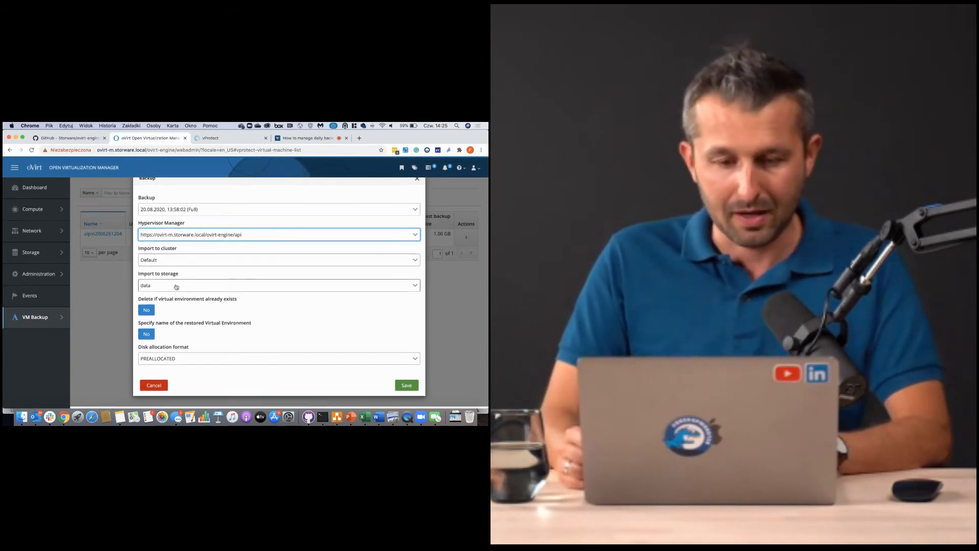
# - Restore to storage 'data' as Webinar_Restore_Aplin_2006 with PREALLOCATED disks and save
pyautogui.click(176, 285)
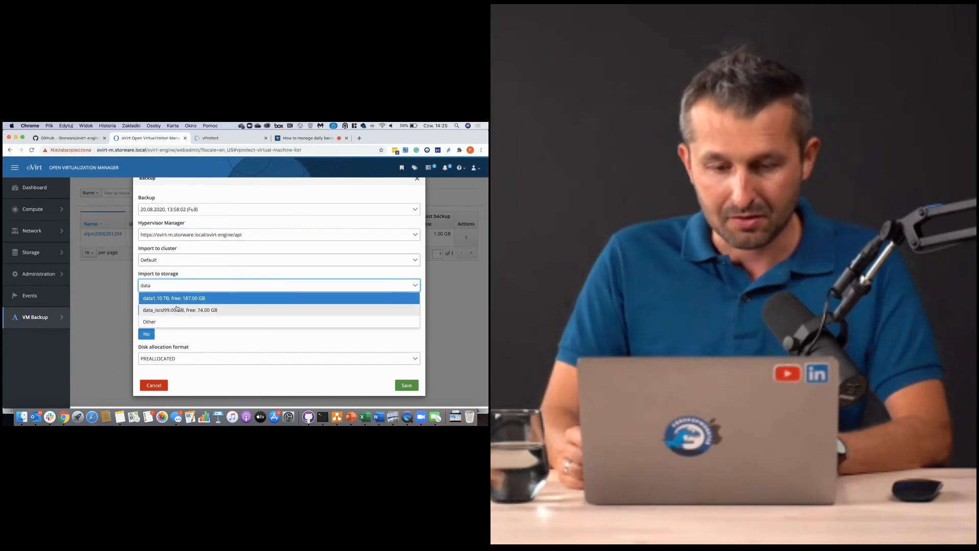
pyautogui.click(173, 300)
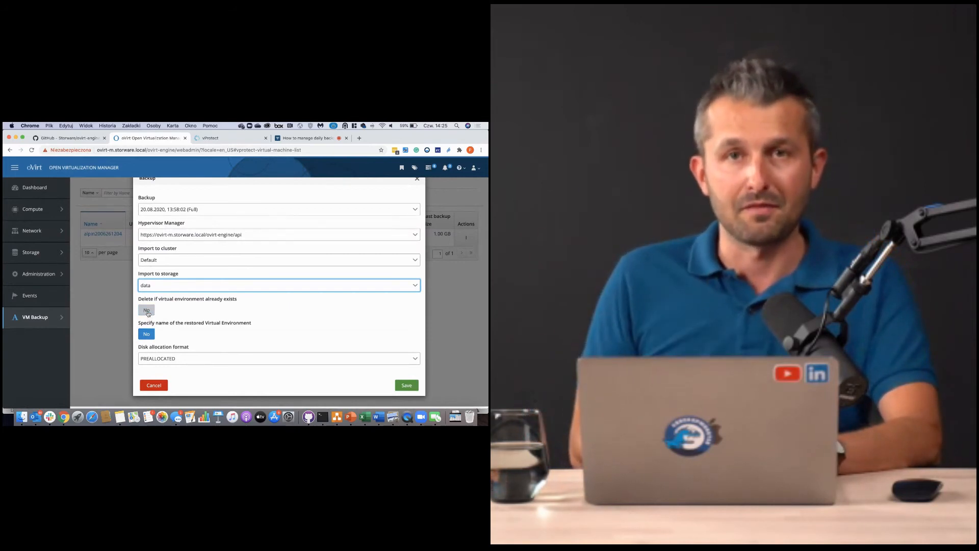
pyautogui.click(147, 334)
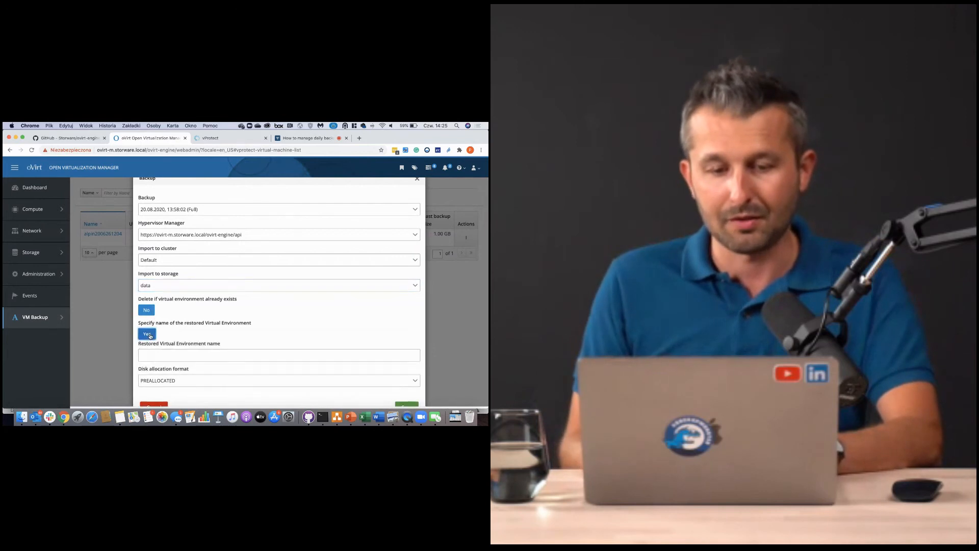
pyautogui.click(155, 354)
pyautogui.write('W')
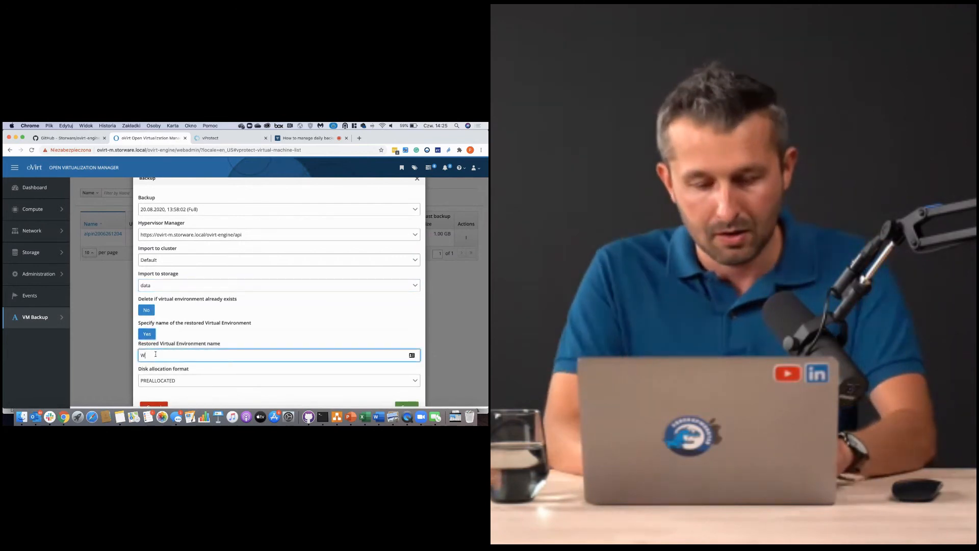
pyautogui.write('ebinar')
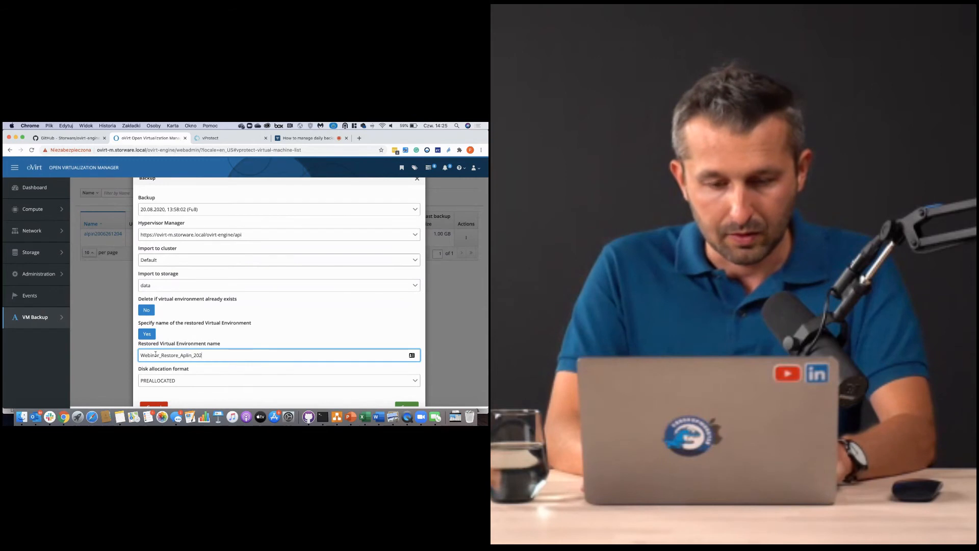
pyautogui.write('_Restore_Aplin_2006')
pyautogui.scroll(-1, 156, 354)
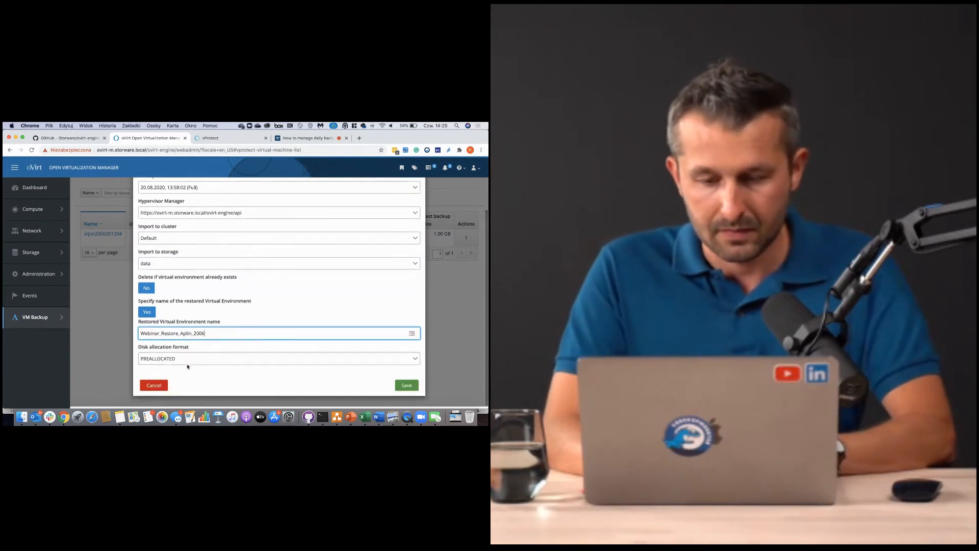
pyautogui.click(172, 359)
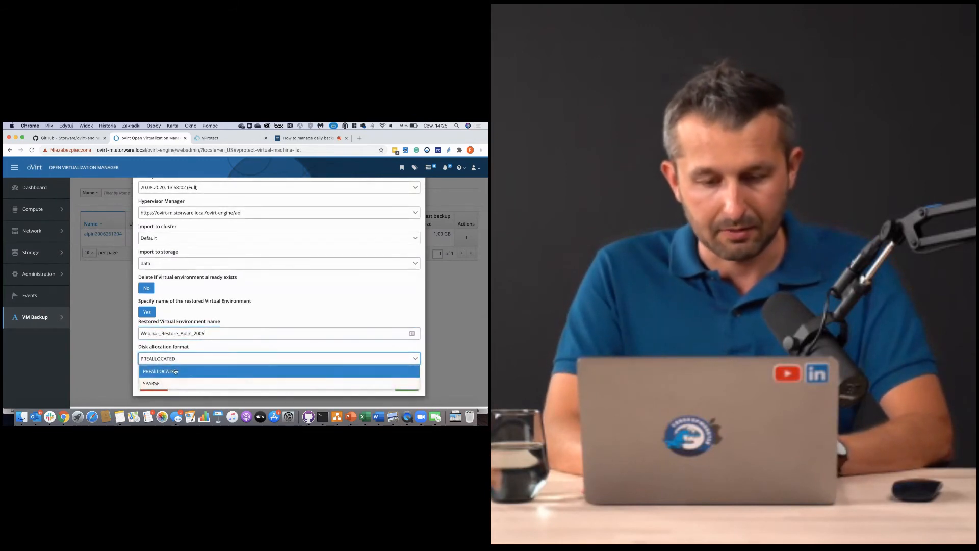
pyautogui.click(176, 372)
pyautogui.click(410, 386)
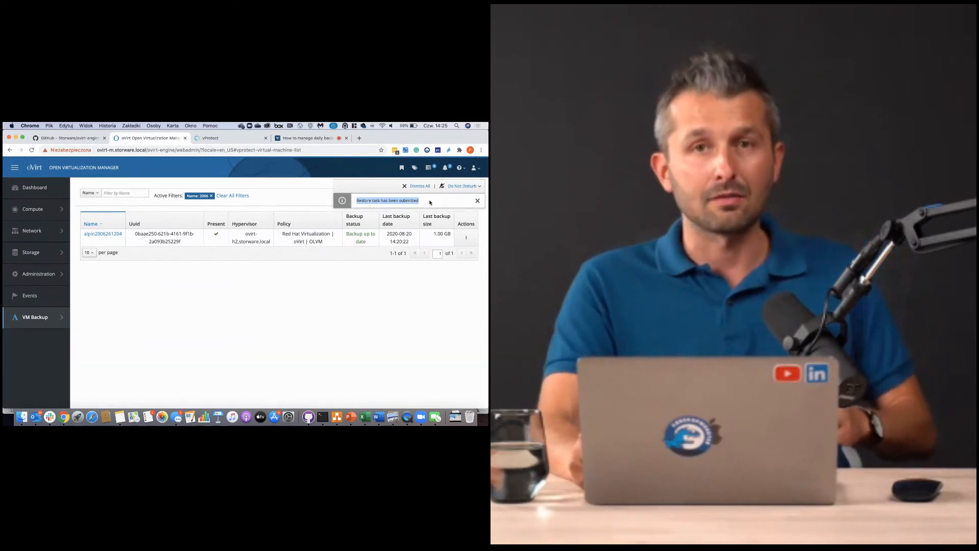
# - Clear the 2006 name filter and view the VM Backup Task Console's restore and import tasks
pyautogui.click(211, 196)
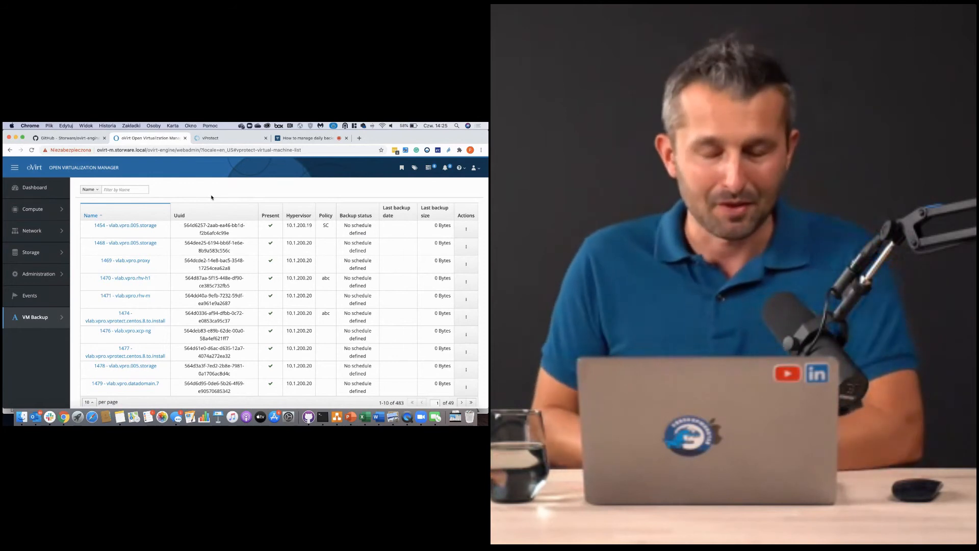
pyautogui.moveTo(21, 326)
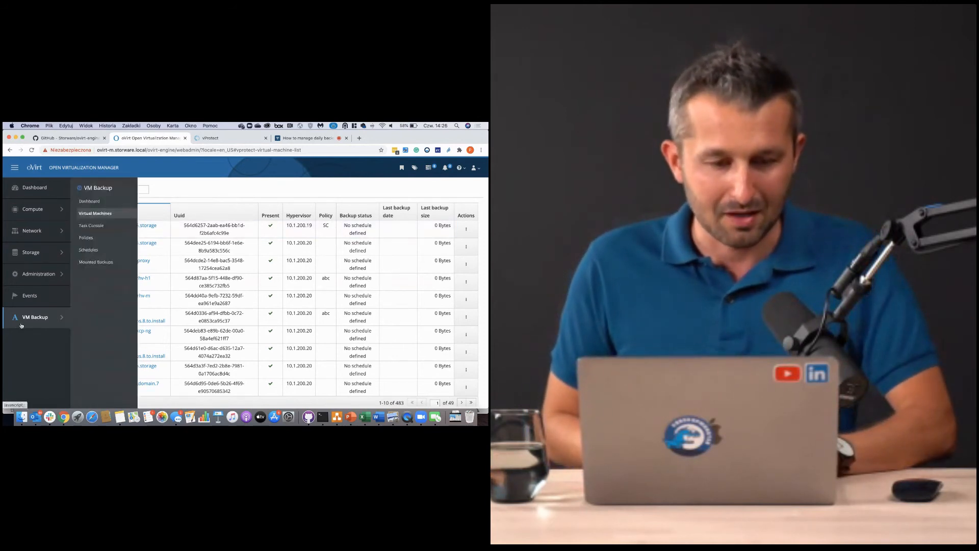
pyautogui.click(91, 225)
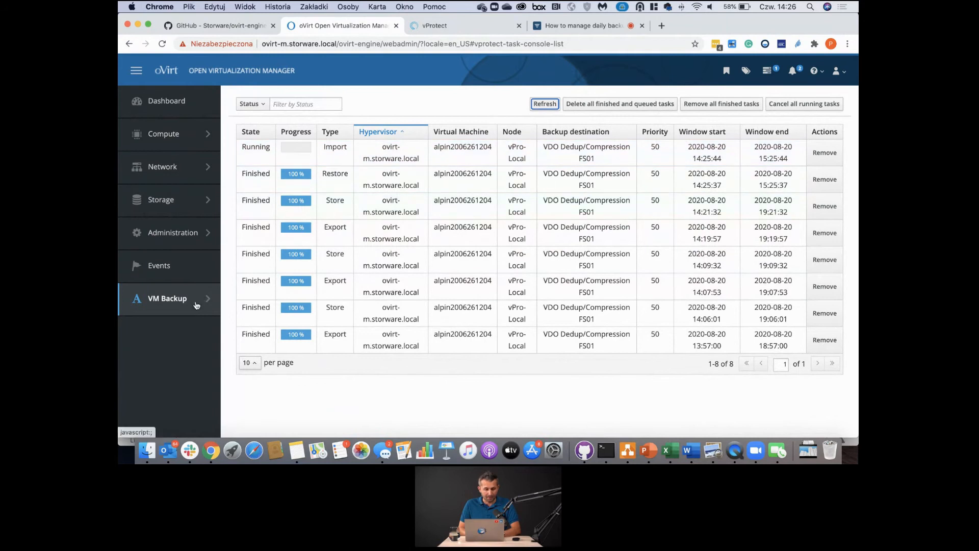
# - Show VM Backup's Mounted Backups page with its three mounted backups
pyautogui.moveTo(187, 307)
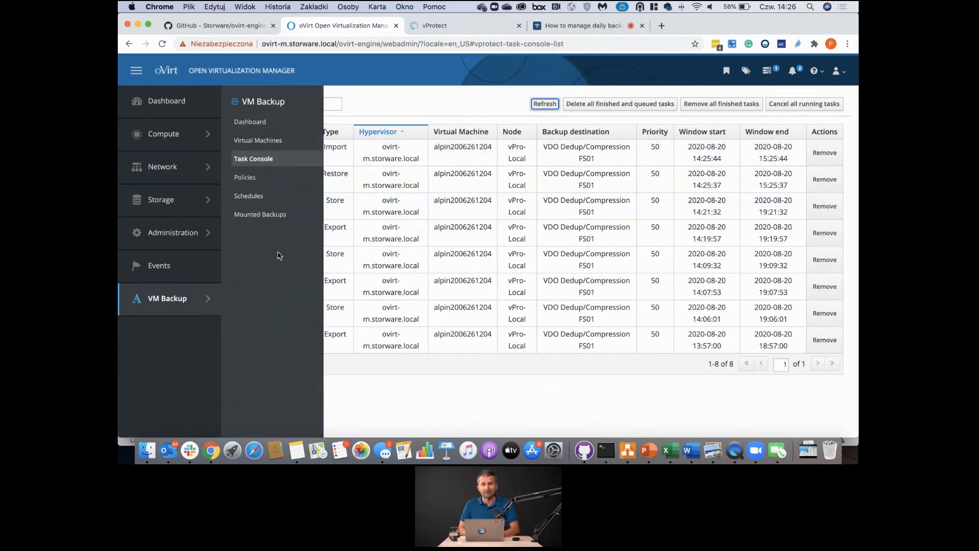
pyautogui.click(284, 215)
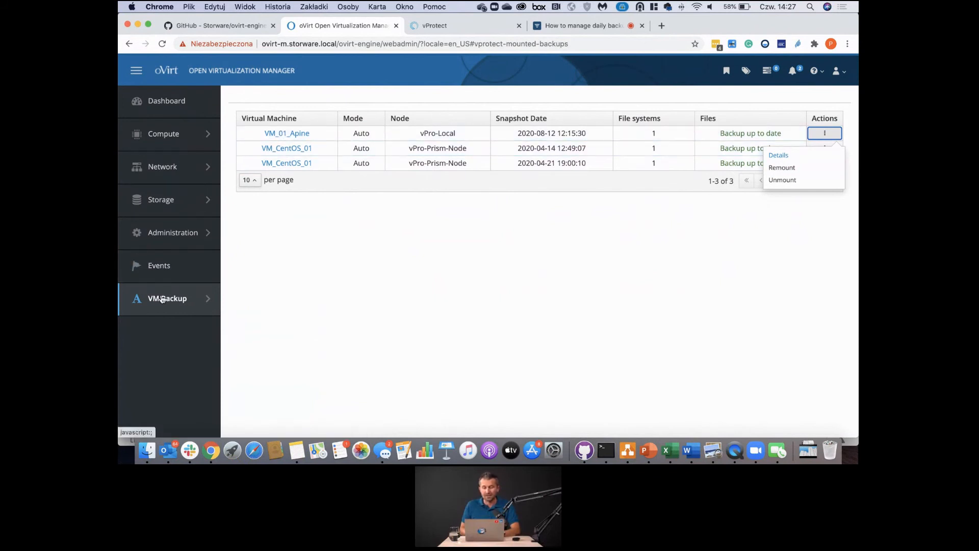
pyautogui.moveTo(162, 299)
pyautogui.click(264, 146)
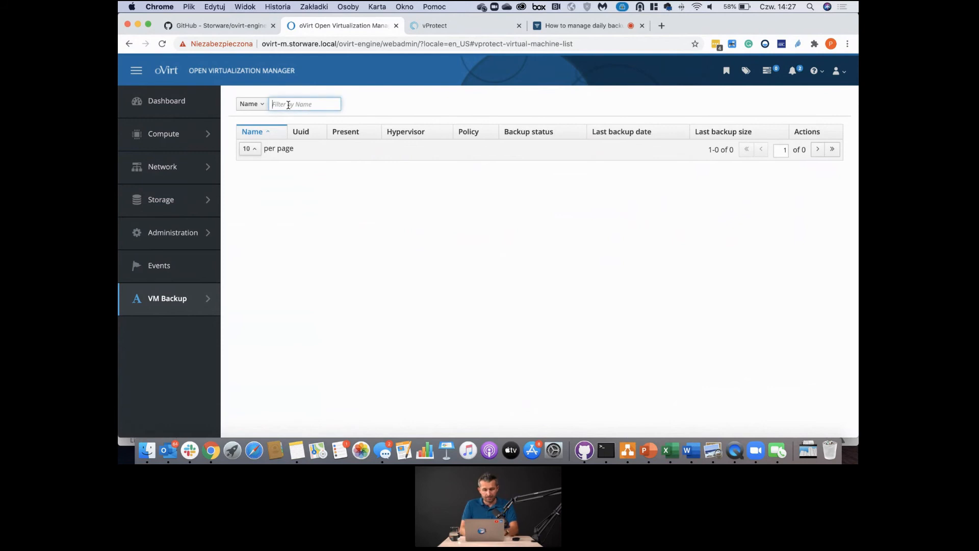
pyautogui.write('2006')
pyautogui.press('Return')
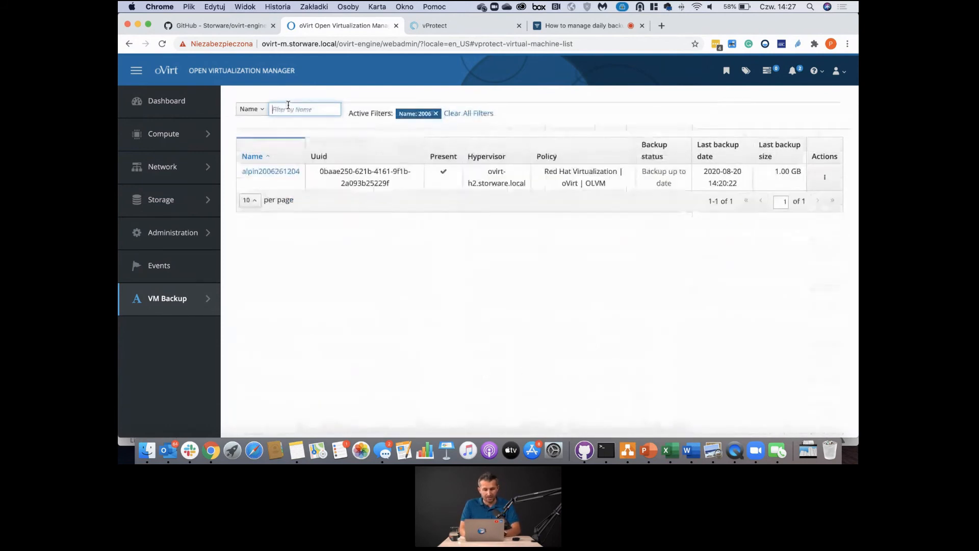
pyautogui.click(815, 180)
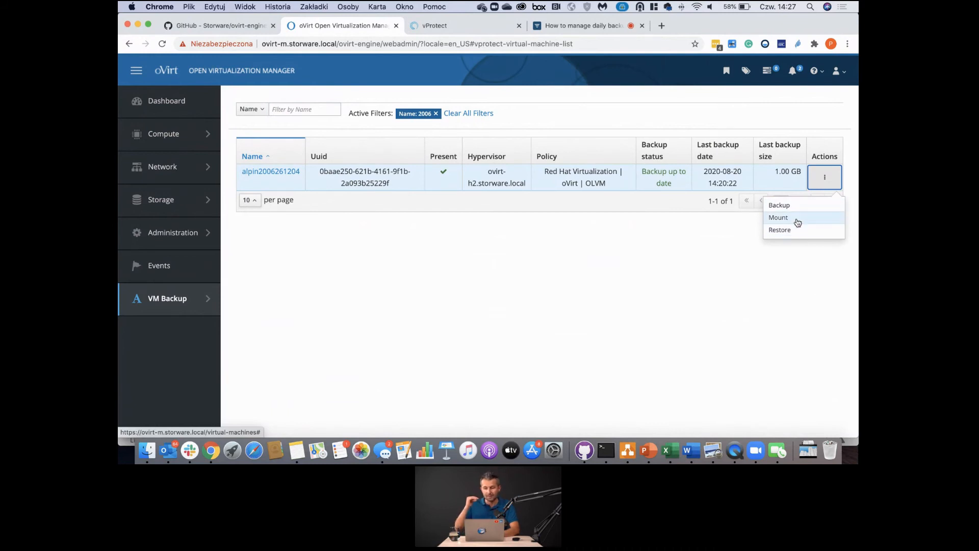
pyautogui.click(795, 219)
pyautogui.click(365, 153)
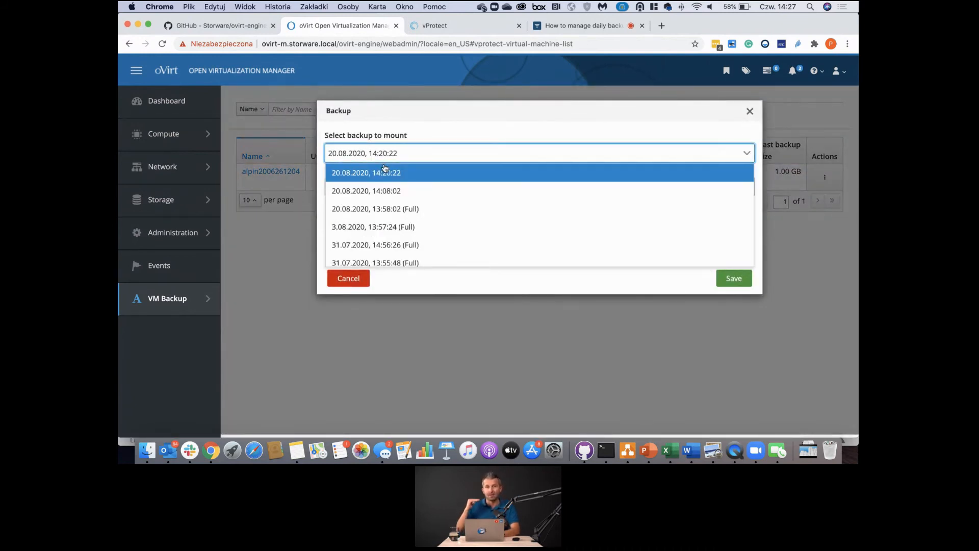
pyautogui.click(381, 191)
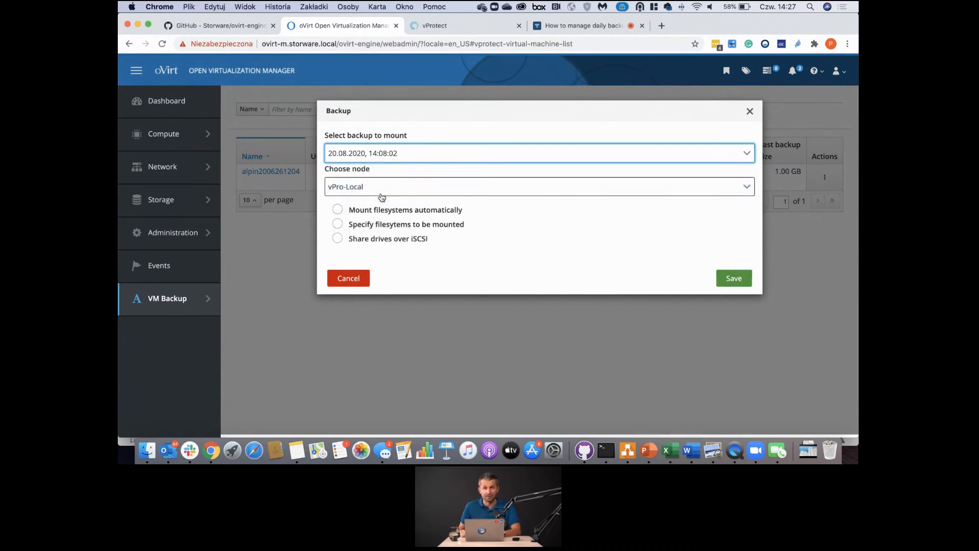
pyautogui.click(350, 187)
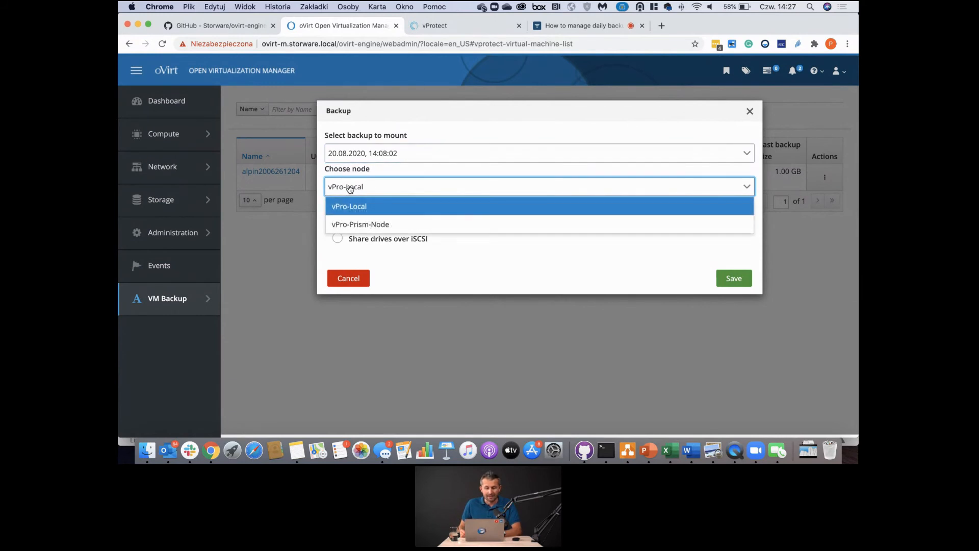
pyautogui.click(373, 189)
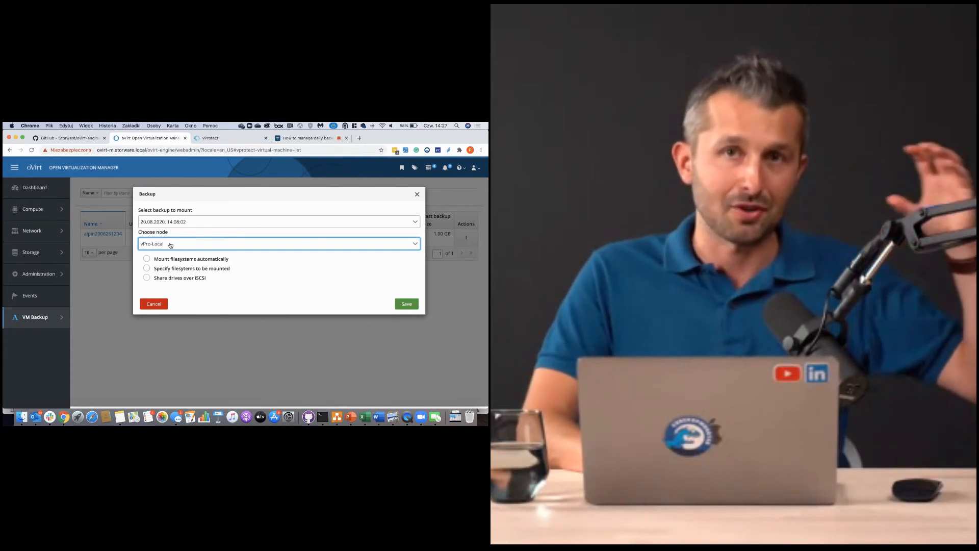
# - Switch the mount mode to specifying filesystems individually, listing /dev/sda3
pyautogui.click(147, 259)
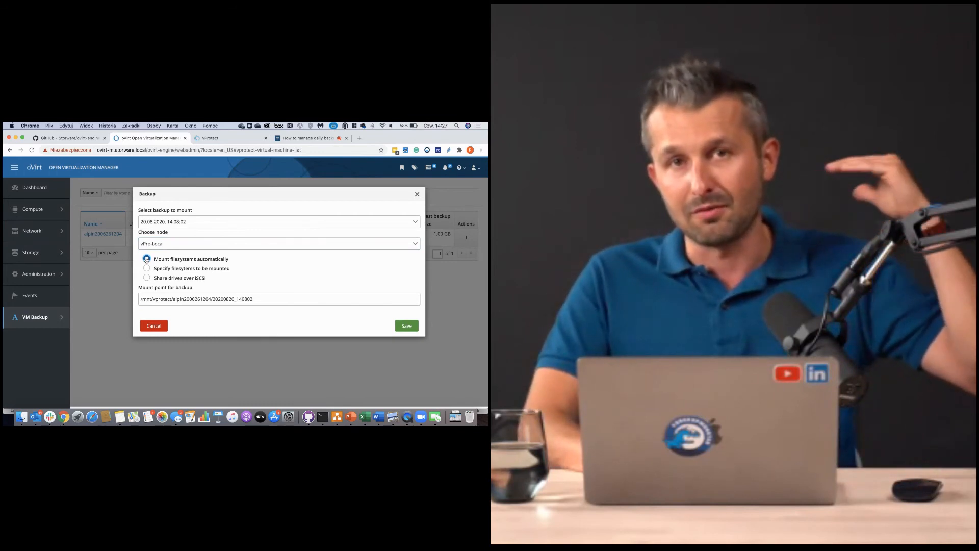
pyautogui.moveTo(164, 299); pyautogui.dragTo(337, 297)
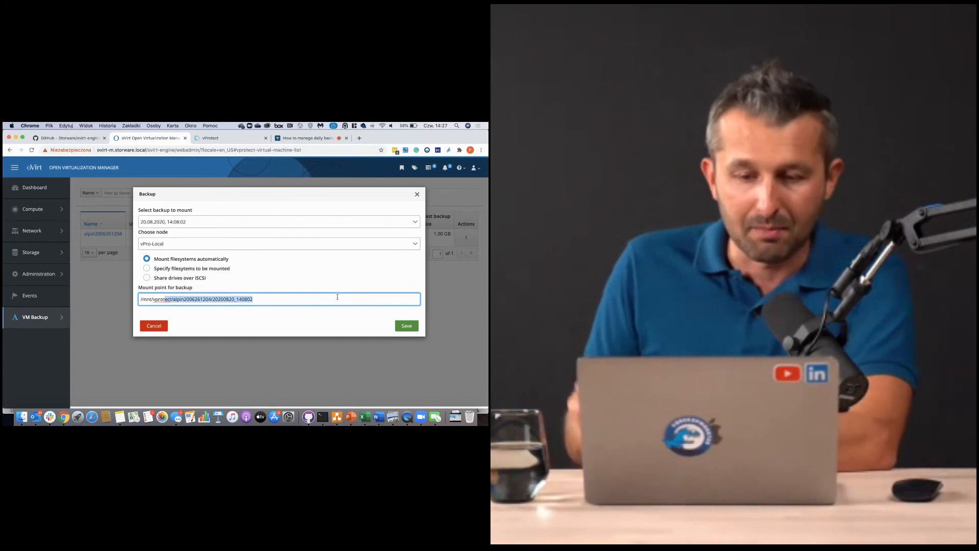
pyautogui.click(311, 297)
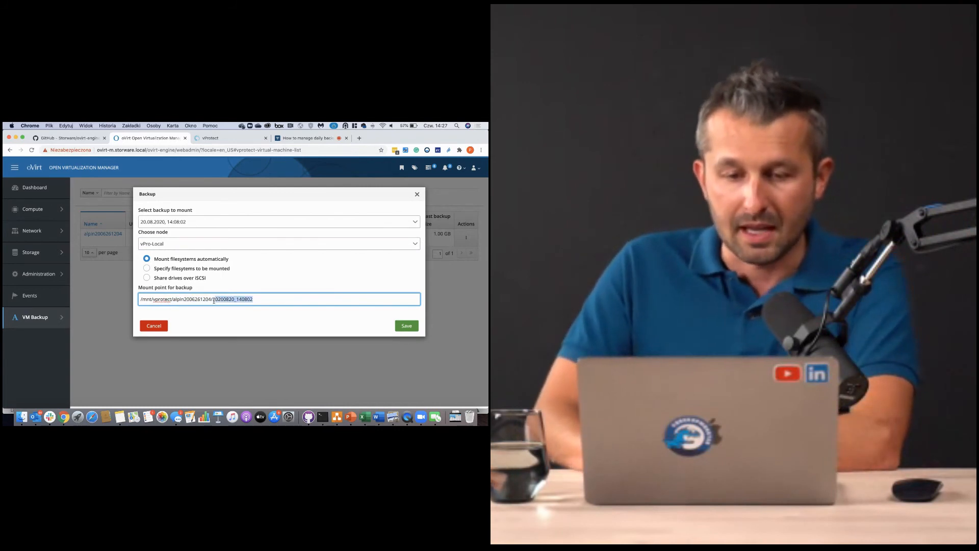
pyautogui.click(146, 271)
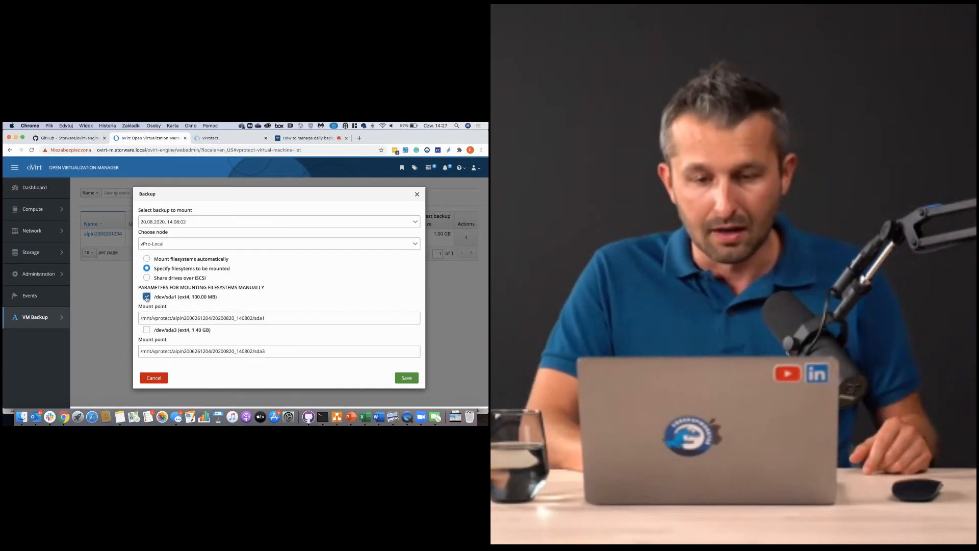
# - Untick /dev/sda3, try the iSCSI sharing option, then cancel the mount dialog
pyautogui.click(146, 330)
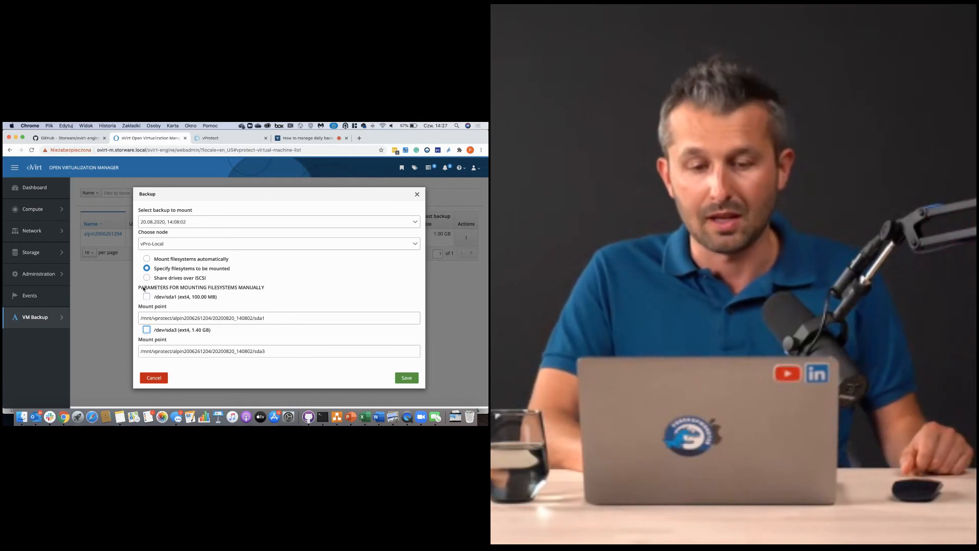
pyautogui.click(146, 279)
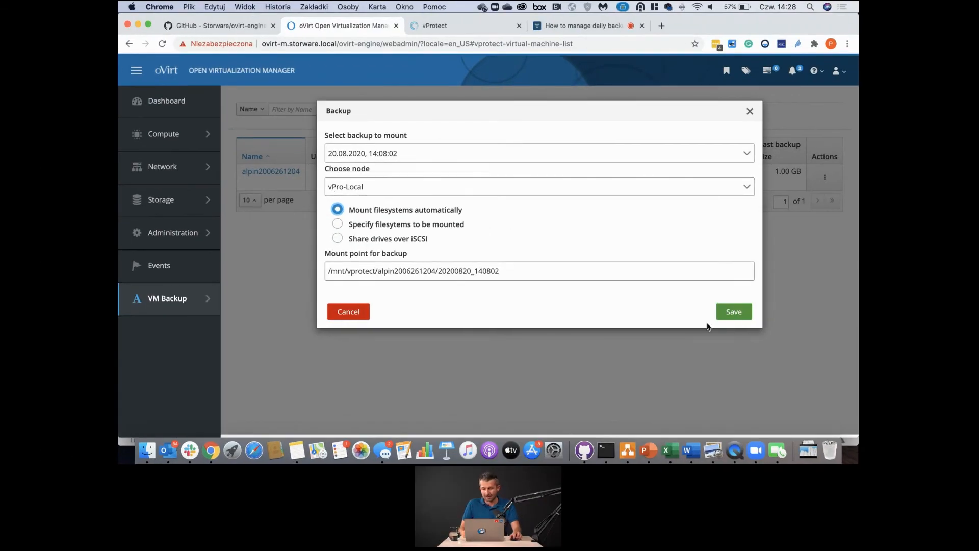
pyautogui.click(343, 311)
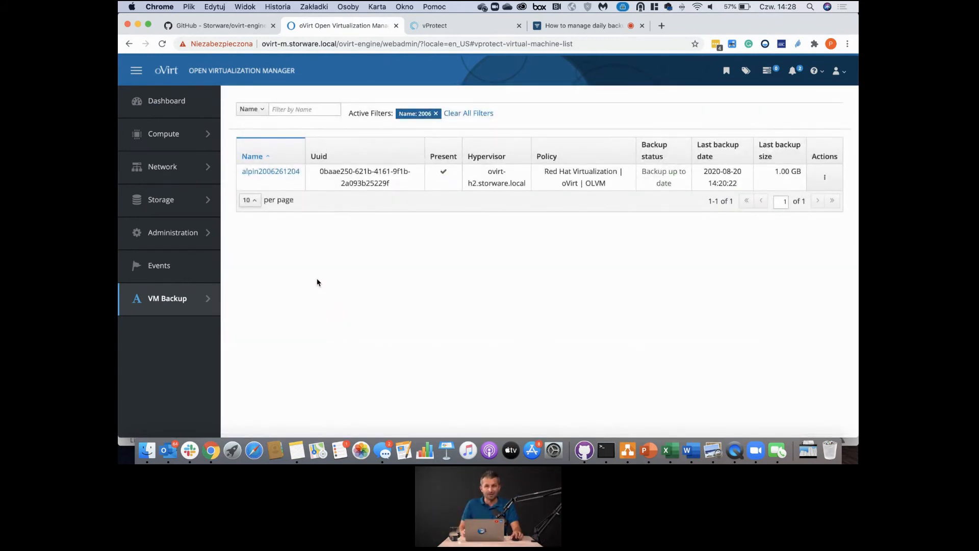
# - Go to Mounted Backups and view the VM_01_Apine mounted backup's details
pyautogui.moveTo(165, 311)
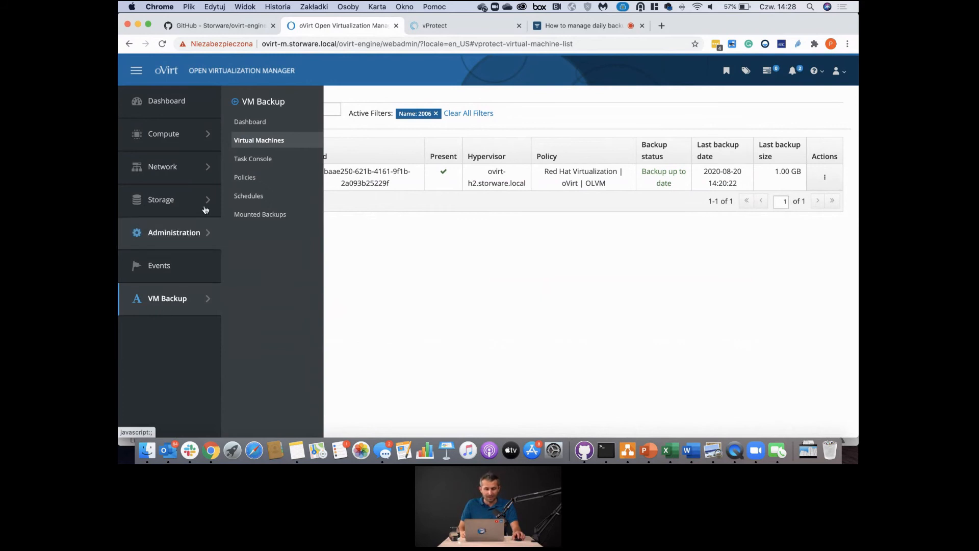
pyautogui.click(252, 218)
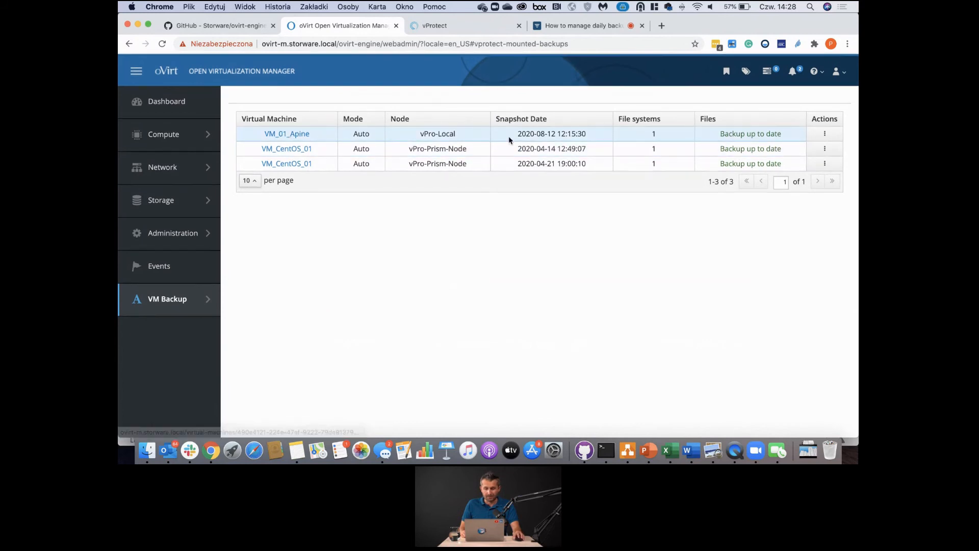
pyautogui.click(832, 134)
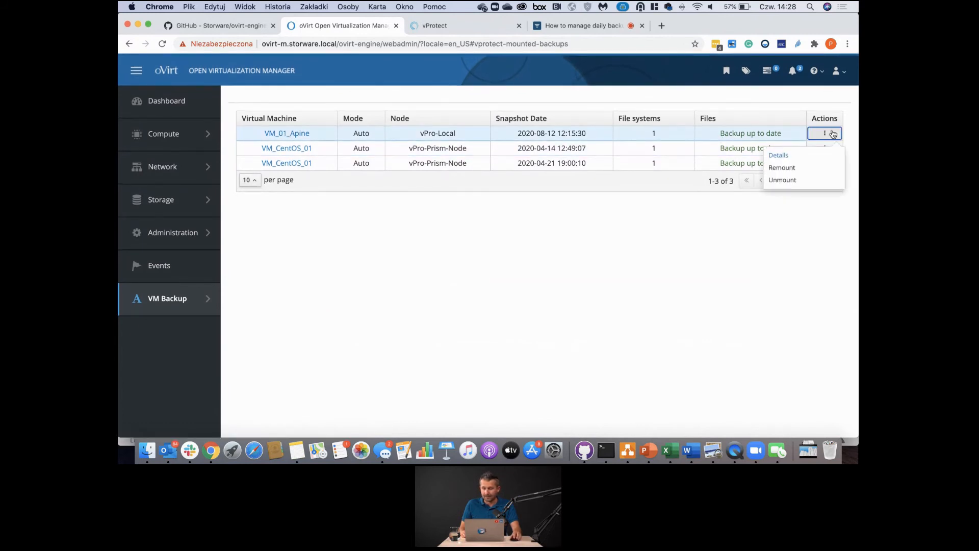
pyautogui.click(778, 155)
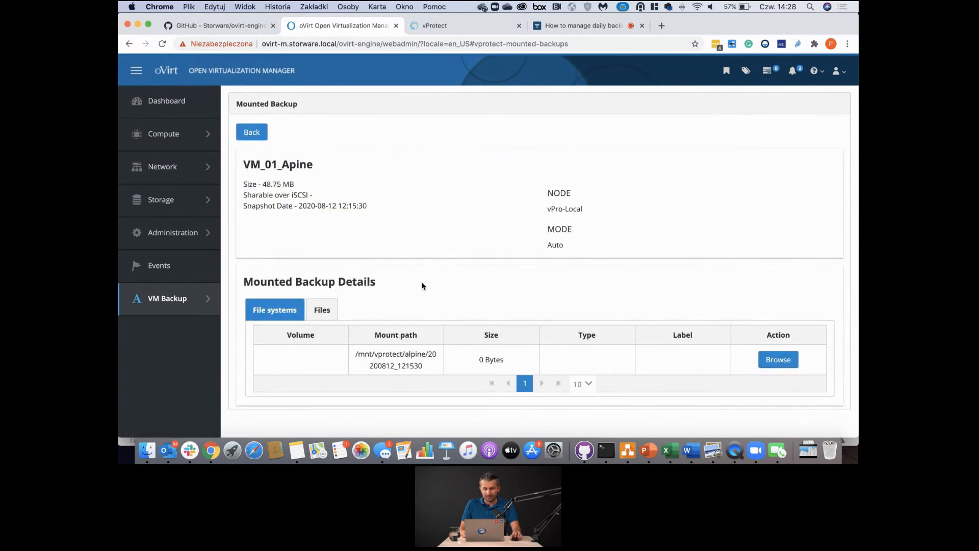
# - Review VM_01_Apine's mount path and alpine_os.raw file, then browse its mounted file system
pyautogui.moveTo(355, 354); pyautogui.dragTo(428, 373)
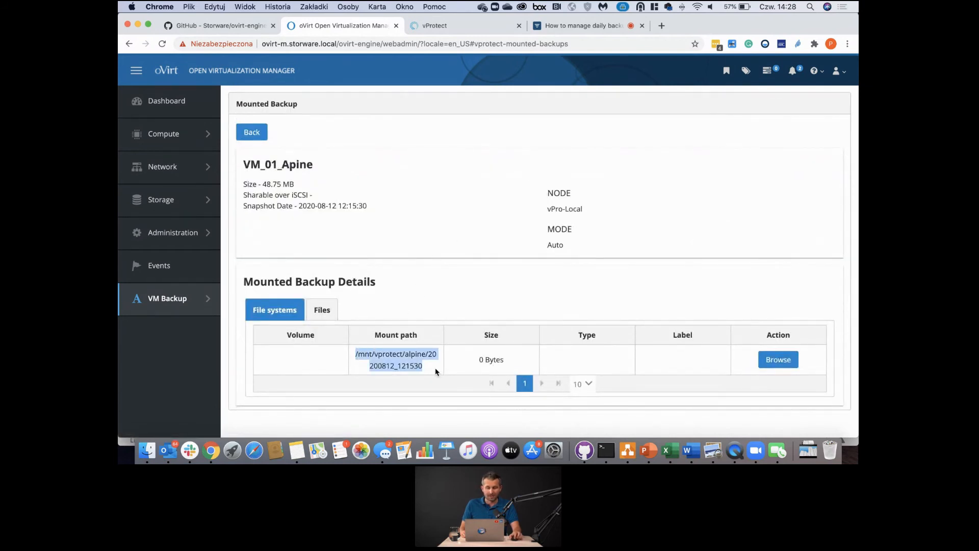
pyautogui.click(362, 358)
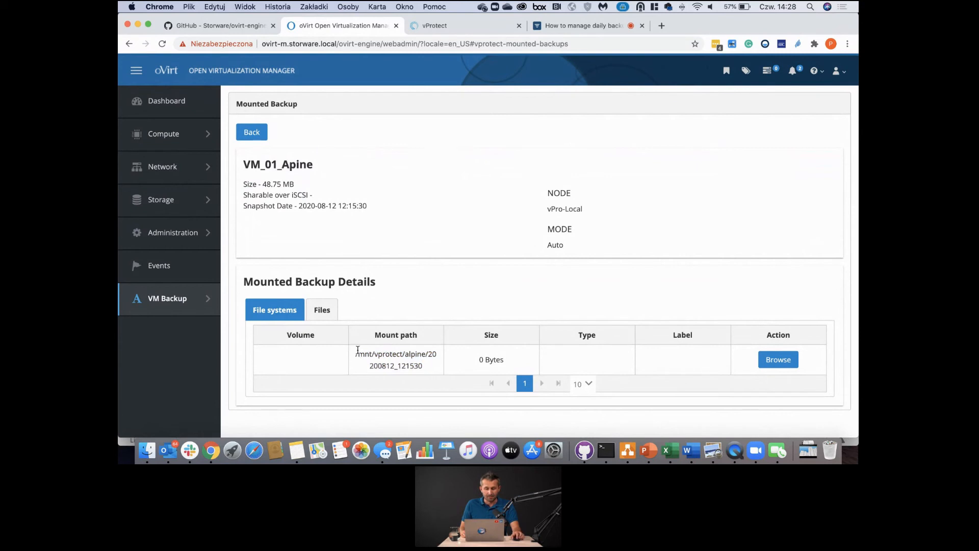
pyautogui.click(333, 316)
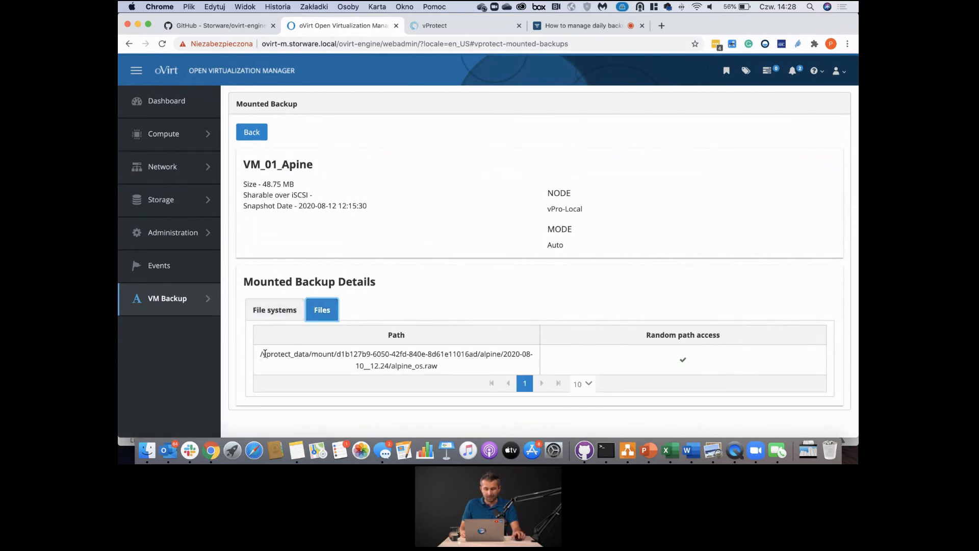
pyautogui.moveTo(262, 353); pyautogui.dragTo(465, 367)
pyautogui.click(376, 361)
pyautogui.click(276, 313)
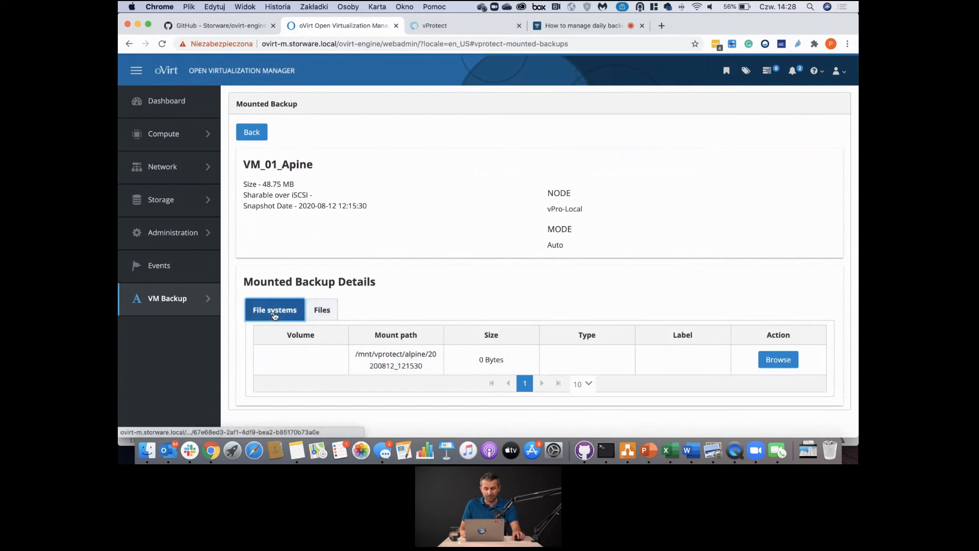
pyautogui.click(765, 360)
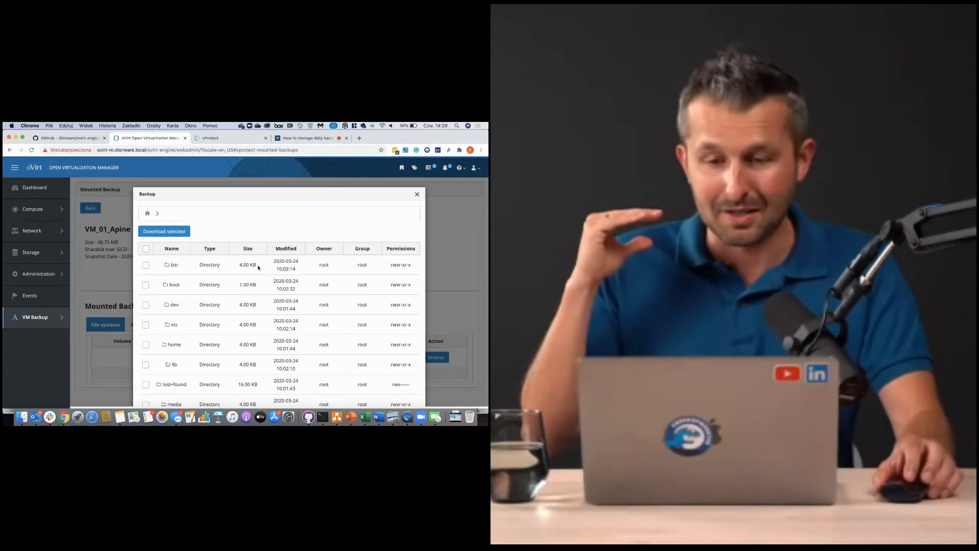
# - Open the lib folder in the backup browser and download dasd-functions.sh
pyautogui.scroll(-1, 491, 231)
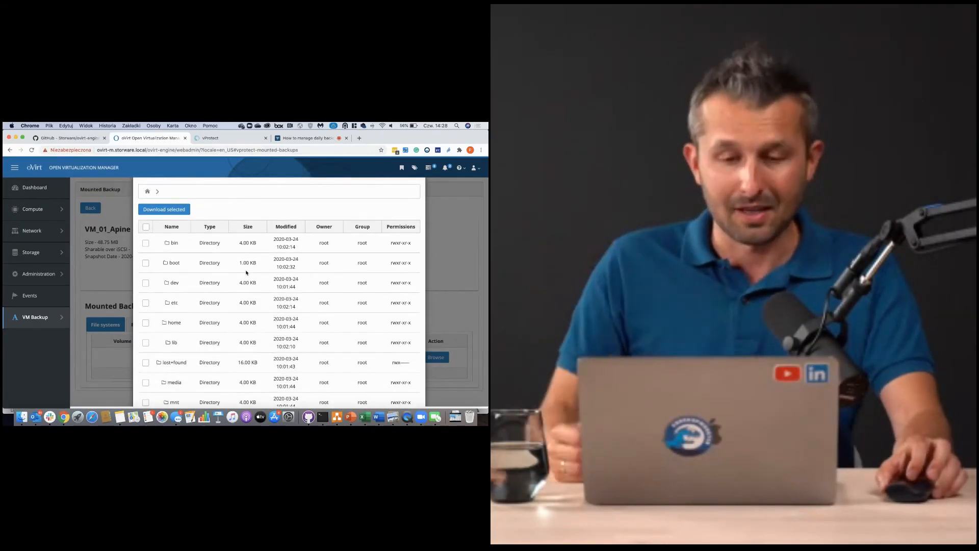
pyautogui.scroll(-3, 185, 274)
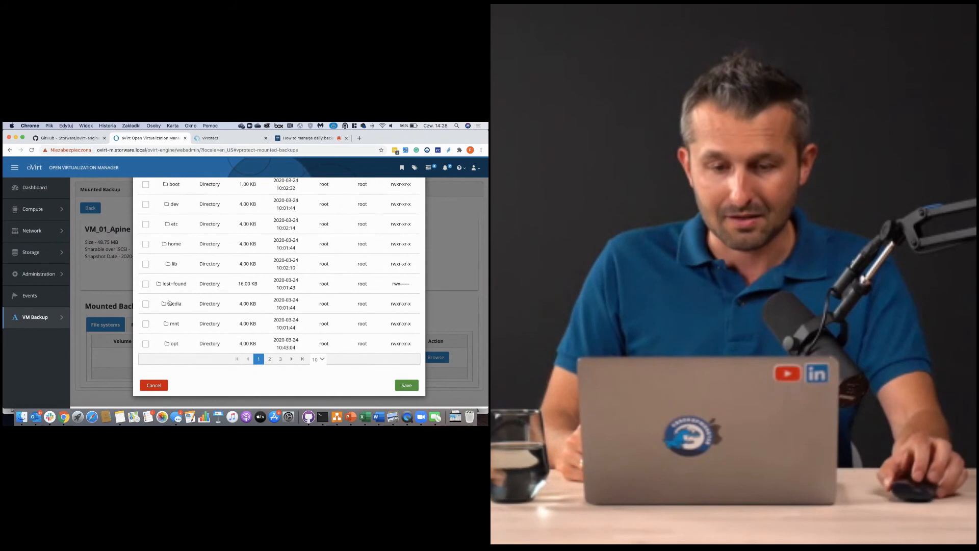
pyautogui.click(173, 266)
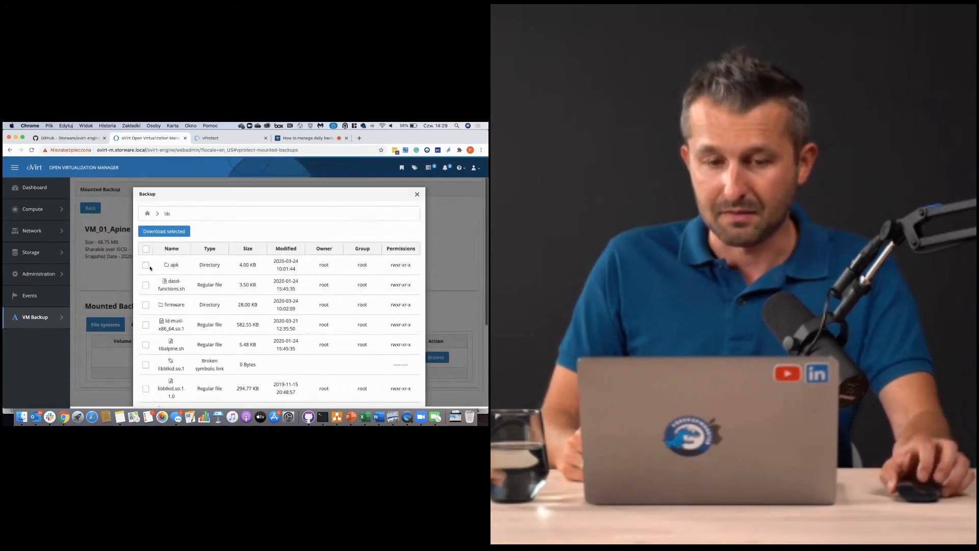
pyautogui.click(146, 284)
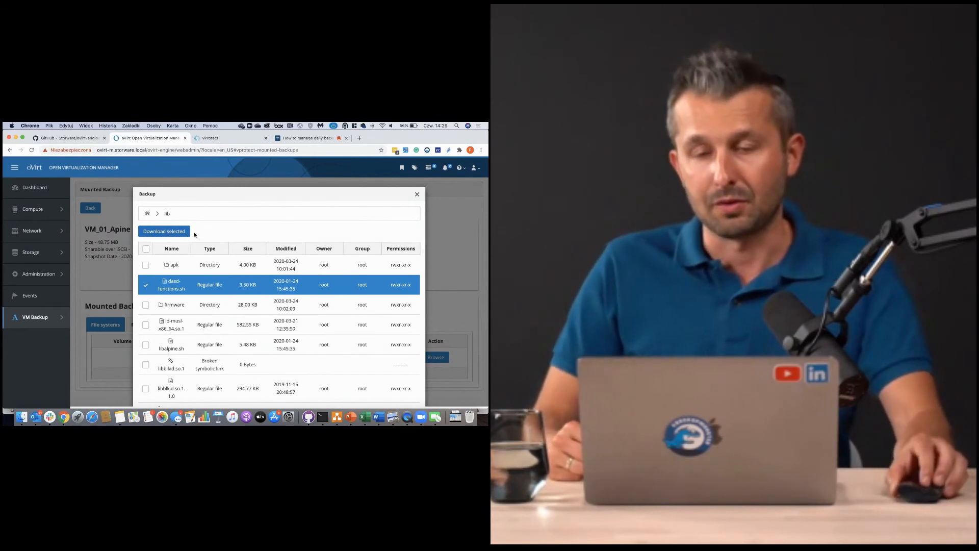
pyautogui.click(417, 195)
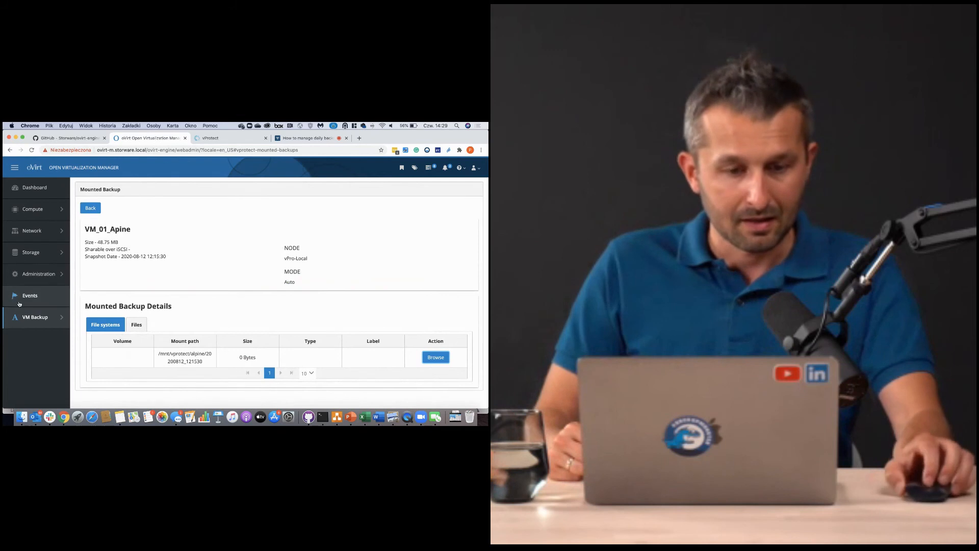
pyautogui.moveTo(51, 317)
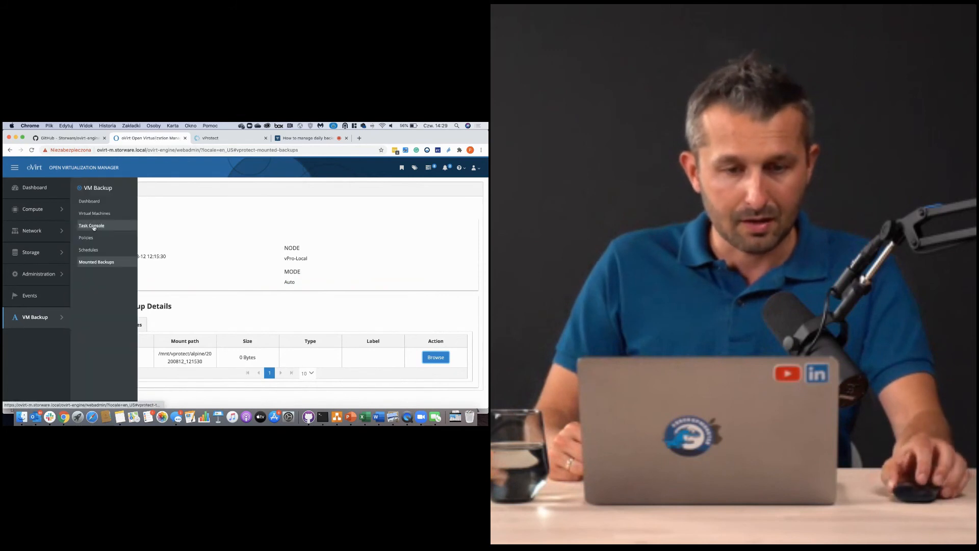
pyautogui.click(88, 231)
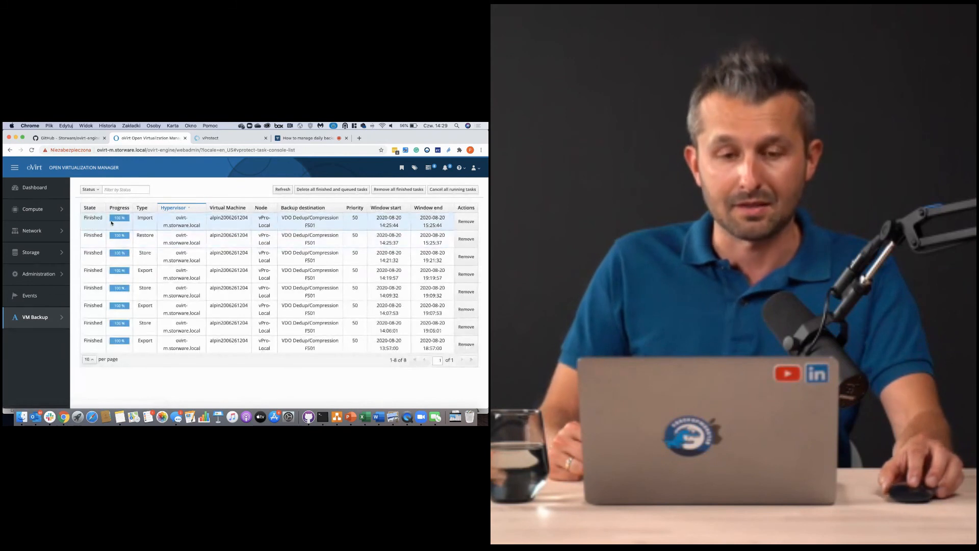
pyautogui.doubleClick(145, 235)
pyautogui.doubleClick(145, 217)
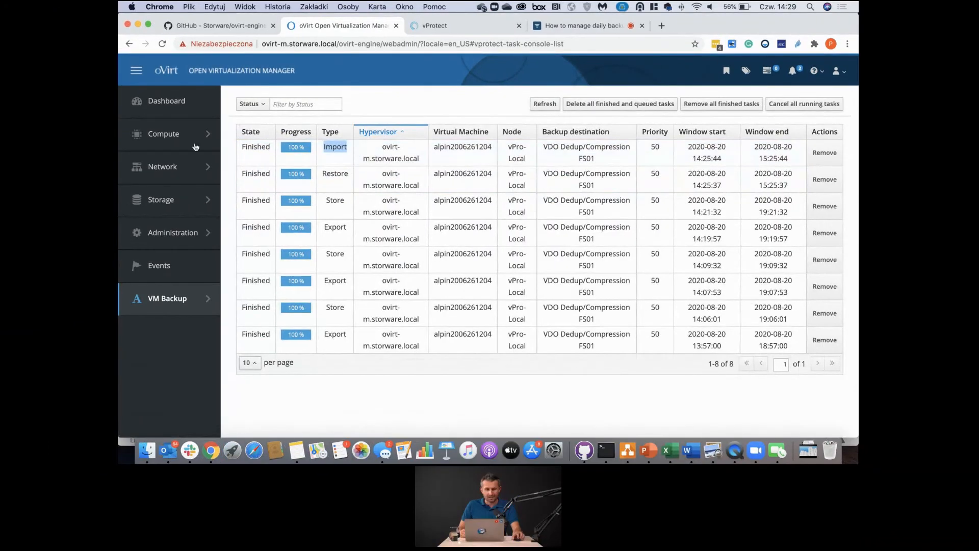
# - Run the restored Webinar_Restore_Aplin_2006 VM from the Virtual Machines list and open its details page
pyautogui.moveTo(196, 147)
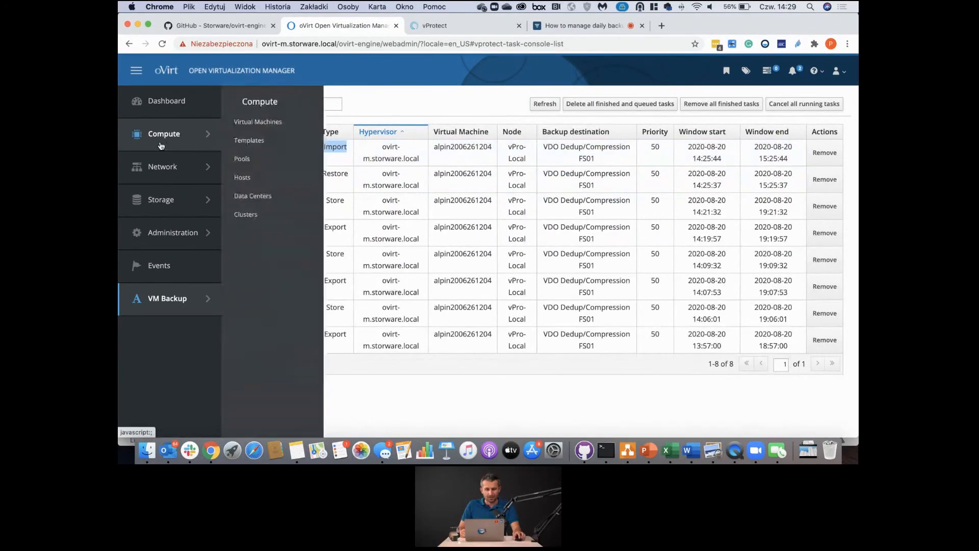
pyautogui.click(248, 121)
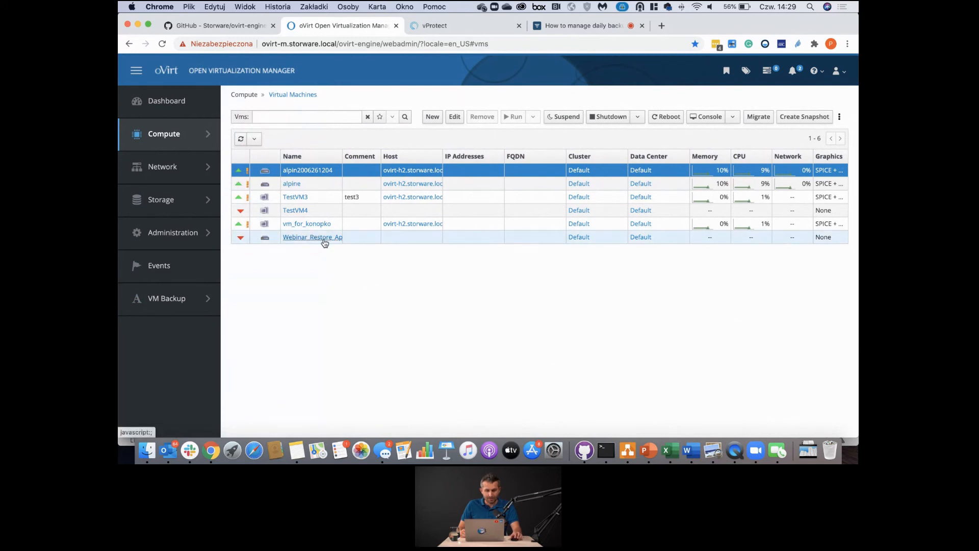
pyautogui.rightClick(318, 242)
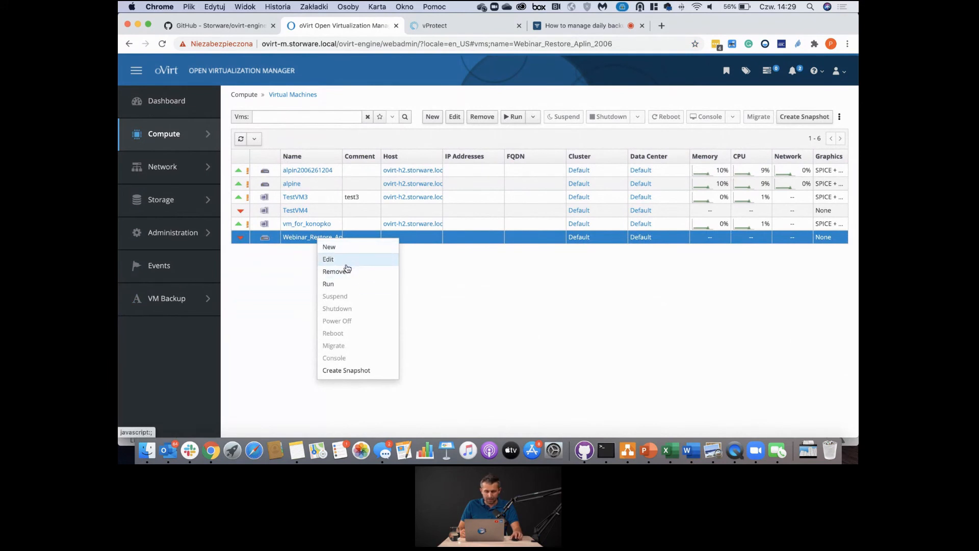
pyautogui.click(345, 284)
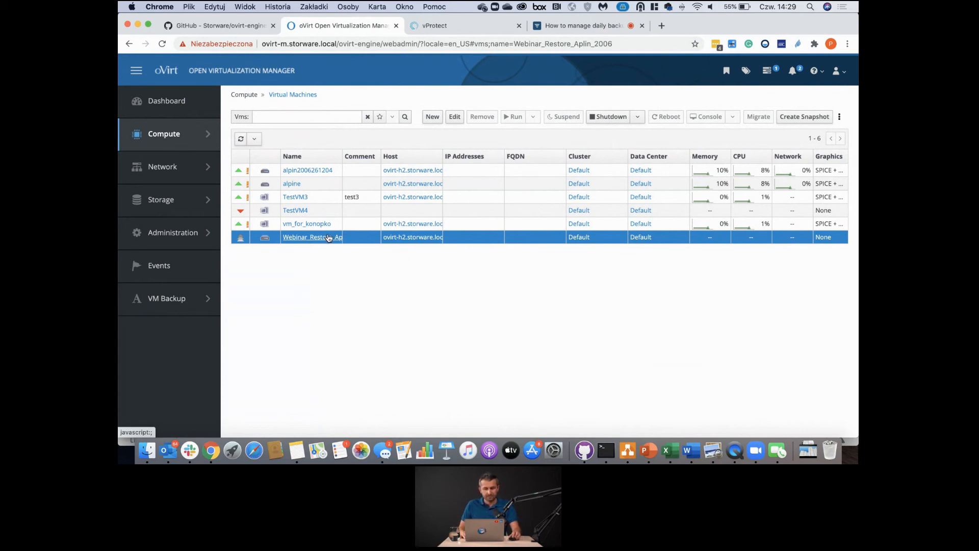
pyautogui.click(305, 238)
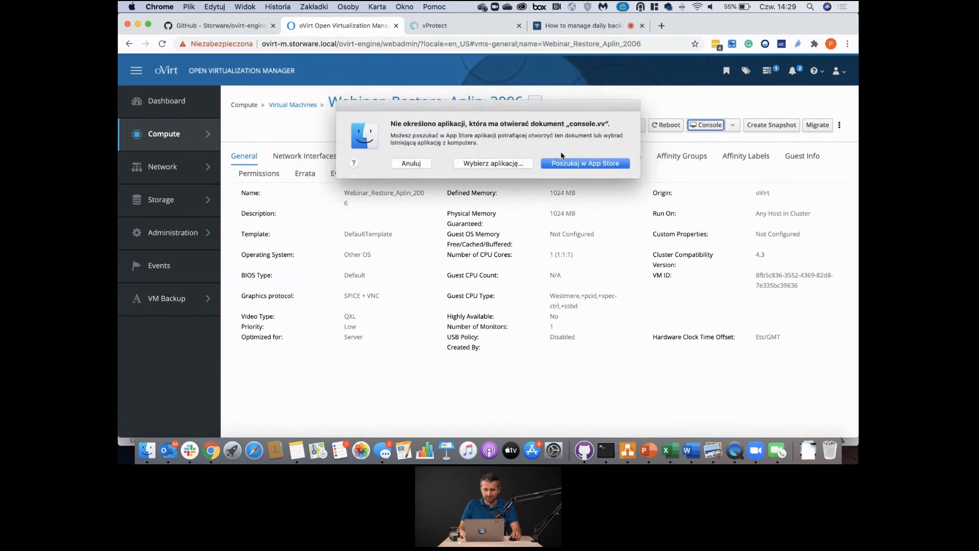
# - Dismiss the console.vv prompt and close Console Options without making changes
pyautogui.click(408, 163)
pyautogui.click(733, 126)
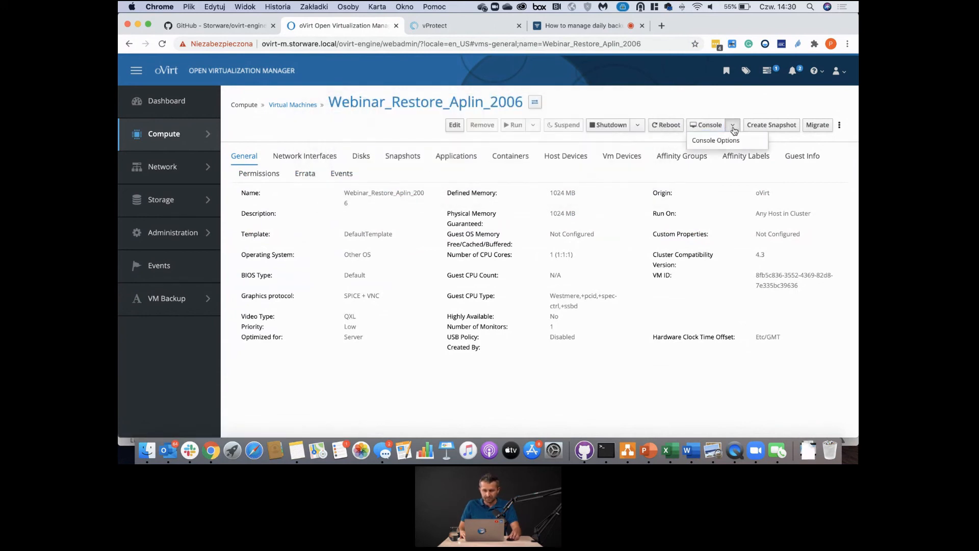
pyautogui.click(716, 140)
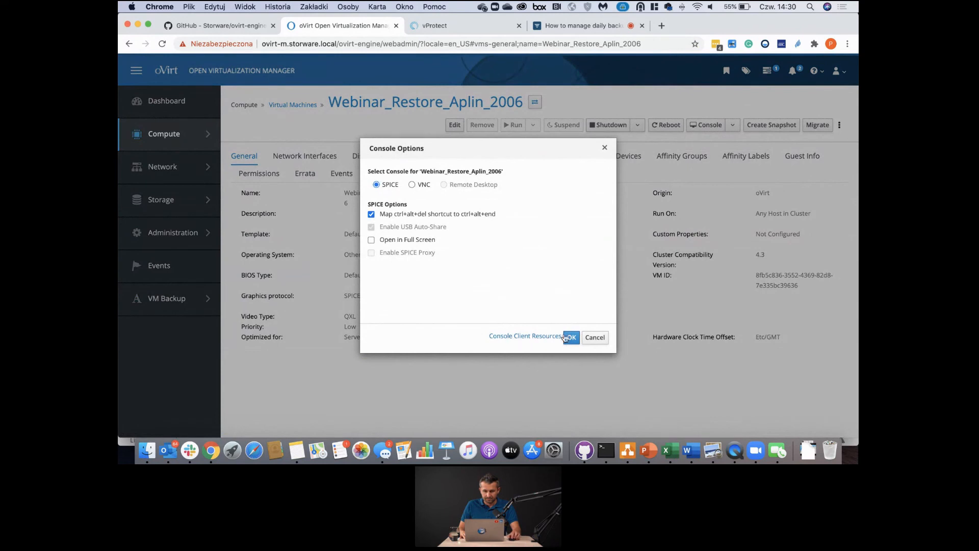
pyautogui.click(594, 337)
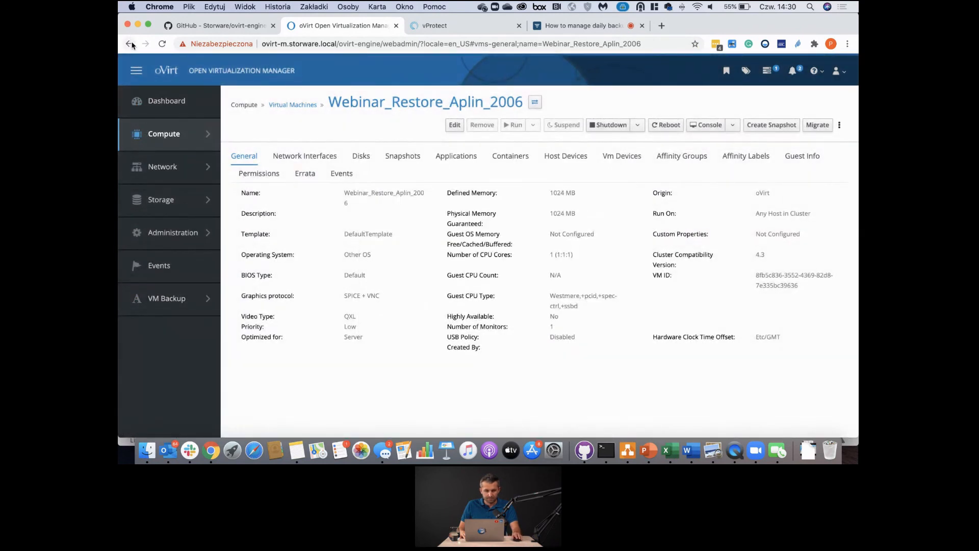
# - Go back to the Virtual Machines list and retry Console on the restored VM, dismissing the prompt
pyautogui.click(131, 45)
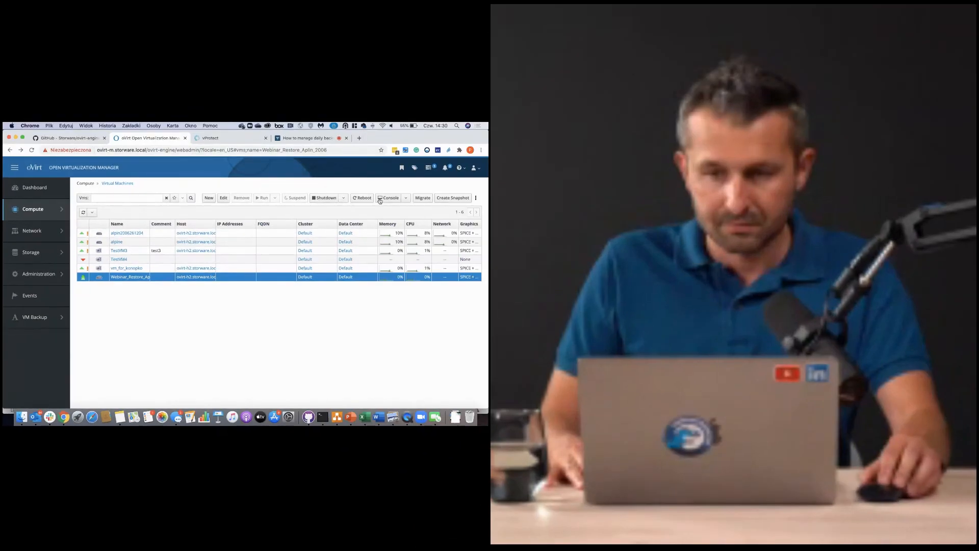
pyautogui.click(695, 118)
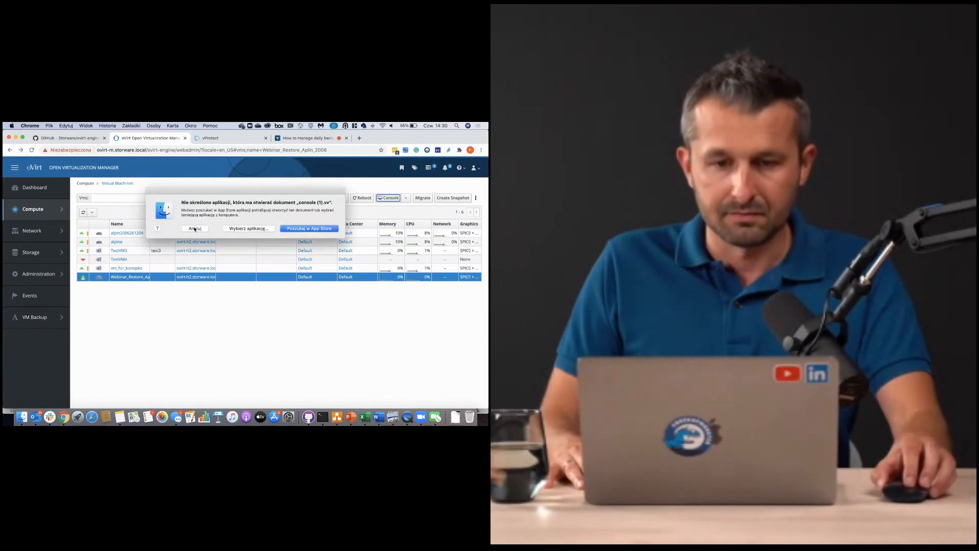
pyautogui.click(195, 228)
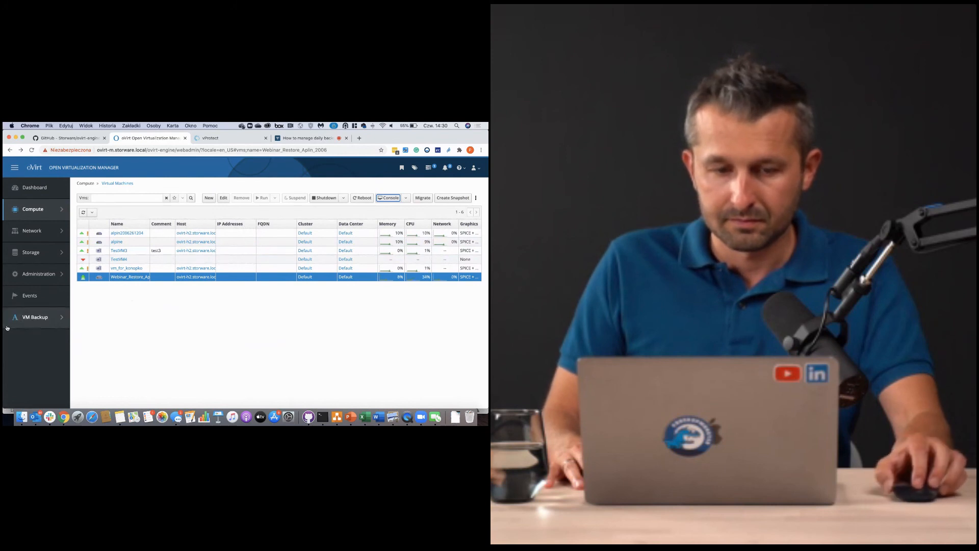
# - Filter the VM Backup virtual machines list by name '2006'
pyautogui.moveTo(56, 318)
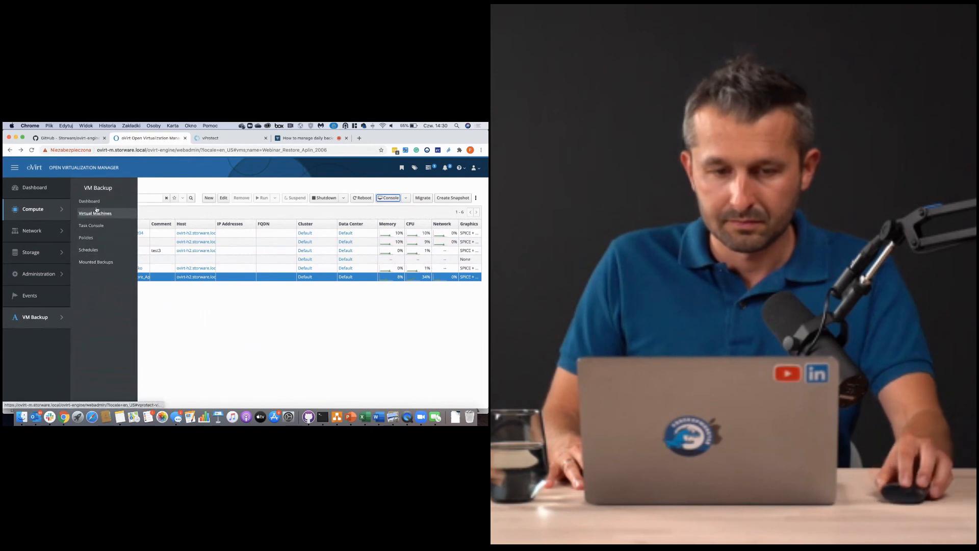
pyautogui.click(47, 317)
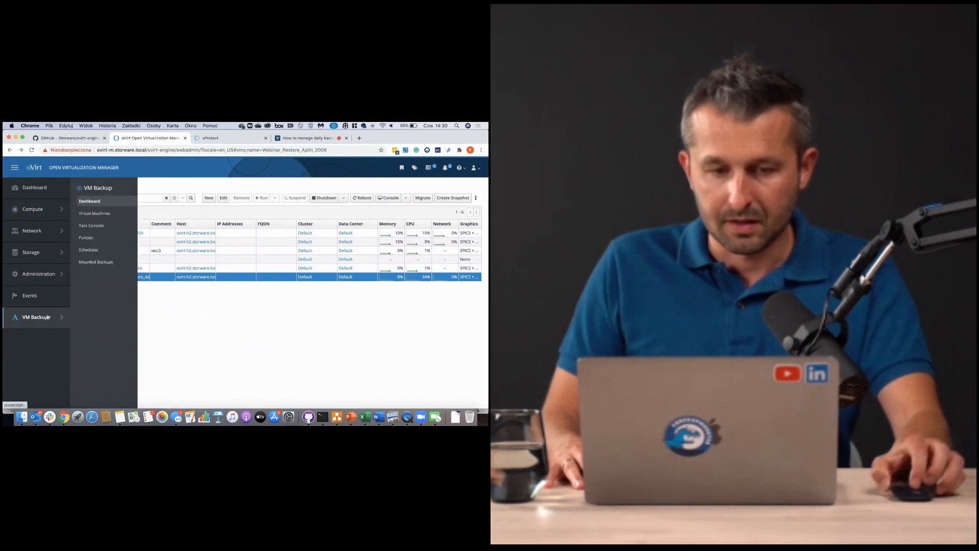
pyautogui.click(97, 214)
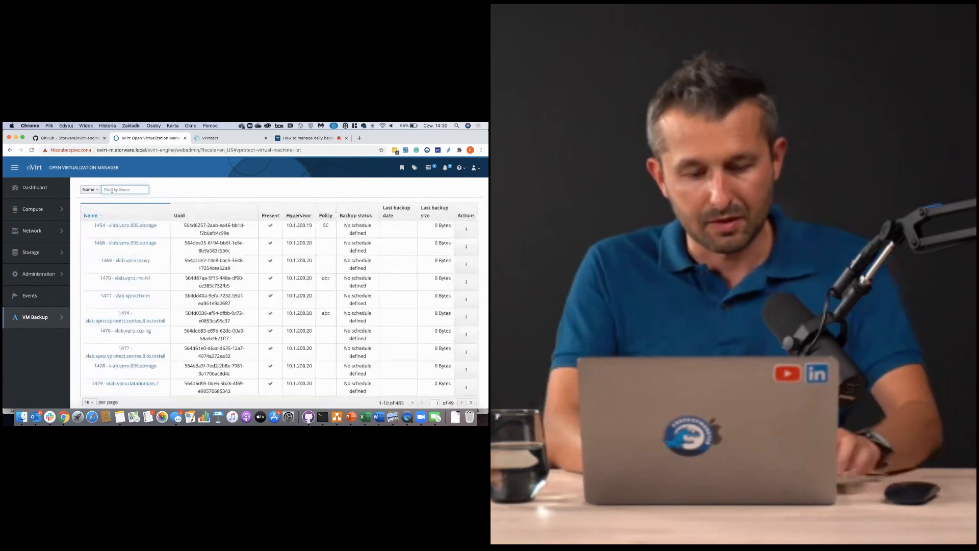
pyautogui.click(111, 190)
pyautogui.write('2006')
pyautogui.press('Return')
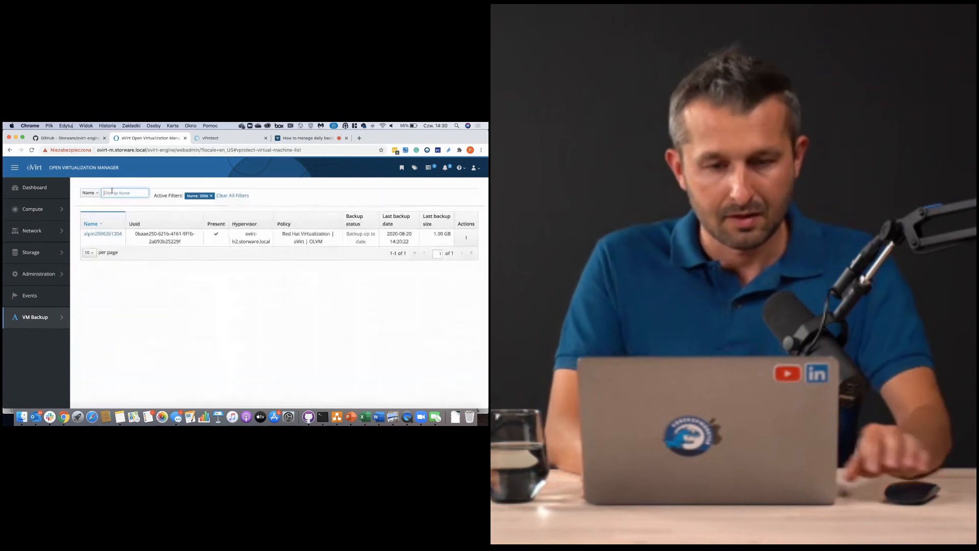
pyautogui.click(466, 237)
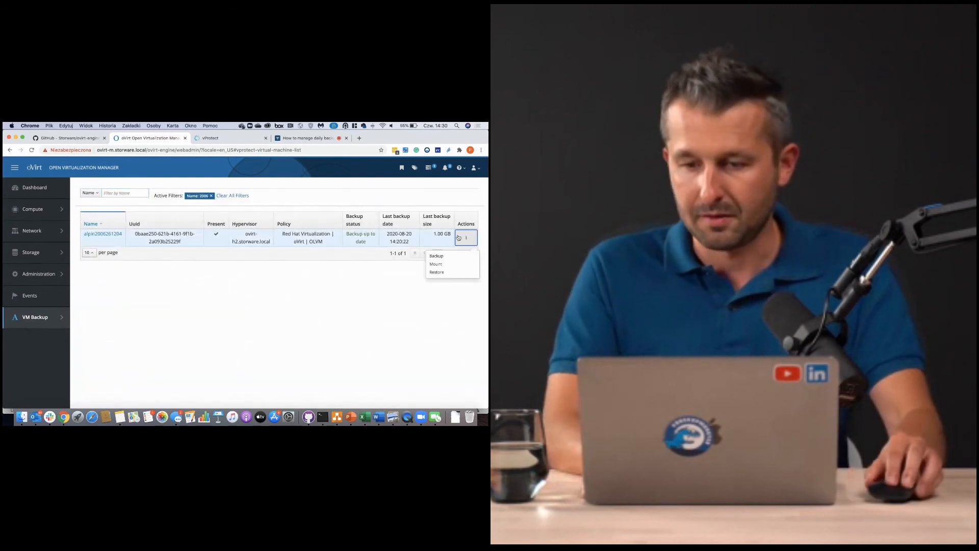
pyautogui.click(442, 265)
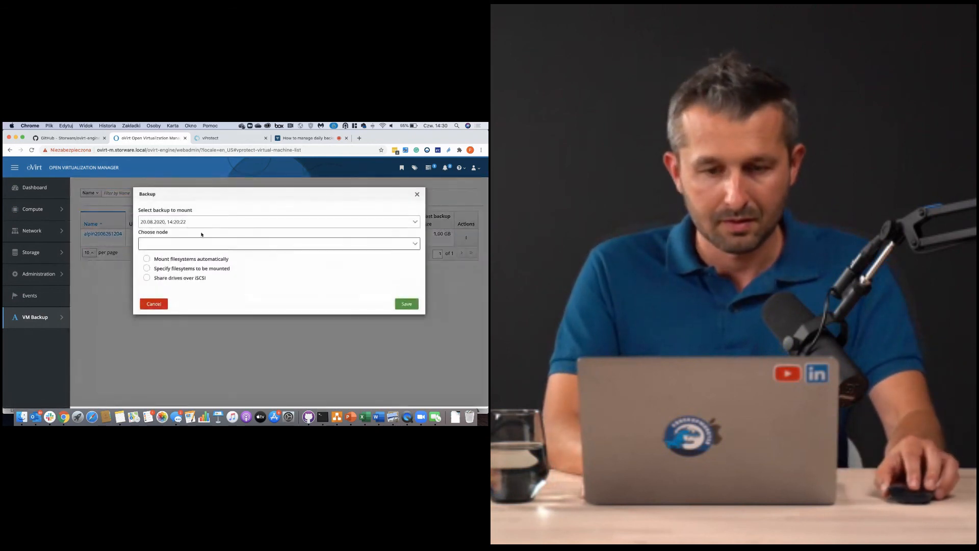
pyautogui.click(191, 222)
pyautogui.click(184, 248)
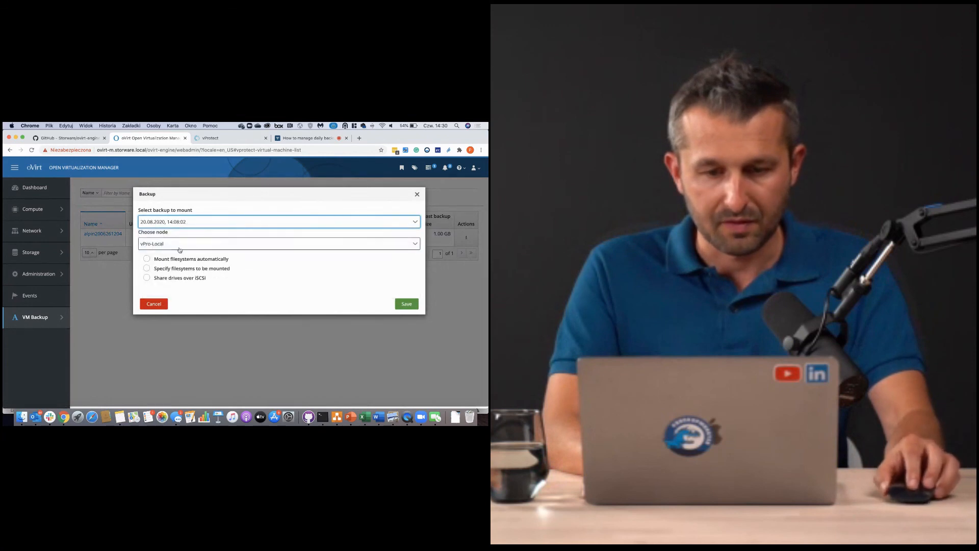
pyautogui.click(147, 259)
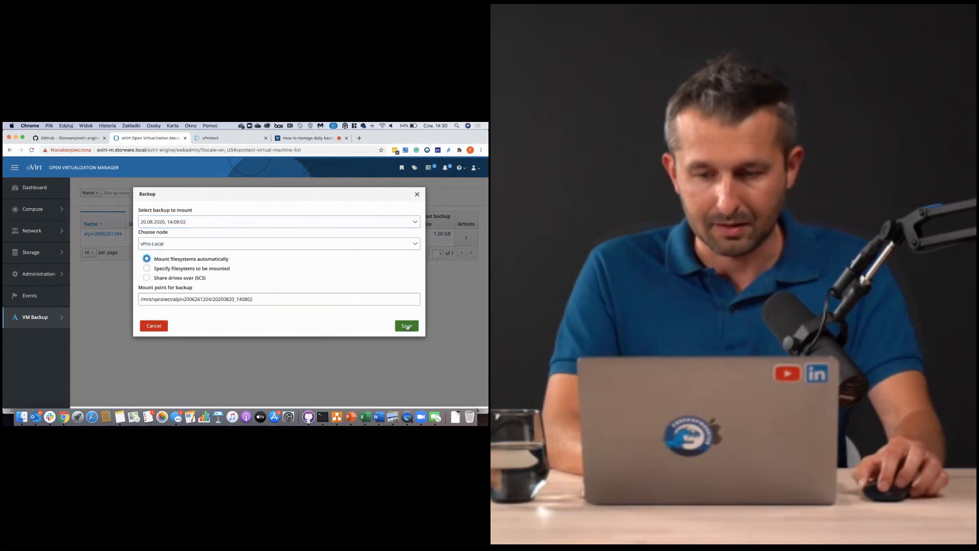
pyautogui.click(407, 323)
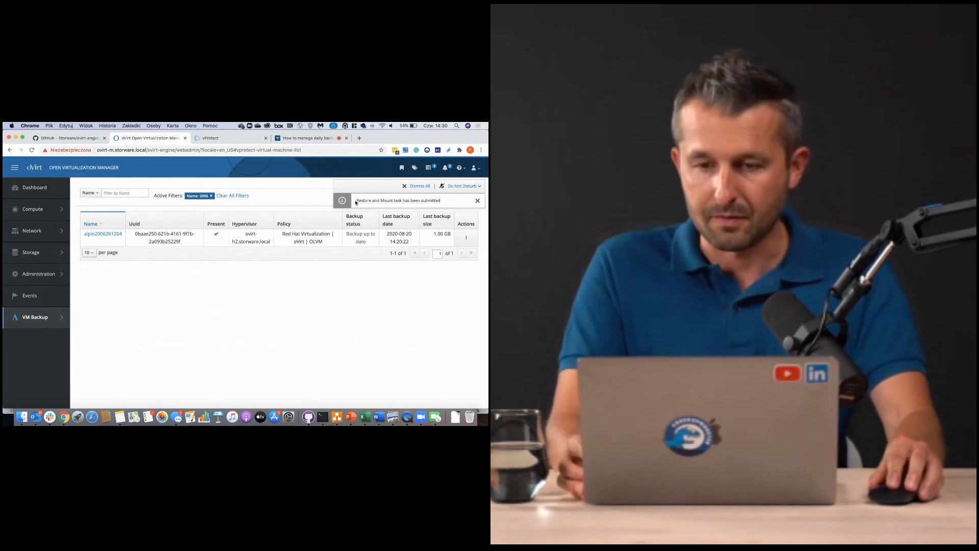
# - Review the backup Task Console after the mount task is submitted
pyautogui.moveTo(356, 201); pyautogui.dragTo(462, 198)
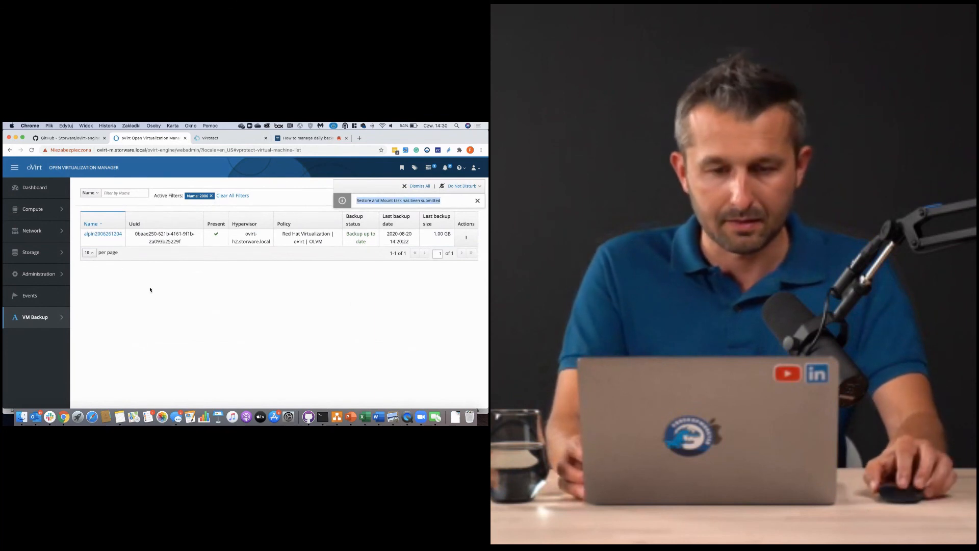
pyautogui.moveTo(55, 313)
pyautogui.click(86, 225)
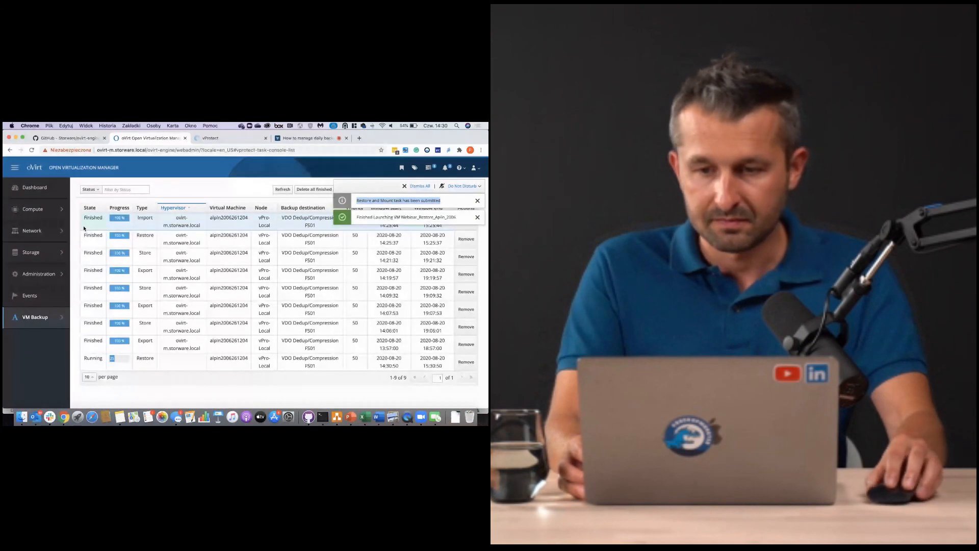
pyautogui.moveTo(356, 201); pyautogui.dragTo(467, 202)
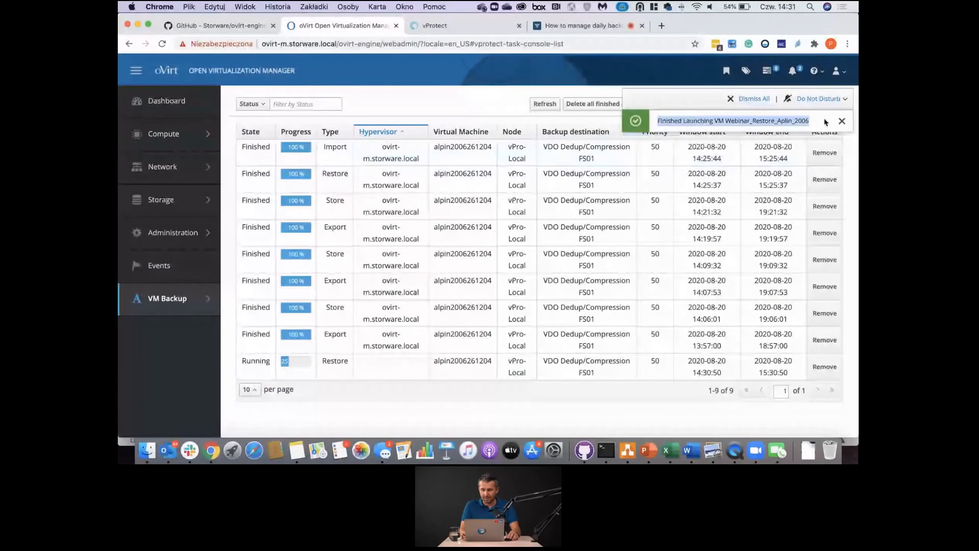
# - Show the Compute virtual machines list and dismiss the restored VM's console download prompt
pyautogui.moveTo(176, 135)
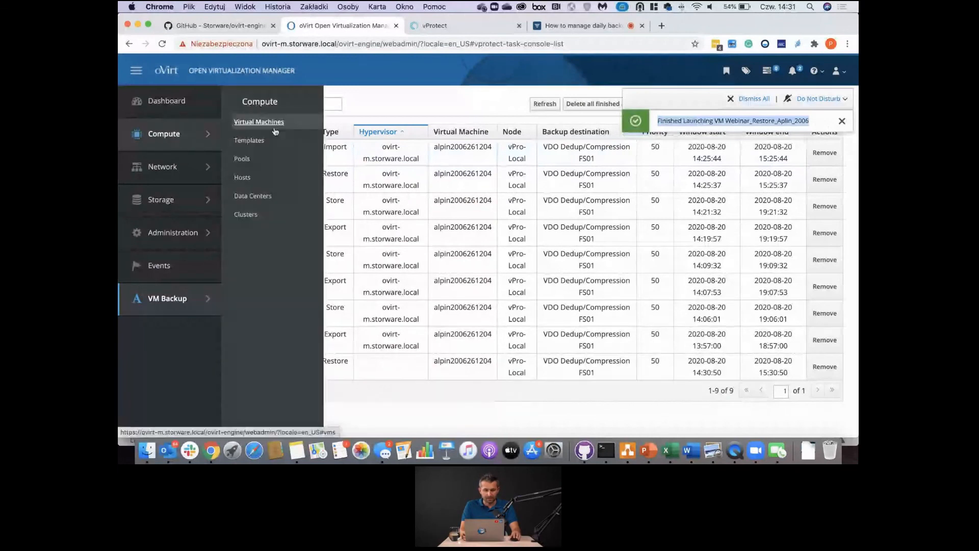
pyautogui.click(259, 122)
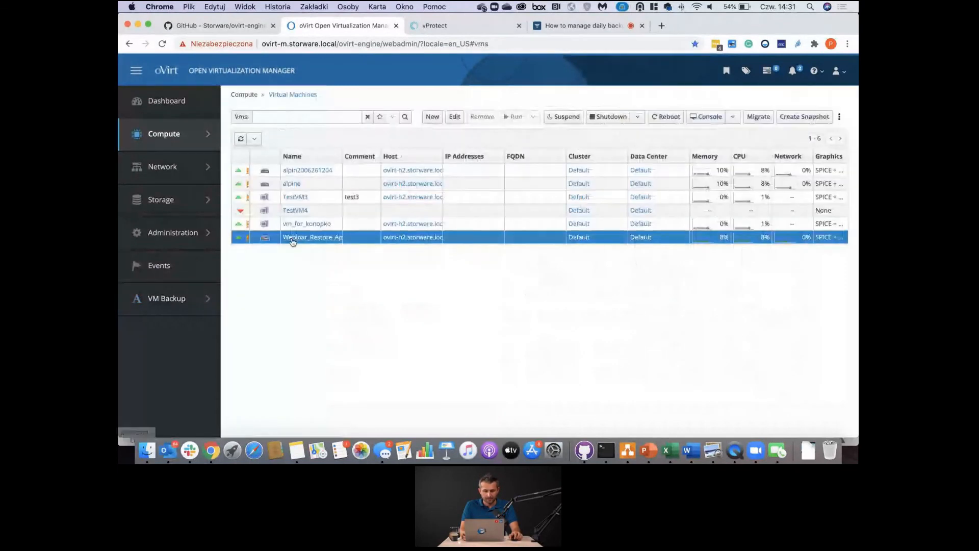
pyautogui.click(703, 118)
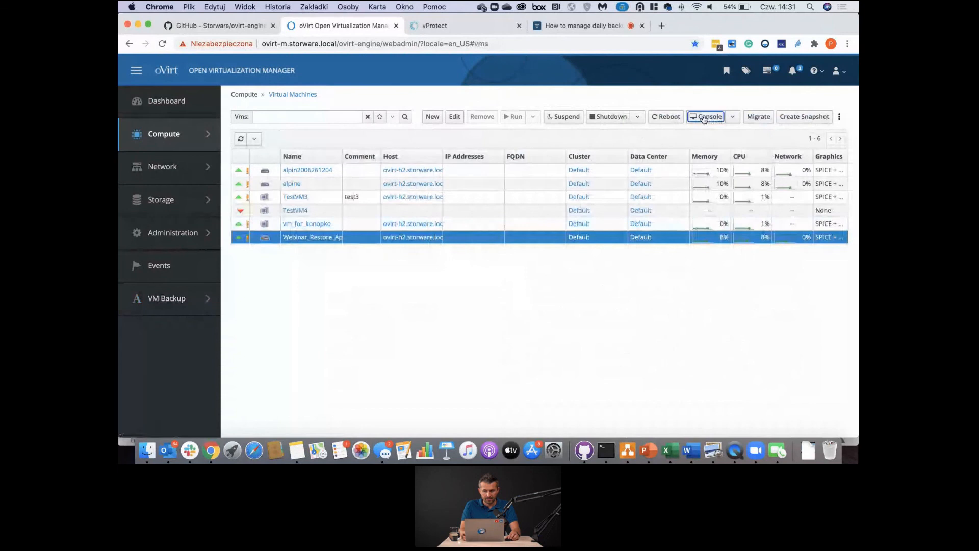
pyautogui.click(404, 164)
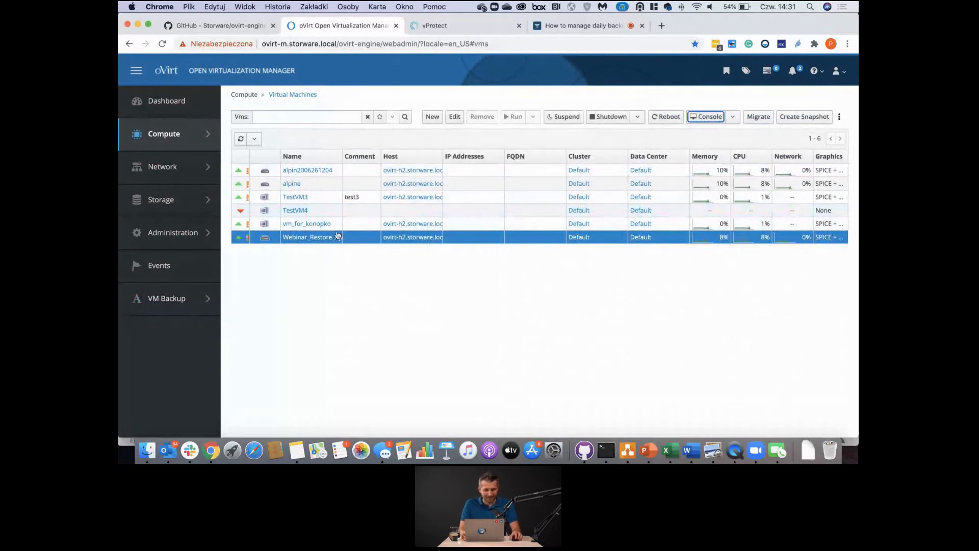
pyautogui.moveTo(241, 239)
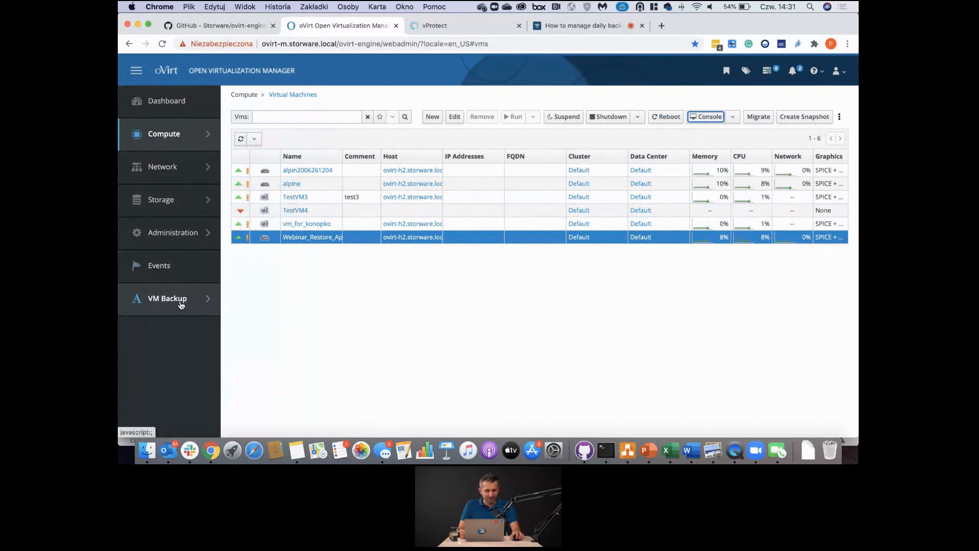
pyautogui.moveTo(181, 304)
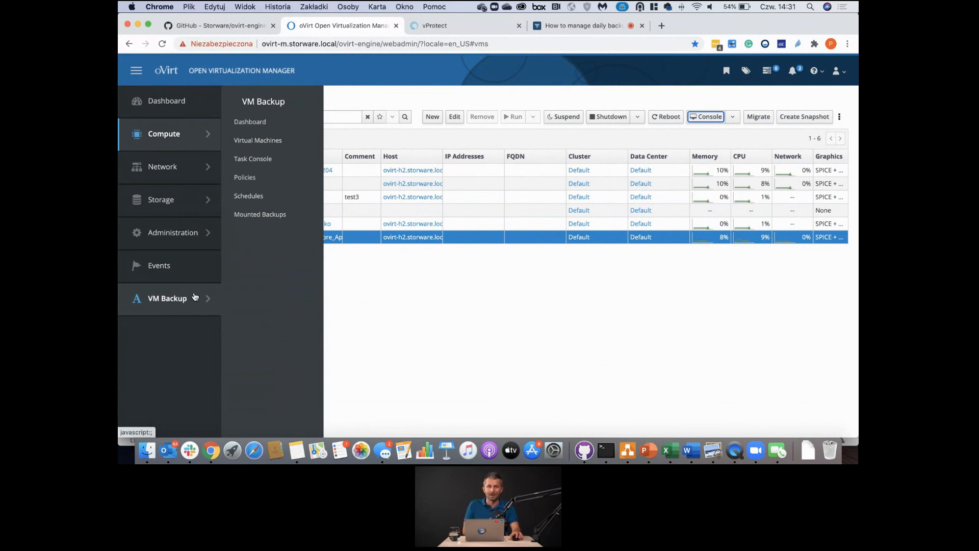
# - Browse the ovirt-engine-ui-vprotect-extensions repo and README API configuration, then switch to the vProtect dashboard
pyautogui.click(205, 26)
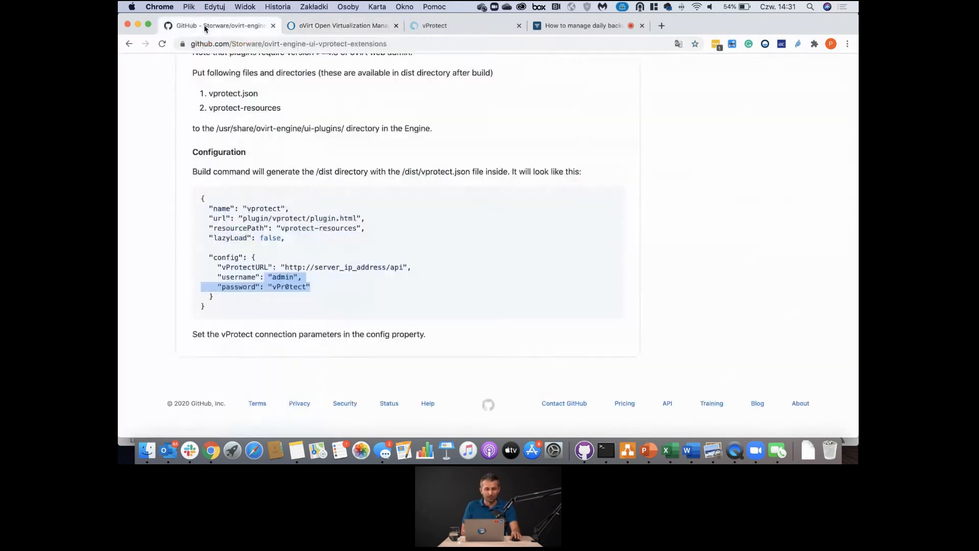
pyautogui.scroll(10, 232, 107)
pyautogui.scroll(-10, 208, 153)
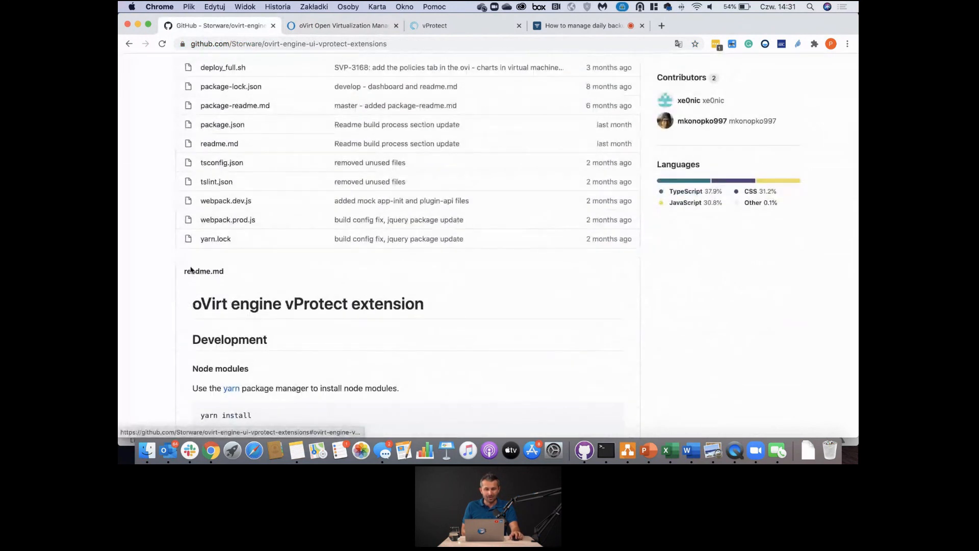
pyautogui.scroll(10, 192, 306)
pyautogui.moveTo(374, 108); pyautogui.dragTo(211, 103)
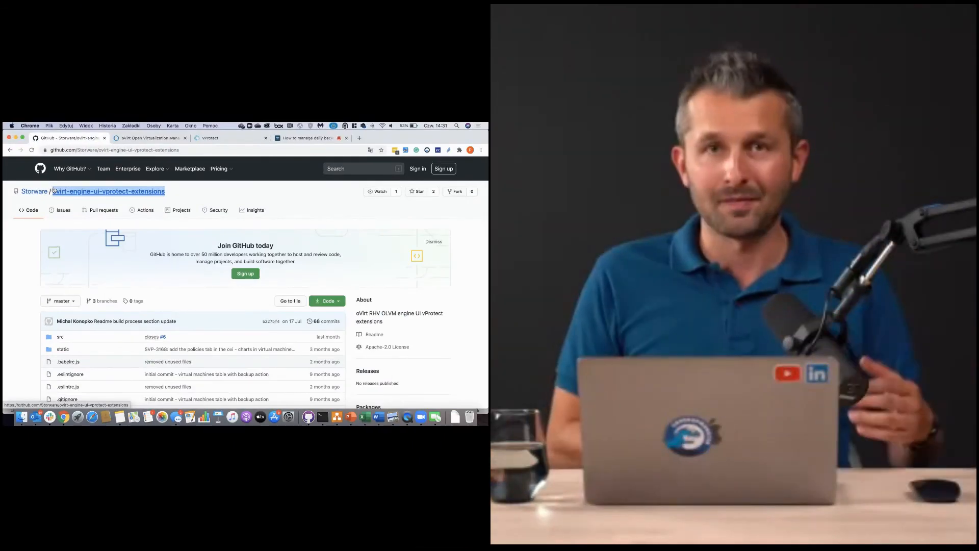
pyautogui.scroll(-10, 102, 236)
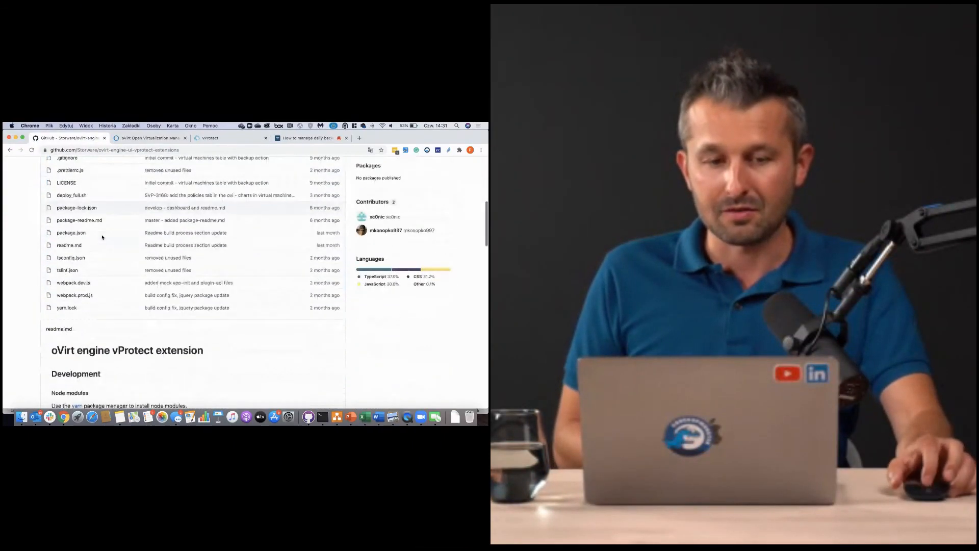
pyautogui.scroll(-5, 102, 236)
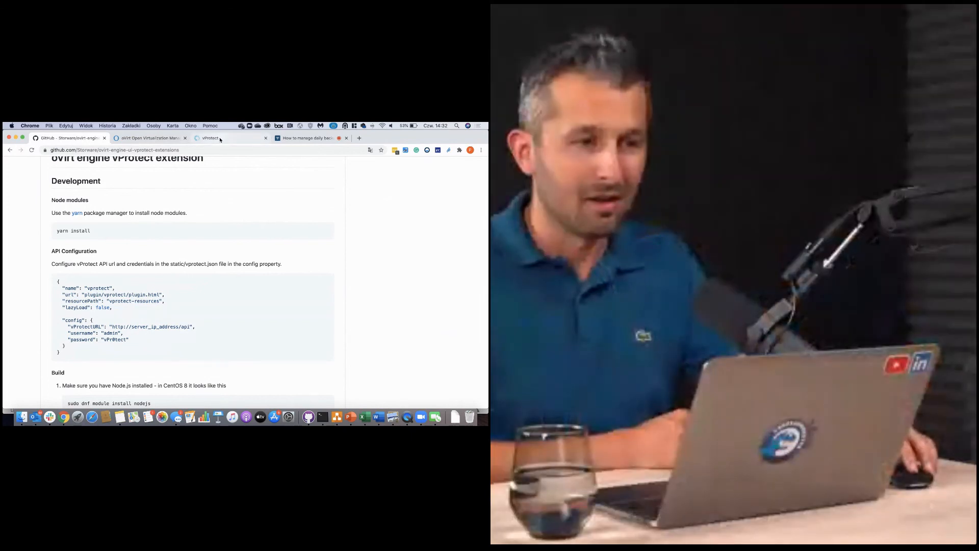
pyautogui.click(220, 139)
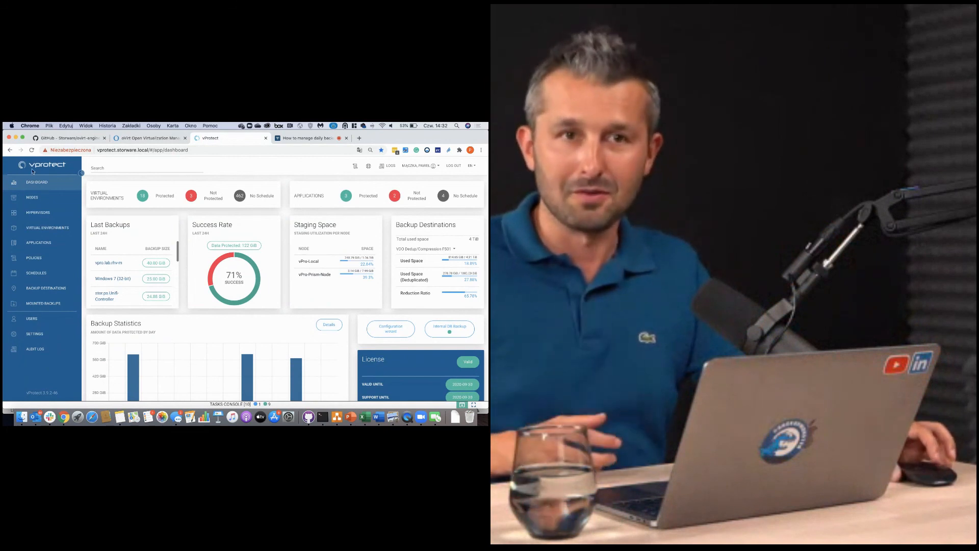
# - Switch from vProtect via the GitHub page back to the oVirt Virtual Machines list
pyautogui.click(80, 138)
pyautogui.click(140, 138)
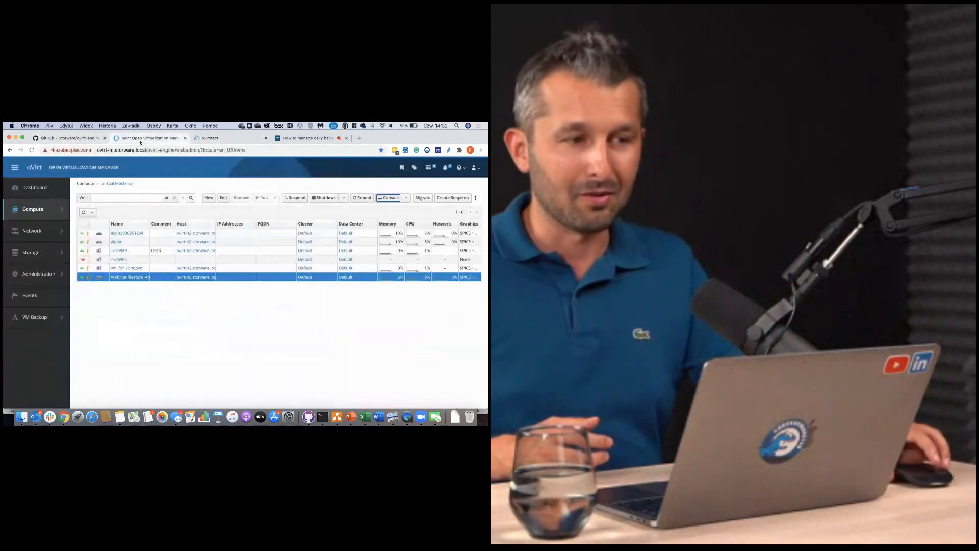